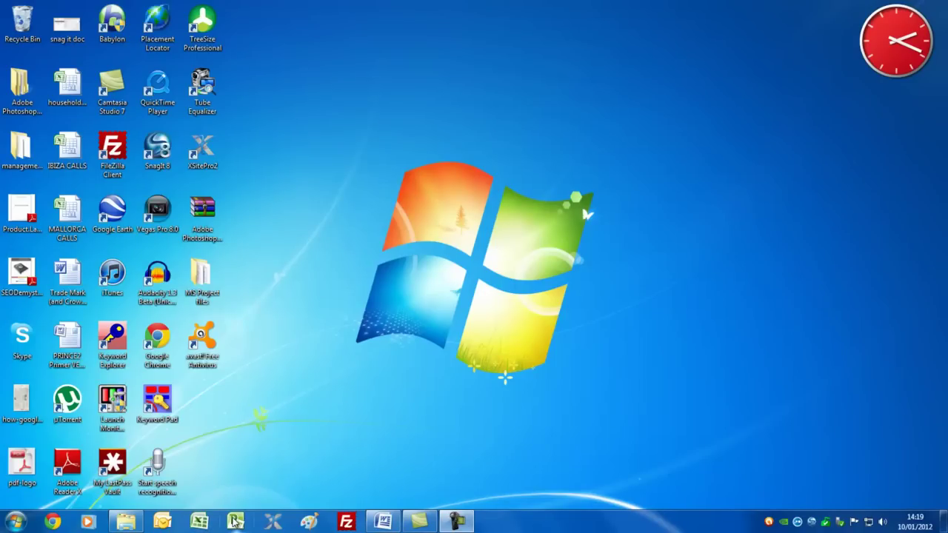
- Open Microsoft Project and set the new project's start date to 16 January 2012
{"action": "left_click", "coordinate": [234, 522]}
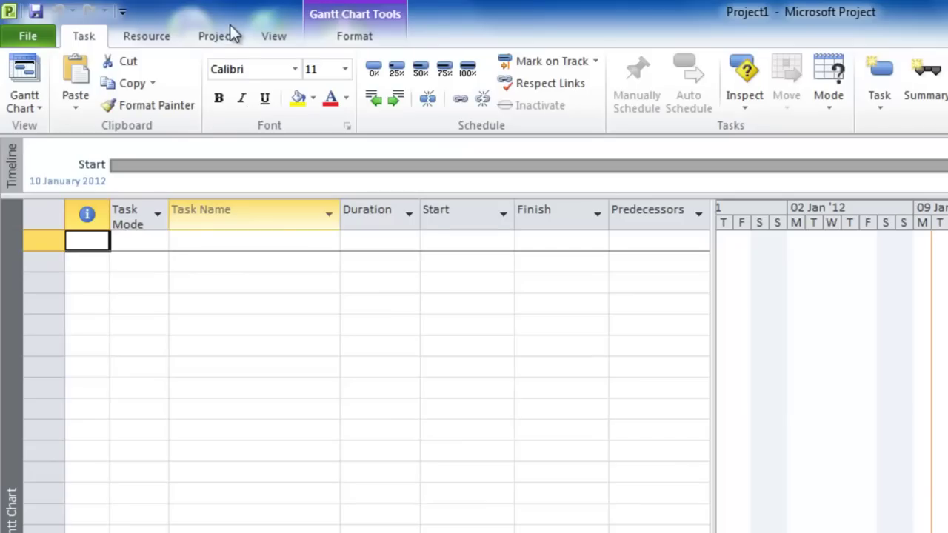
{"action": "left_click", "coordinate": [224, 37]}
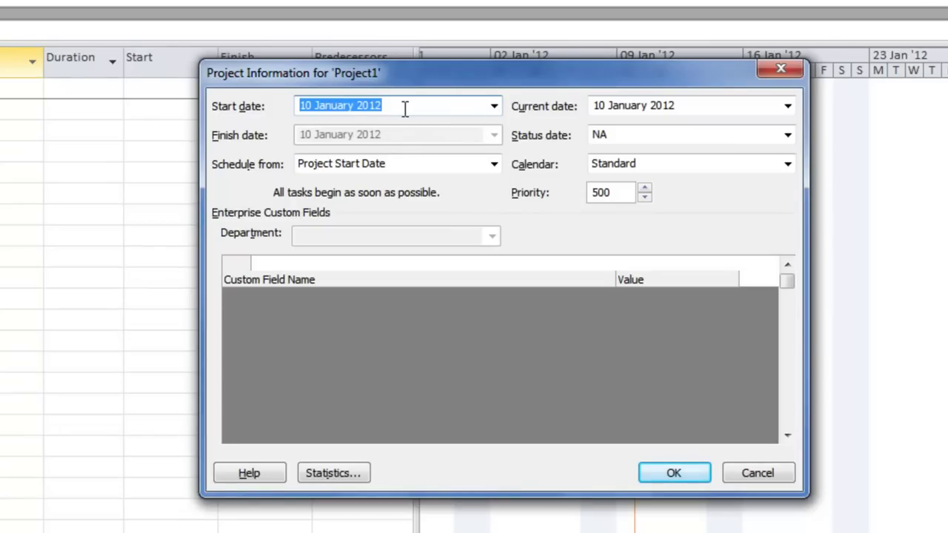
{"action": "left_click", "coordinate": [494, 108]}
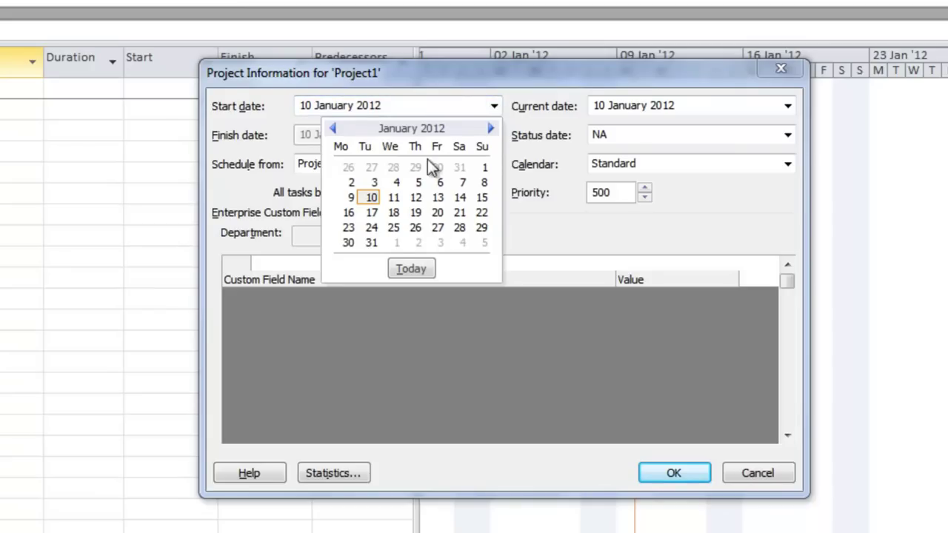
{"action": "left_click", "coordinate": [348, 212]}
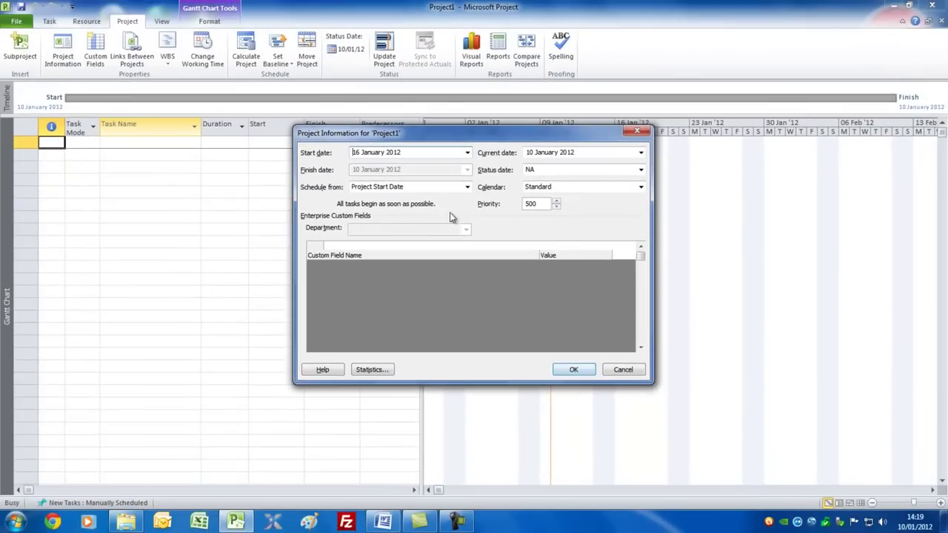
{"action": "left_click", "coordinate": [570, 372]}
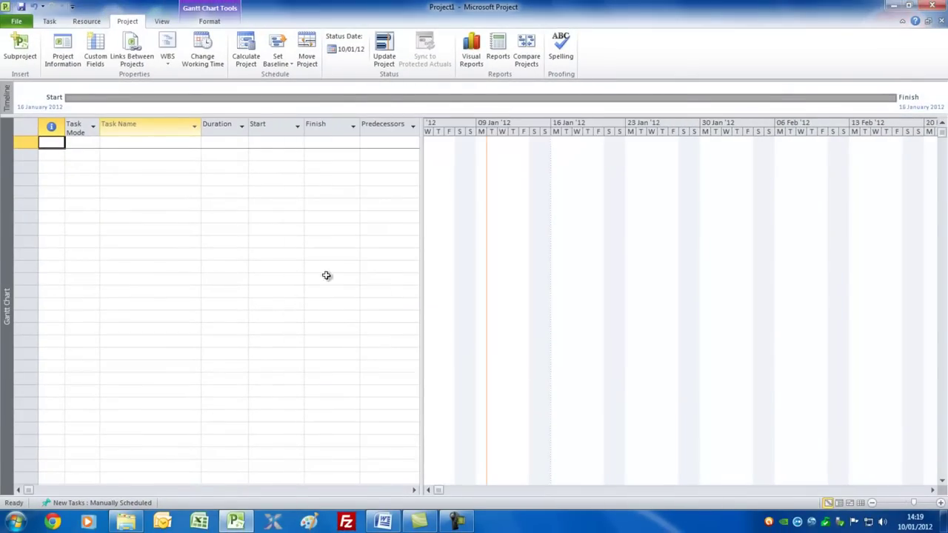
- Examine the project options for general settings, currency display, and the full set of scheduling and calculation settings
{"action": "left_click", "coordinate": [16, 22]}
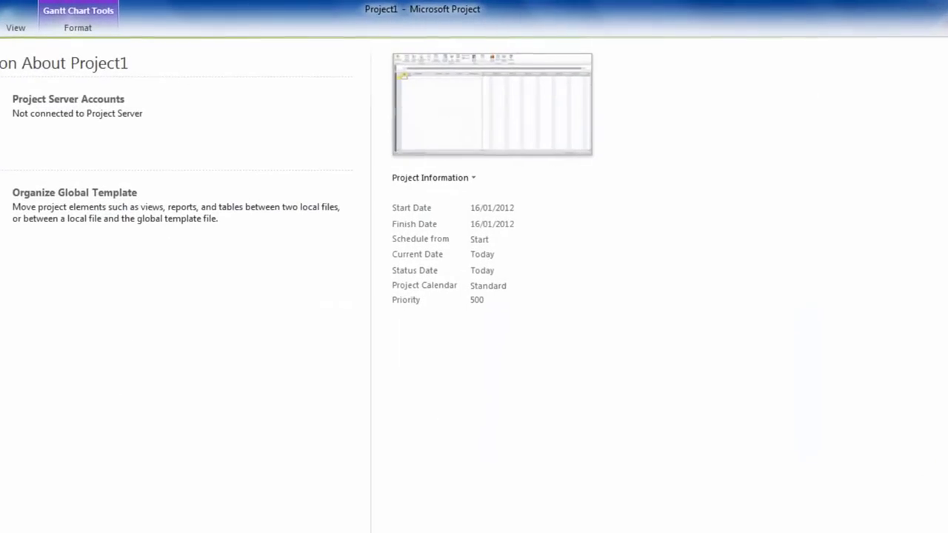
{"action": "left_click", "coordinate": [4, 390]}
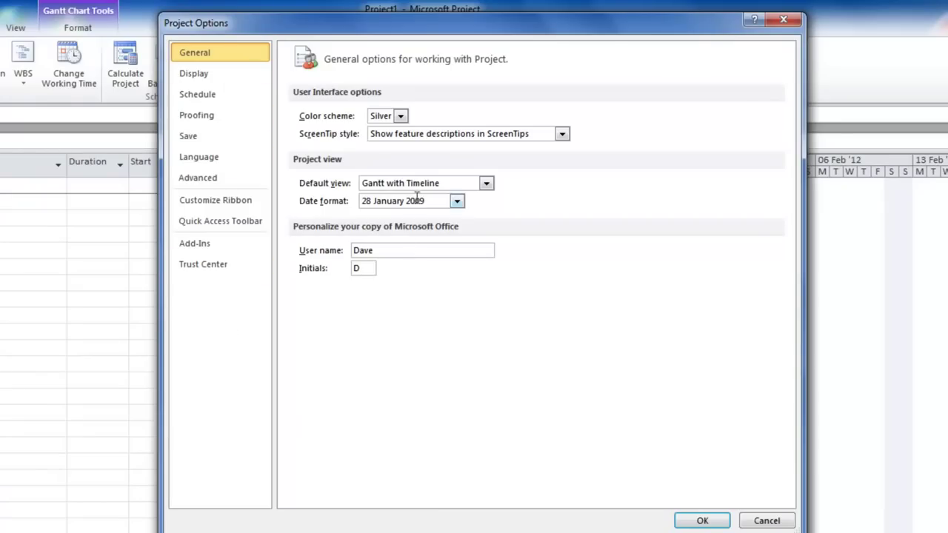
{"action": "left_click", "coordinate": [194, 73]}
{"action": "left_click_drag", "start_coordinate": [372, 167], "coordinate": [345, 166]}
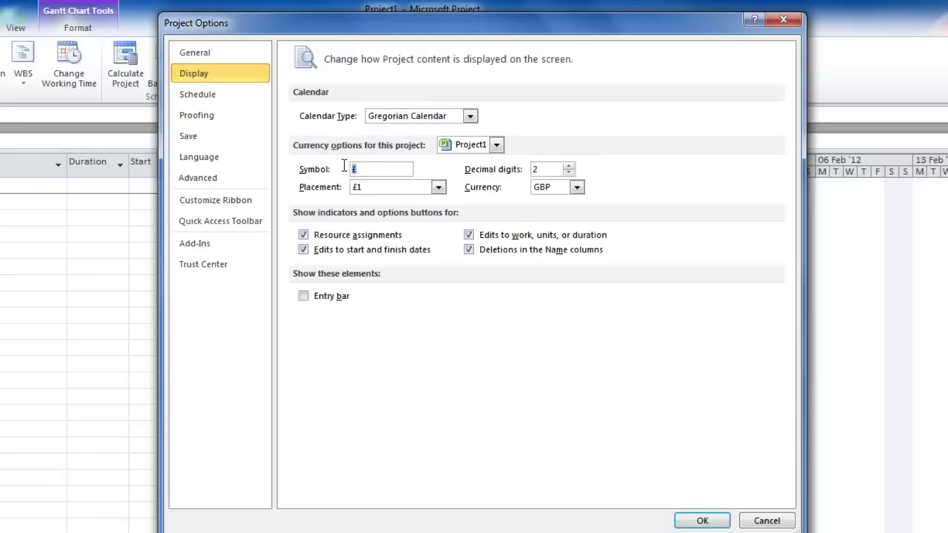
{"action": "left_click", "coordinate": [577, 189]}
{"action": "left_click", "coordinate": [200, 97]}
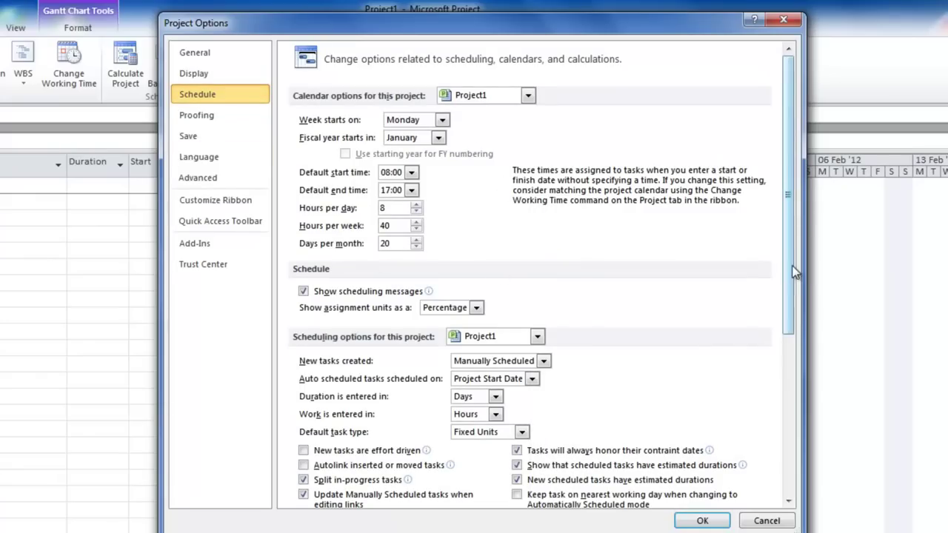
{"action": "left_click_drag", "start_coordinate": [783, 271], "coordinate": [781, 453]}
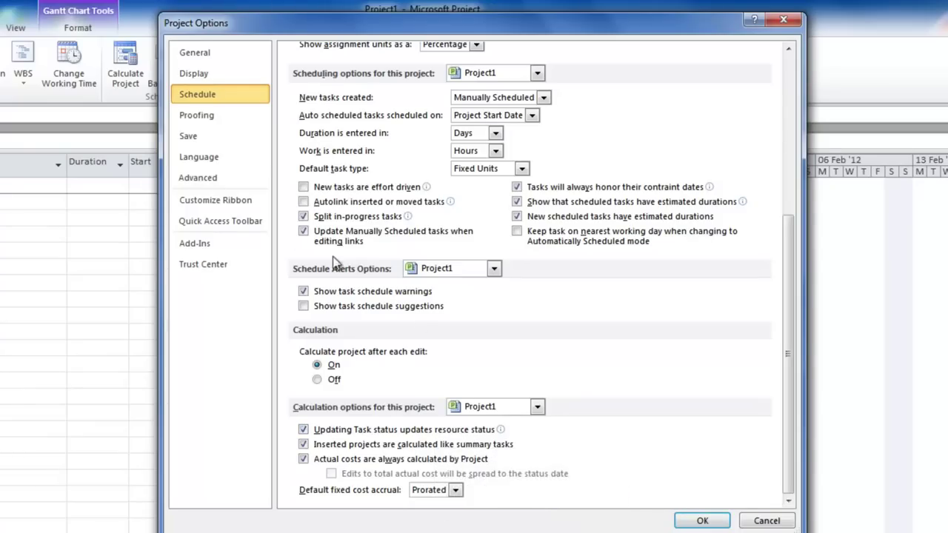
- Examine the advanced project options, including the default standard rate, earned value and critical path calculation settings
{"action": "left_click", "coordinate": [184, 179]}
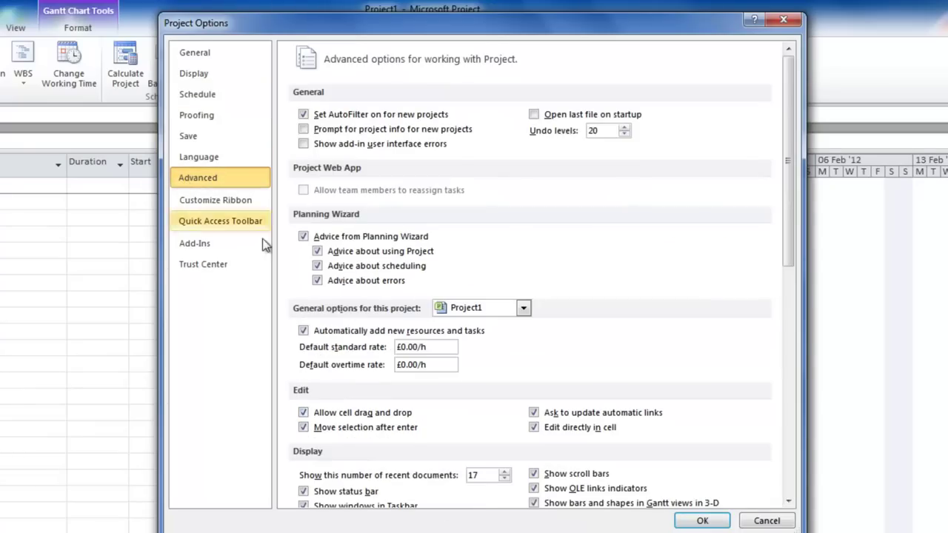
{"action": "left_click_drag", "start_coordinate": [790, 231], "coordinate": [750, 278]}
{"action": "left_click", "coordinate": [435, 244]}
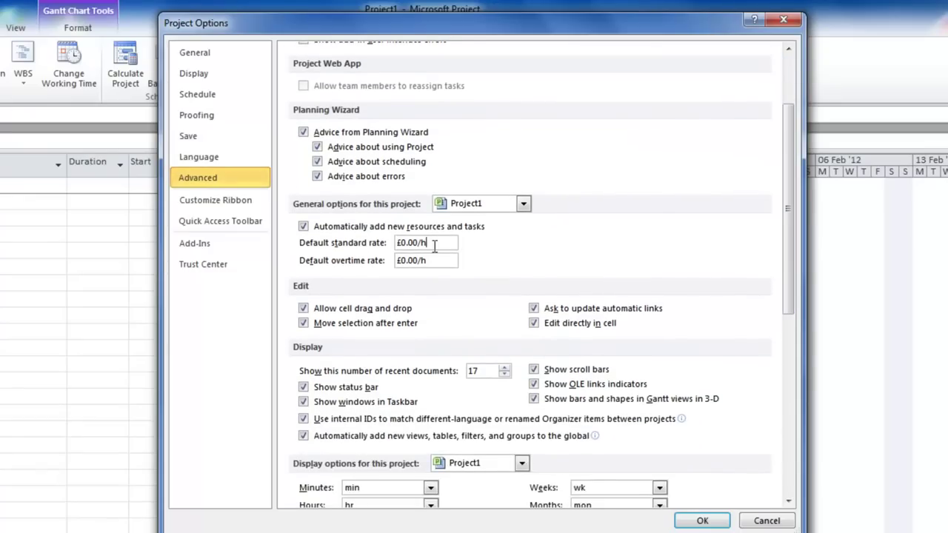
{"action": "left_click_drag", "start_coordinate": [425, 244], "coordinate": [367, 228]}
{"action": "left_click_drag", "start_coordinate": [783, 271], "coordinate": [770, 486]}
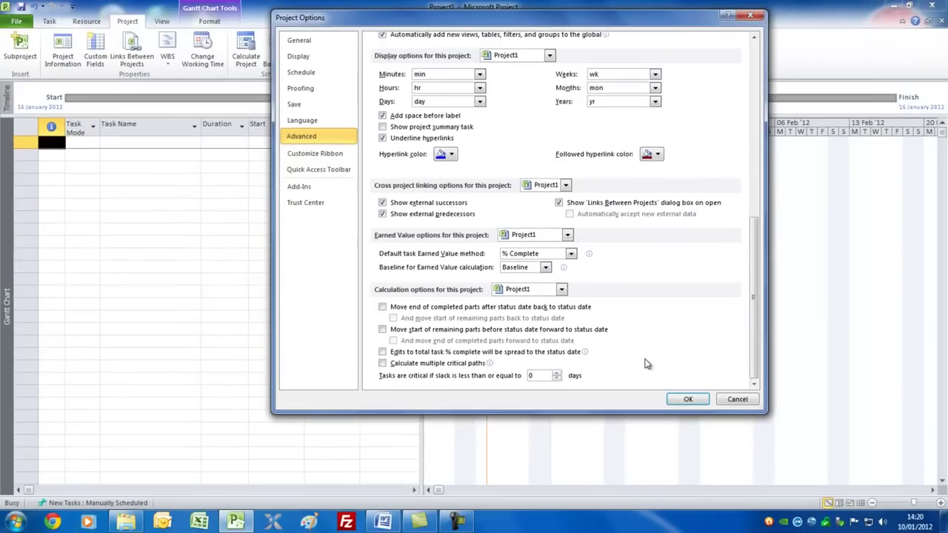
{"action": "left_click", "coordinate": [684, 400]}
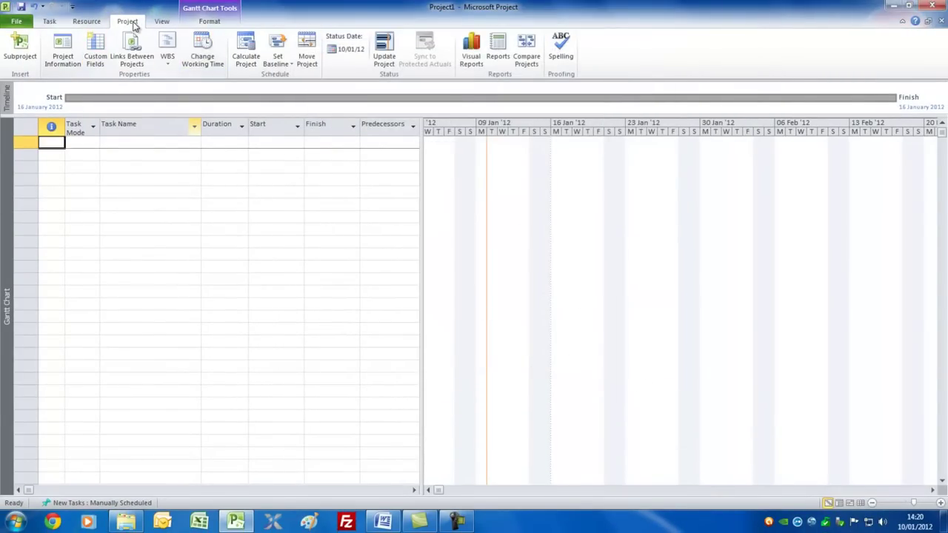
- Examine the Standard calendar's working times, exceptions and work weeks, along with its related scheduling options
{"action": "left_click", "coordinate": [209, 62]}
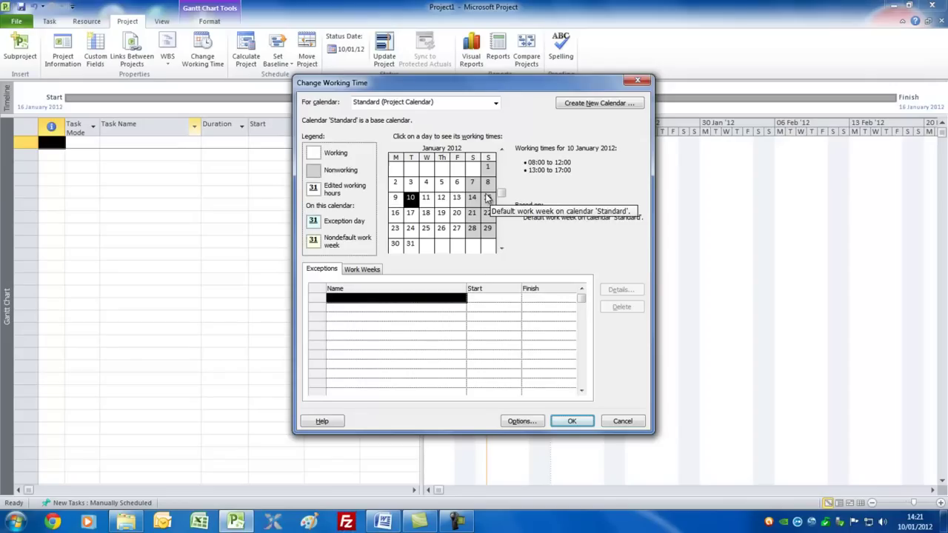
{"action": "left_click", "coordinate": [359, 298]}
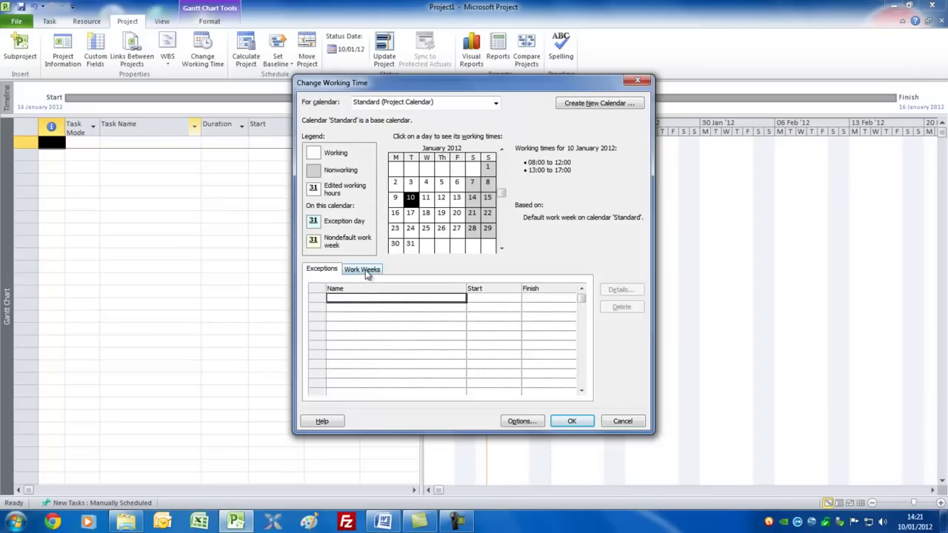
{"action": "left_click", "coordinate": [365, 270]}
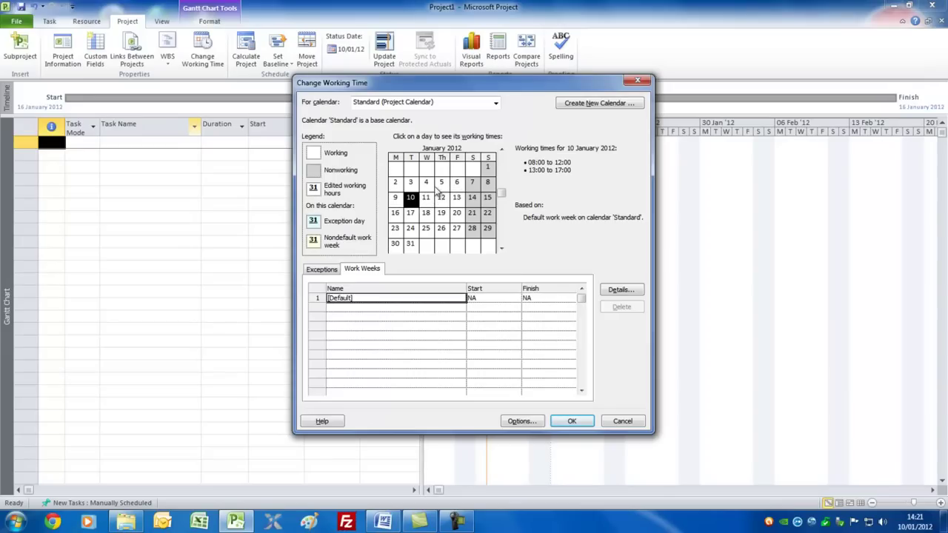
{"action": "left_click", "coordinate": [529, 422]}
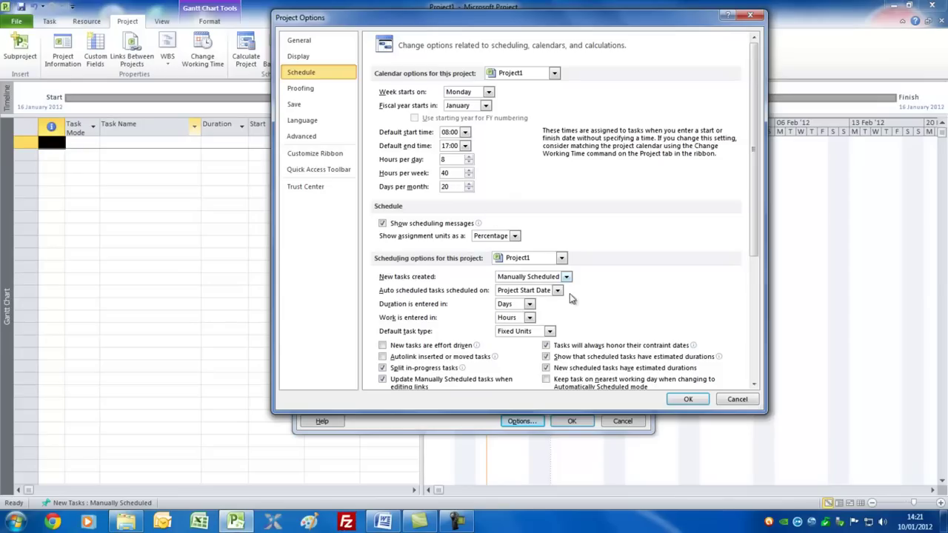
{"action": "left_click", "coordinate": [685, 399]}
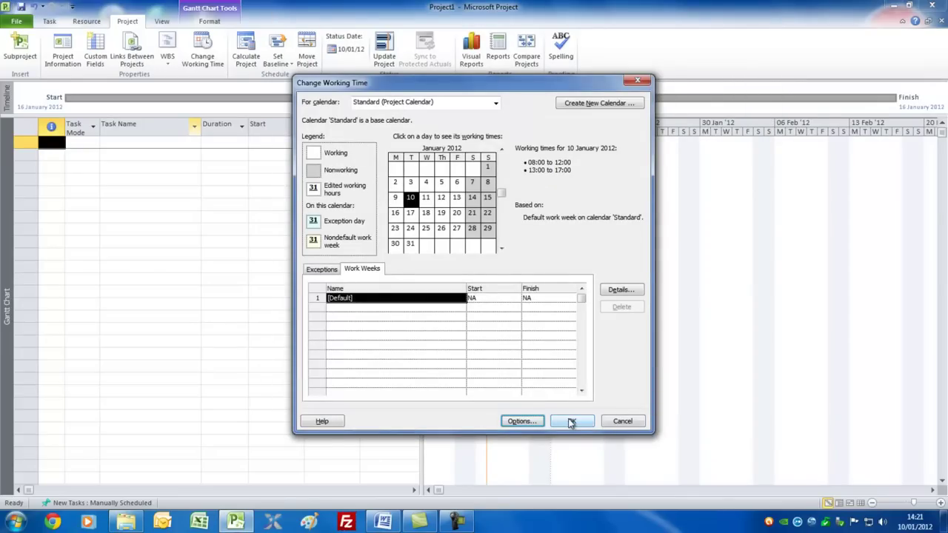
{"action": "left_click", "coordinate": [570, 422]}
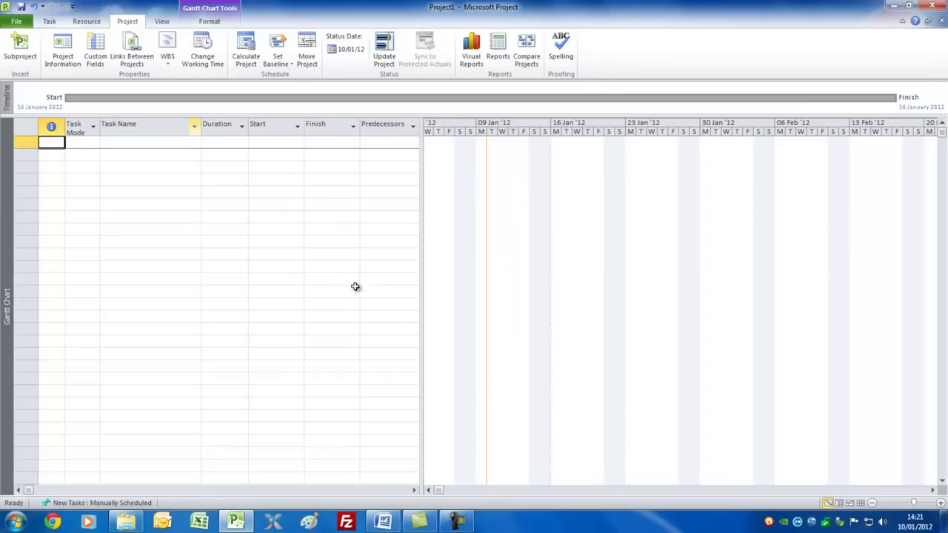
- Add a first task named "start" to the task table
{"action": "left_click", "coordinate": [126, 145]}
{"action": "type", "text": "star"}
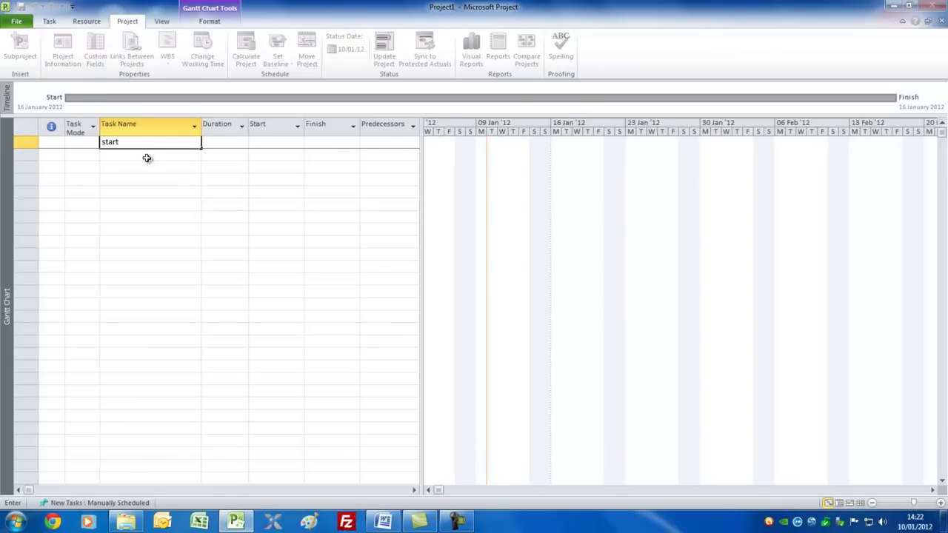
{"action": "type", "text": "t"}
{"action": "key", "text": "Return"}
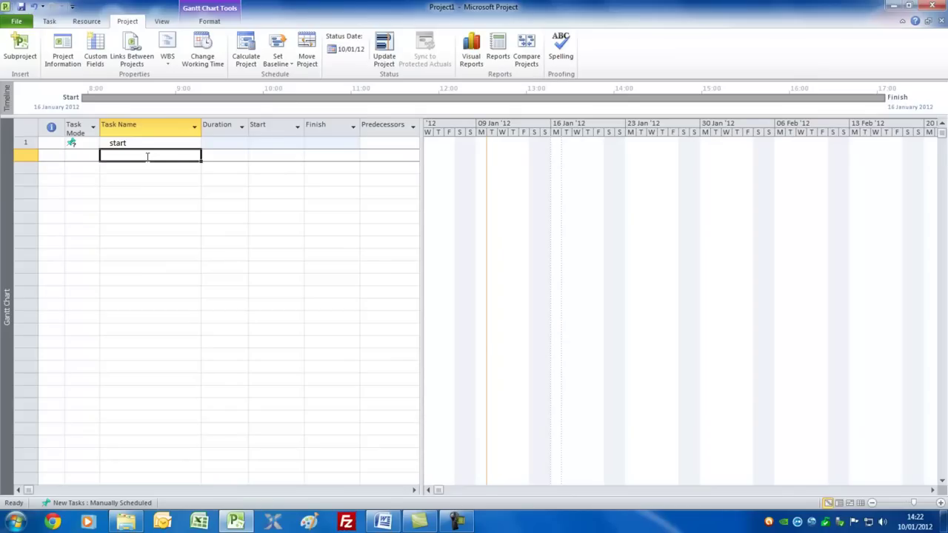
- Switch the "start" task's mode to Auto Schedule
{"action": "left_click", "coordinate": [78, 143]}
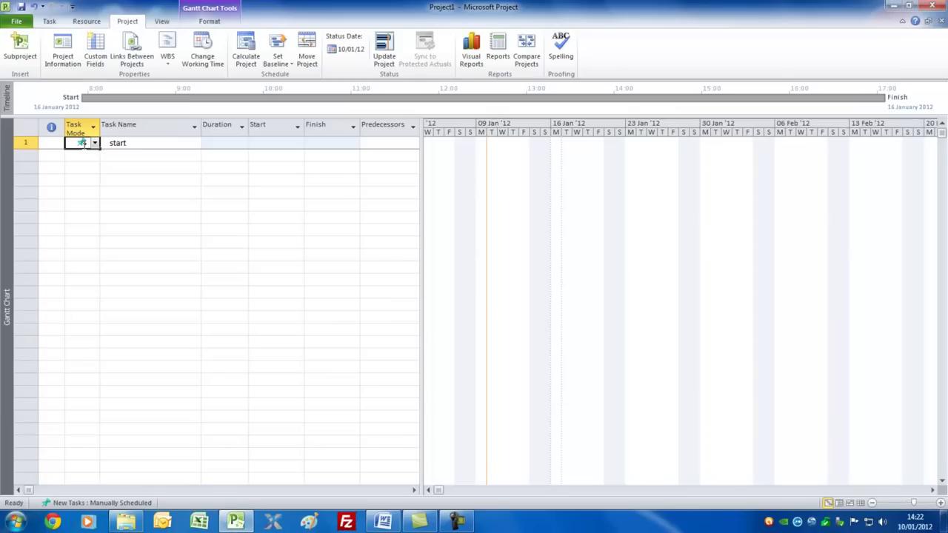
{"action": "left_click", "coordinate": [49, 21]}
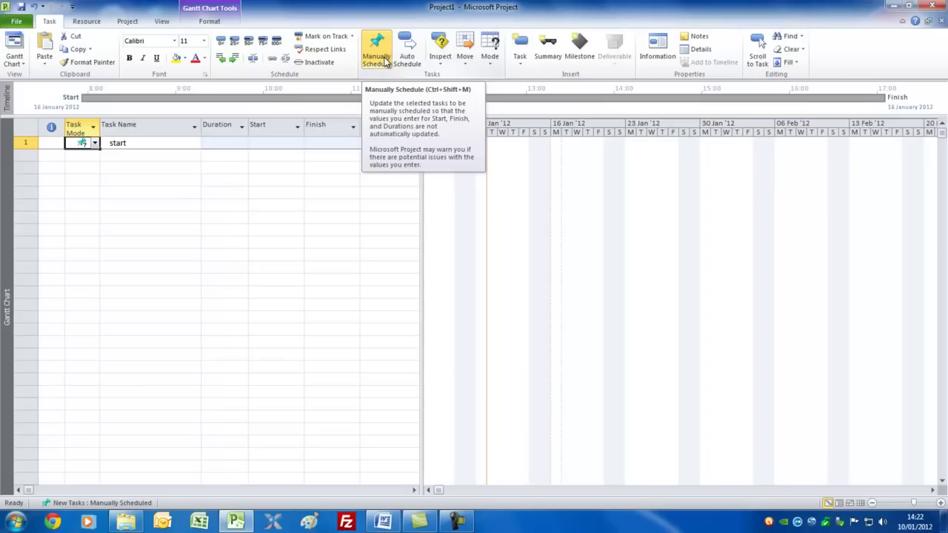
{"action": "left_click", "coordinate": [407, 47]}
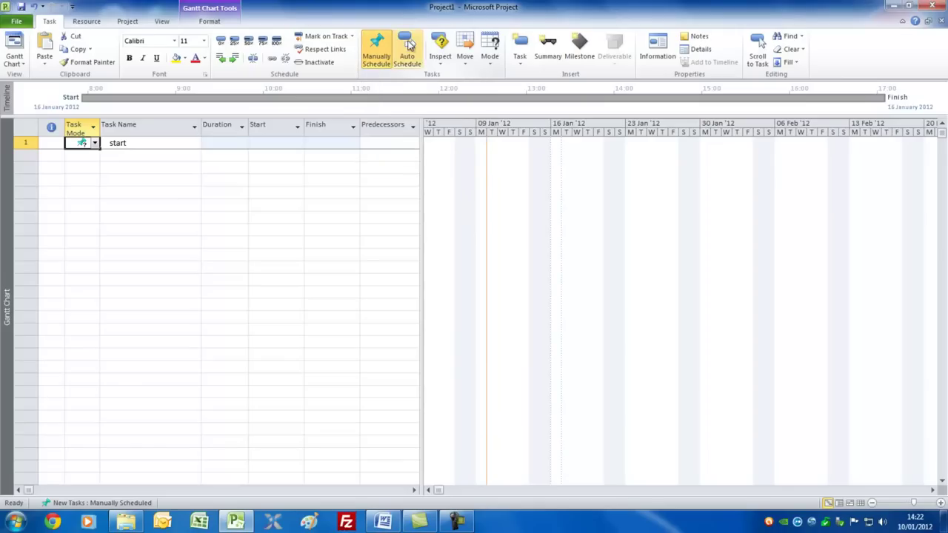
- Set the scheduling option for newly created tasks in Project1 to Auto Scheduled
{"action": "left_click", "coordinate": [17, 22]}
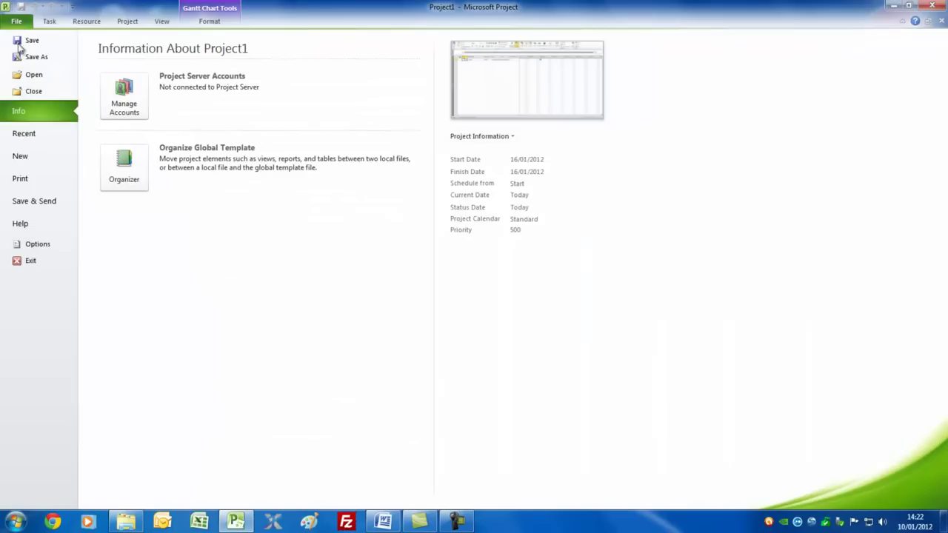
{"action": "left_click", "coordinate": [28, 245]}
{"action": "left_click", "coordinate": [302, 73]}
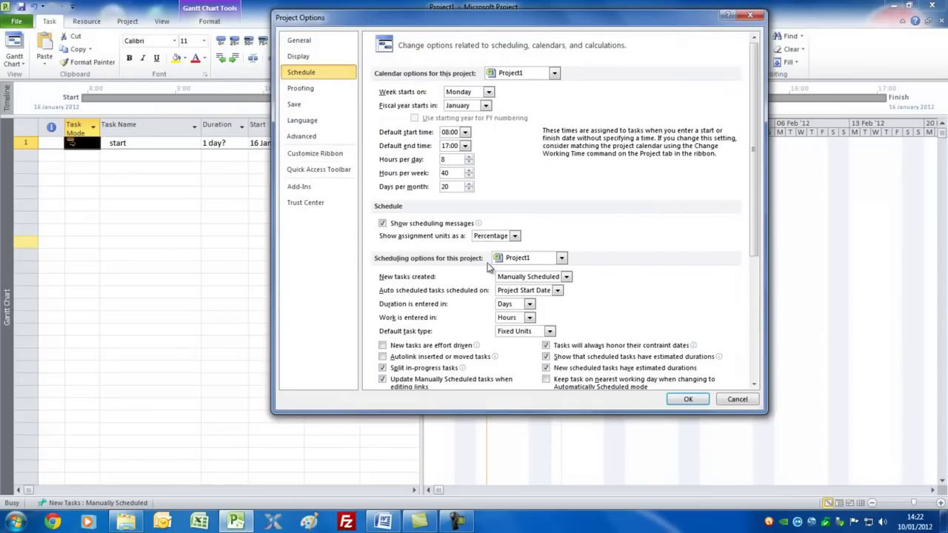
{"action": "left_click", "coordinate": [566, 278]}
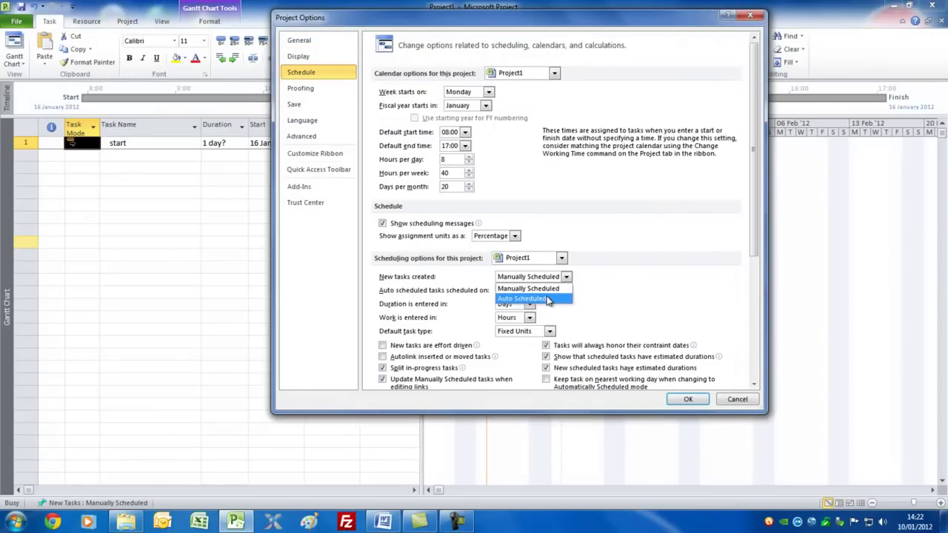
{"action": "left_click", "coordinate": [545, 298]}
{"action": "left_click", "coordinate": [685, 401]}
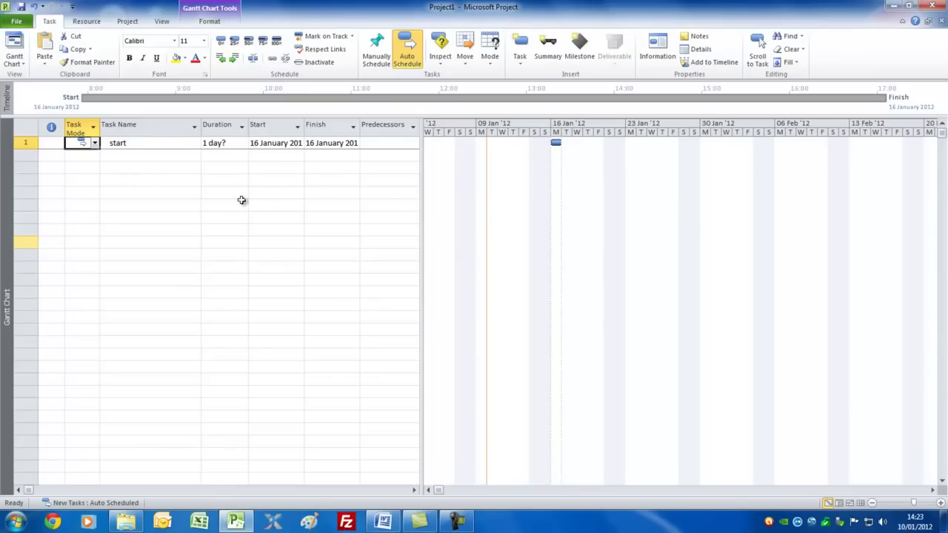
- Examine the task table's further columns and the list of available built-in tables
{"action": "left_click_drag", "start_coordinate": [421, 195], "coordinate": [642, 212]}
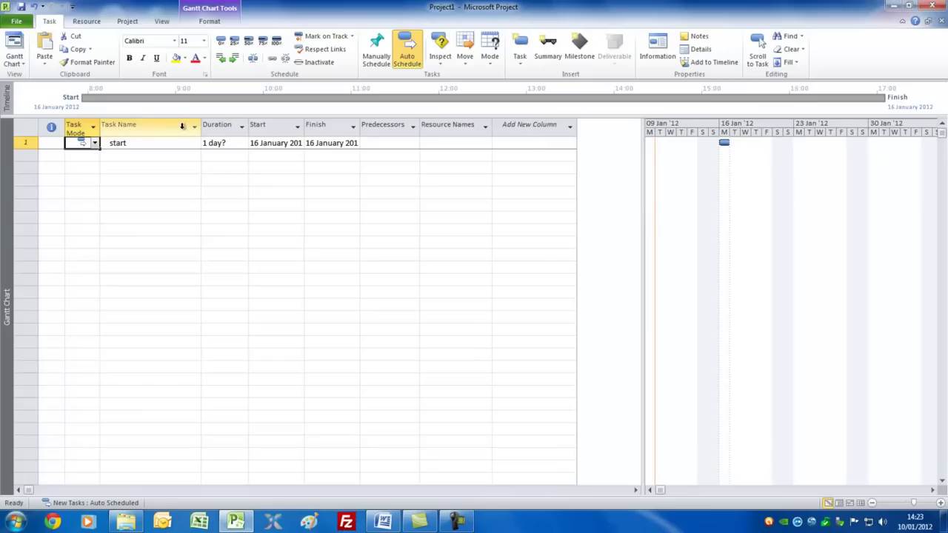
{"action": "left_click", "coordinate": [162, 23]}
{"action": "left_click", "coordinate": [302, 63]}
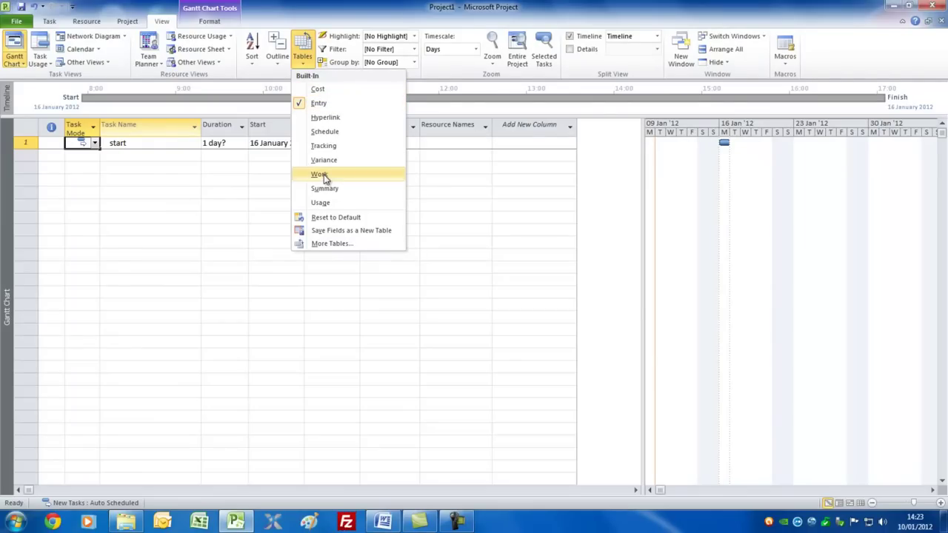
- Add the tasks Plan, Design, Build and Test below "start" in the task table
{"action": "left_click_drag", "start_coordinate": [641, 201], "coordinate": [255, 176]}
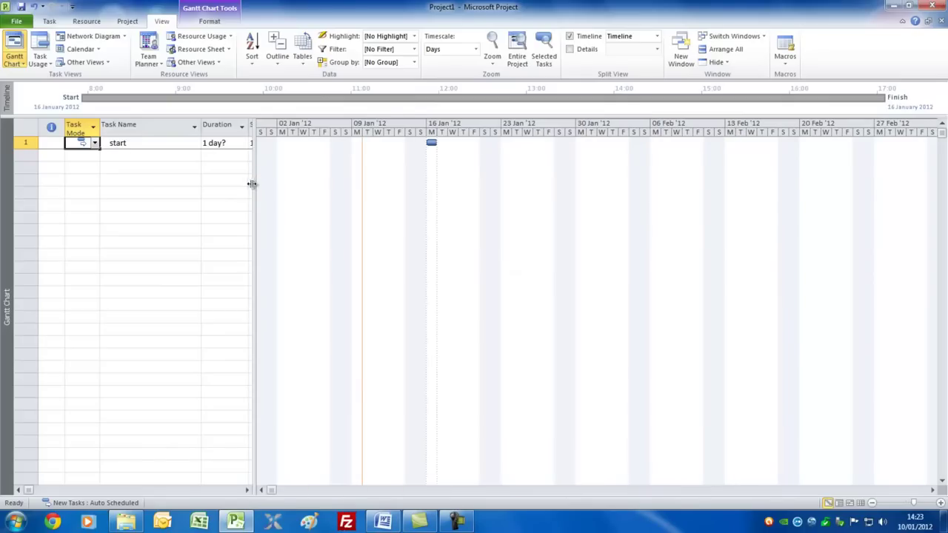
{"action": "left_click", "coordinate": [126, 157]}
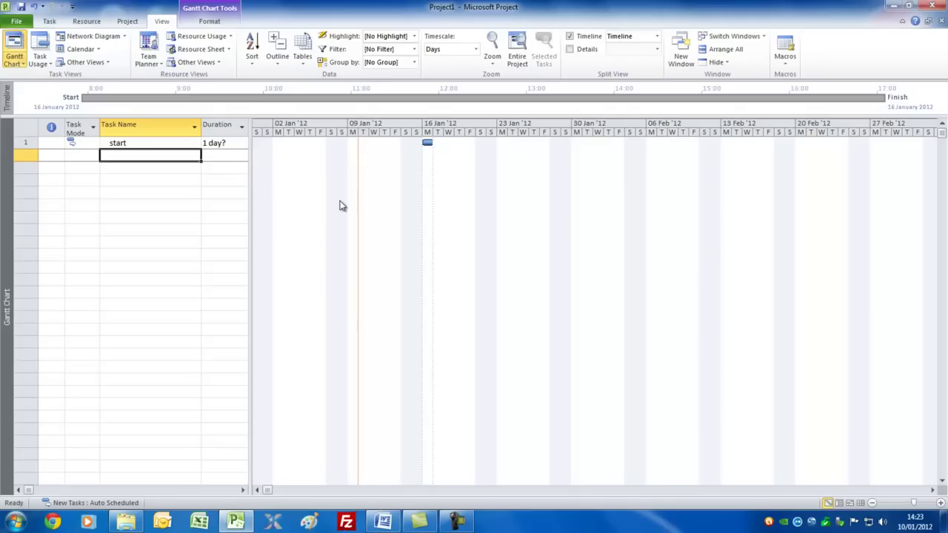
{"action": "type", "text": "Pla"}
{"action": "key", "text": "Return"}
{"action": "type", "text": "Design"}
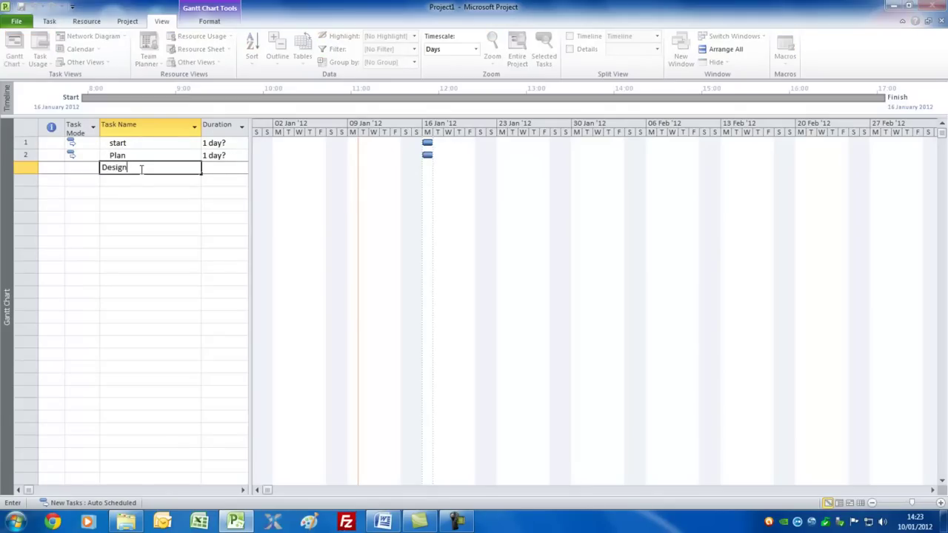
{"action": "key", "text": "Return"}
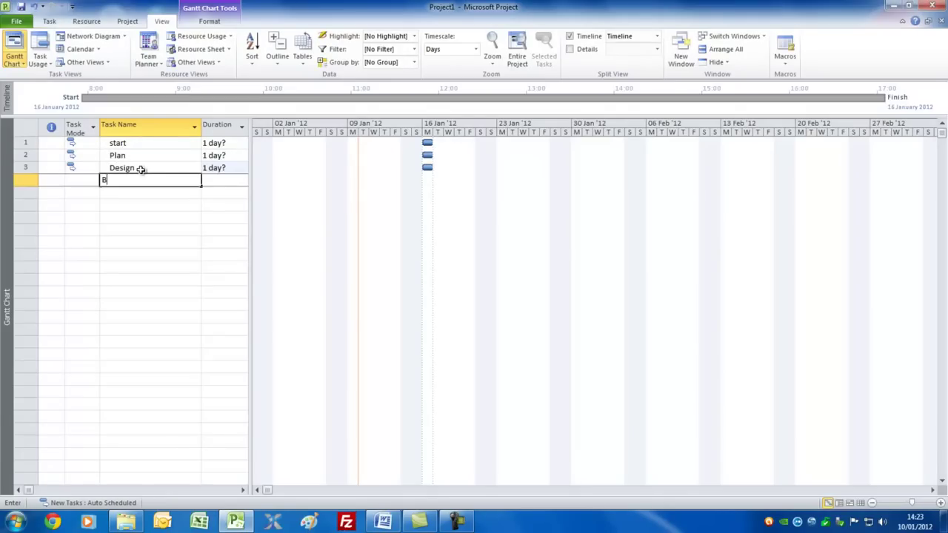
{"action": "type", "text": "Build"}
{"action": "key", "text": "Return"}
{"action": "type", "text": "Test"}
{"action": "key", "text": "Return"}
- Add the tasks Install, Handover and finish to the end of the task list
{"action": "type", "text": "In"}
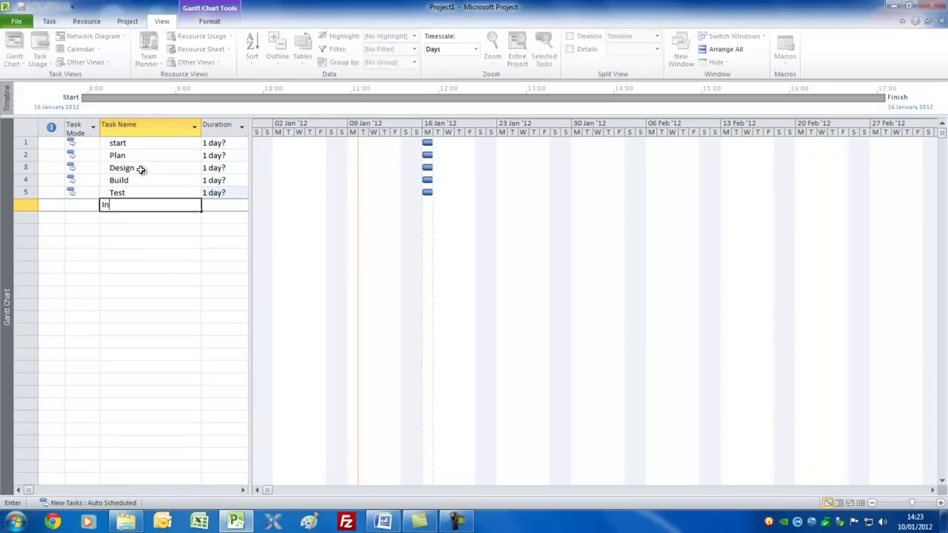
{"action": "type", "text": "stall"}
{"action": "key", "text": "Return"}
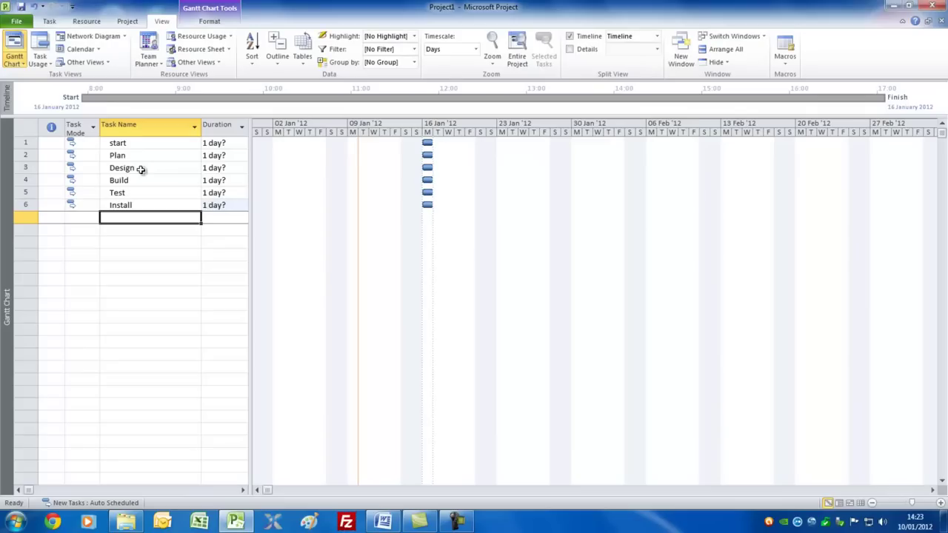
{"action": "type", "text": "Handover"}
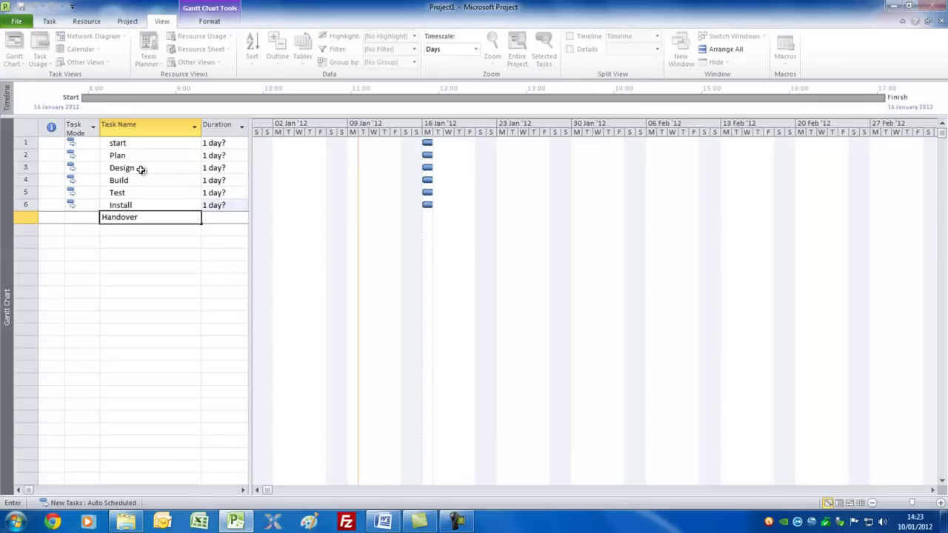
{"action": "key", "text": "Return"}
{"action": "type", "text": "finish"}
{"action": "key", "text": "Up"}
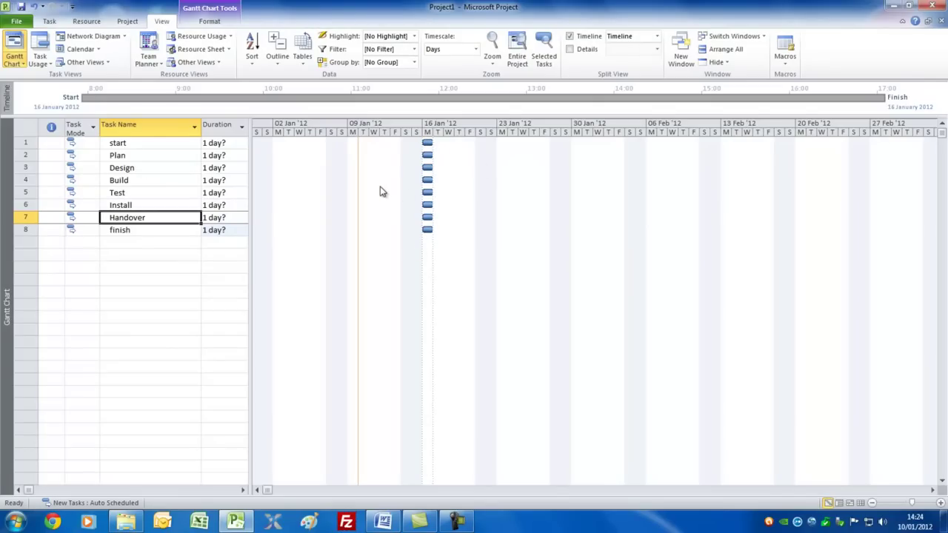
- Set the duration of "start" to 0 days and of Plan to 2 days
{"action": "left_click", "coordinate": [226, 144]}
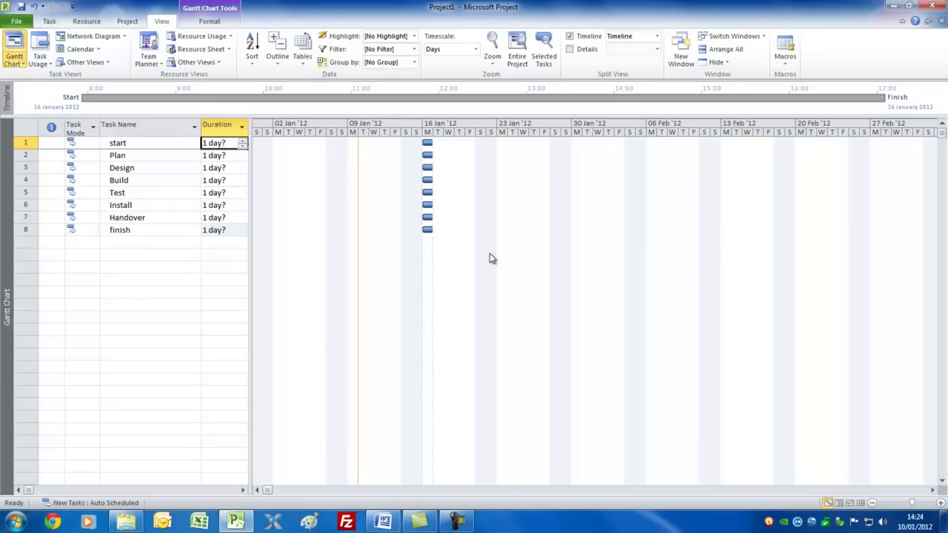
{"action": "type", "text": "0"}
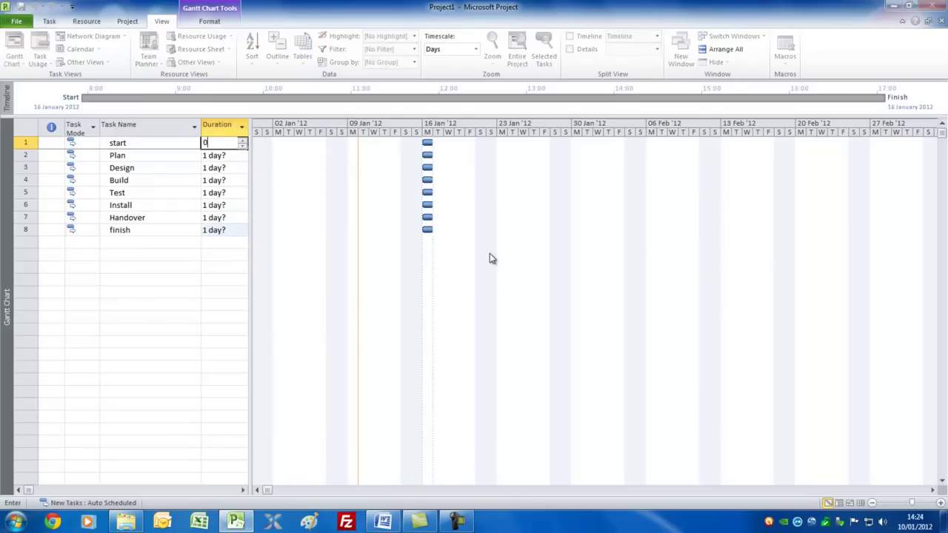
{"action": "key", "text": "Return"}
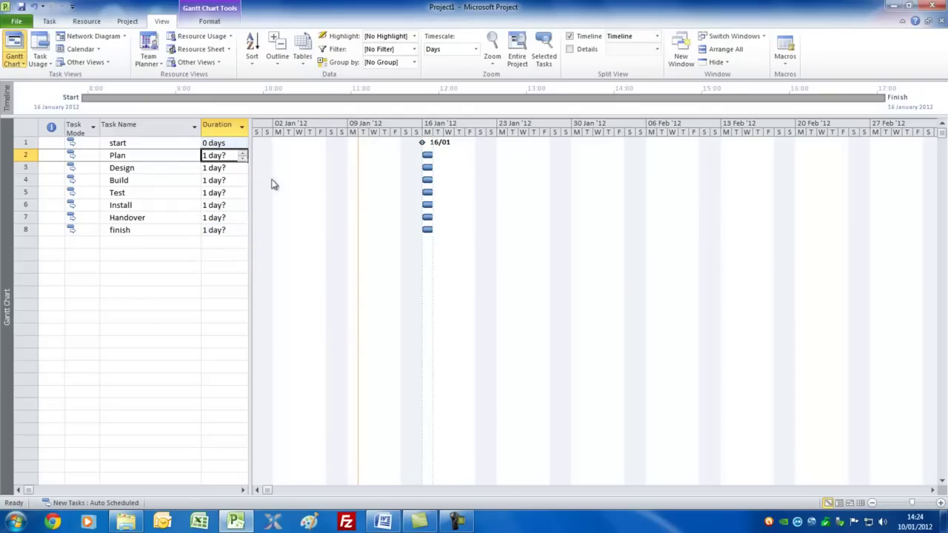
{"action": "left_click", "coordinate": [244, 154]}
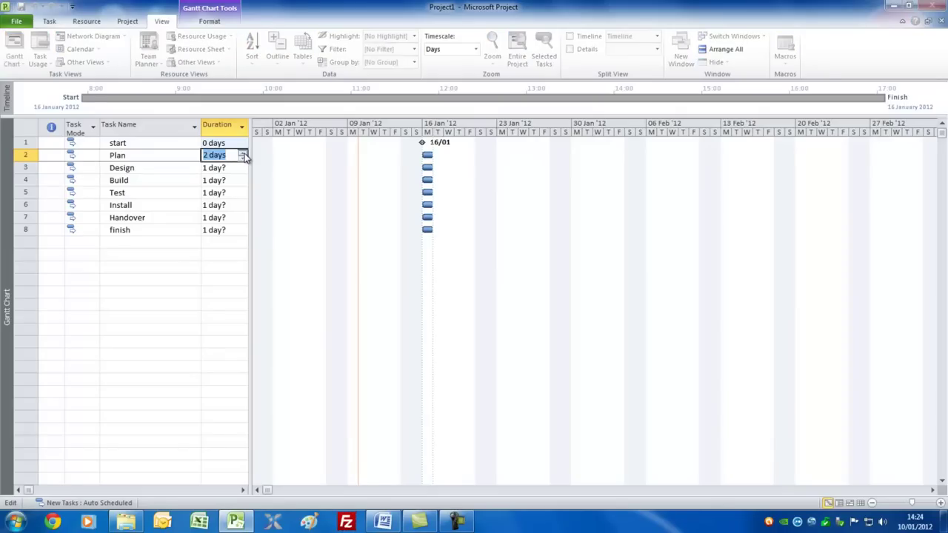
- Set the durations of Design and Build to 5 days each, and of Test and Install to 3 days each
{"action": "left_click", "coordinate": [225, 167]}
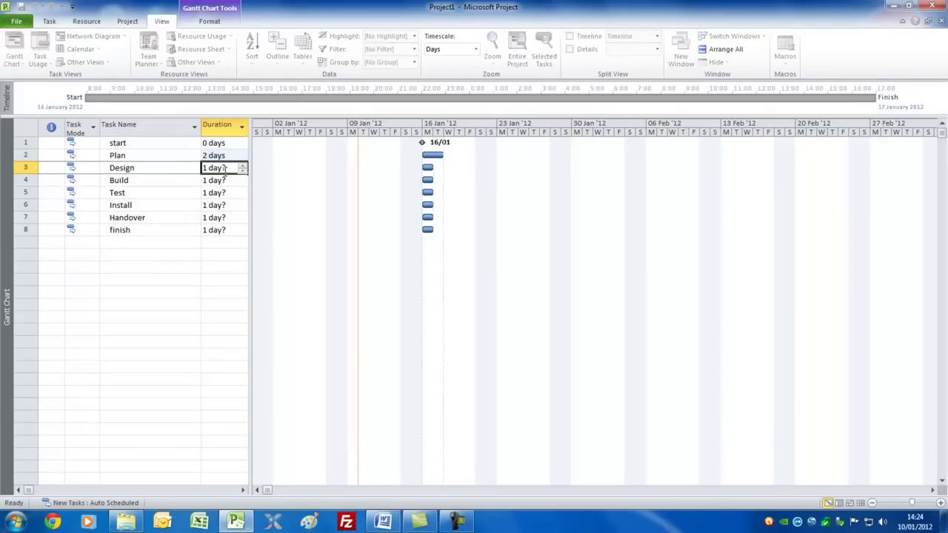
{"action": "type", "text": "5"}
{"action": "key", "text": "Return"}
{"action": "type", "text": "5"}
{"action": "key", "text": "Return"}
{"action": "type", "text": "3"}
{"action": "key", "text": "Return"}
{"action": "type", "text": "3"}
{"action": "key", "text": "Return"}
- Set the duration of Handover to 1 day and of "finish" to 0 days
{"action": "type", "text": "1"}
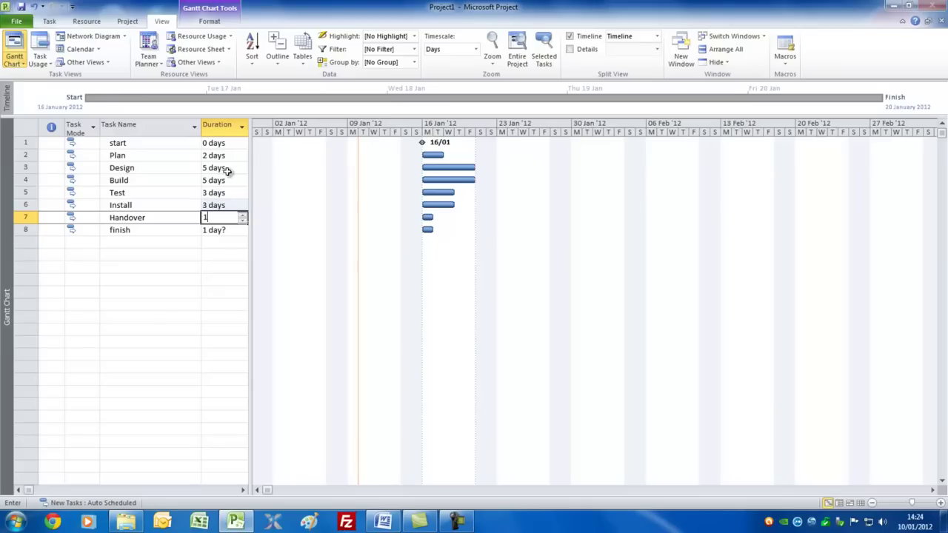
{"action": "key", "text": "Return"}
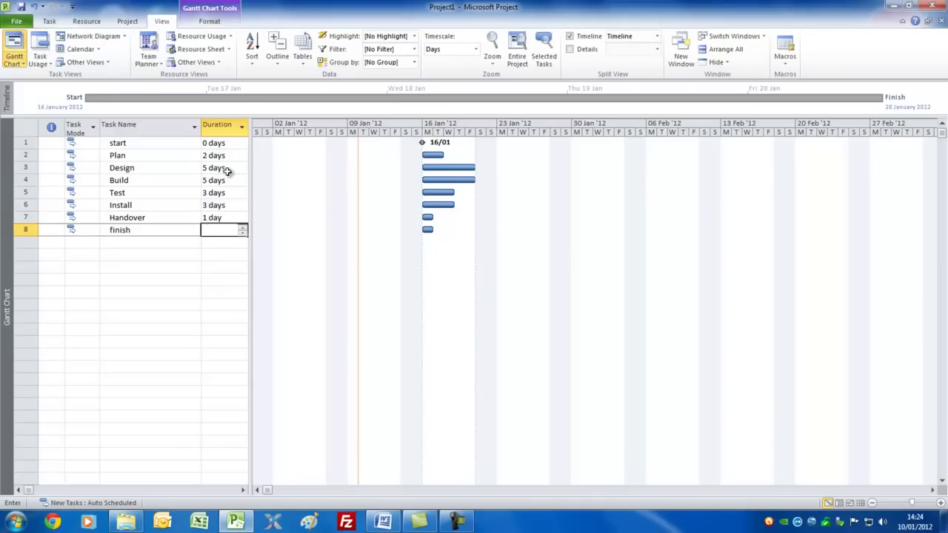
{"action": "type", "text": "0"}
{"action": "key", "text": "Up"}
{"action": "key", "text": "Left"}
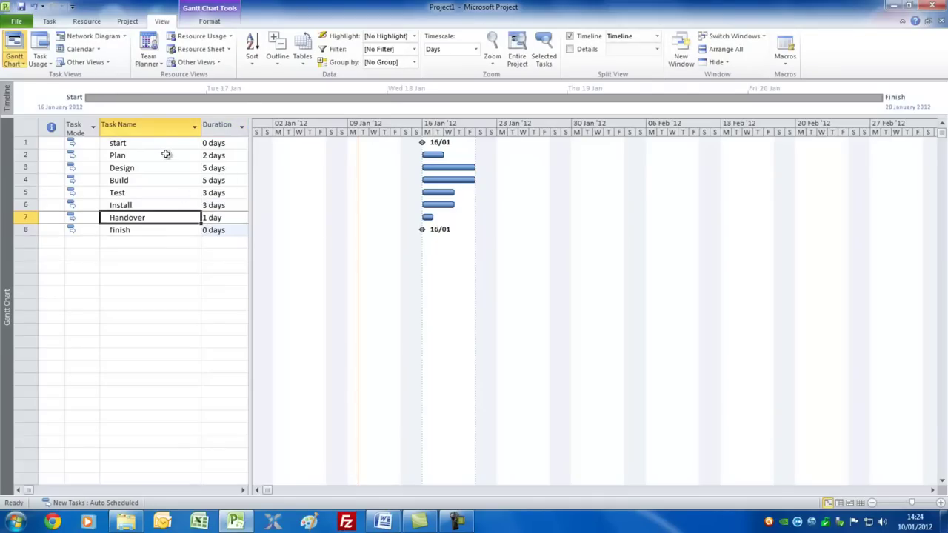
- Link all tasks from "start" to "finish" in sequence and unlink them again
{"action": "left_click", "coordinate": [162, 148]}
{"action": "left_click_drag", "start_coordinate": [162, 148], "coordinate": [144, 229]}
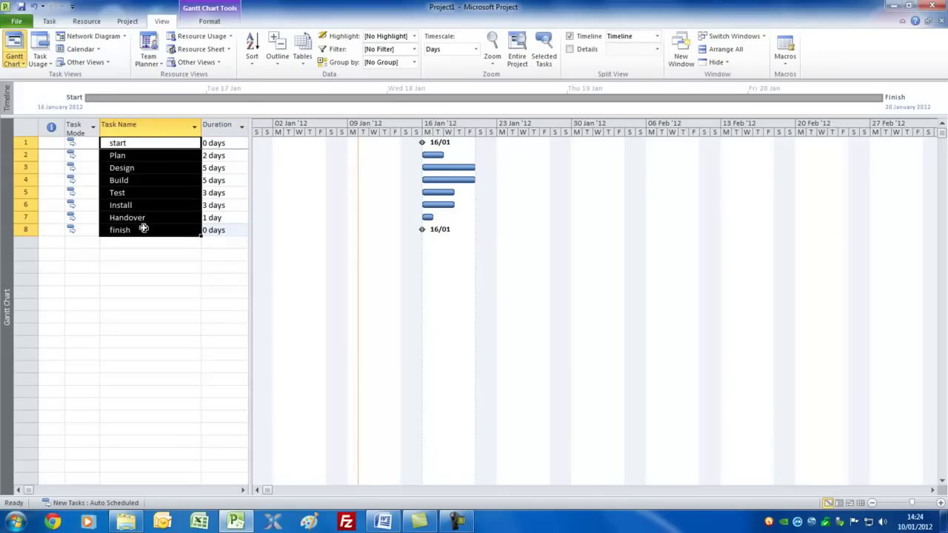
{"action": "left_click", "coordinate": [48, 21]}
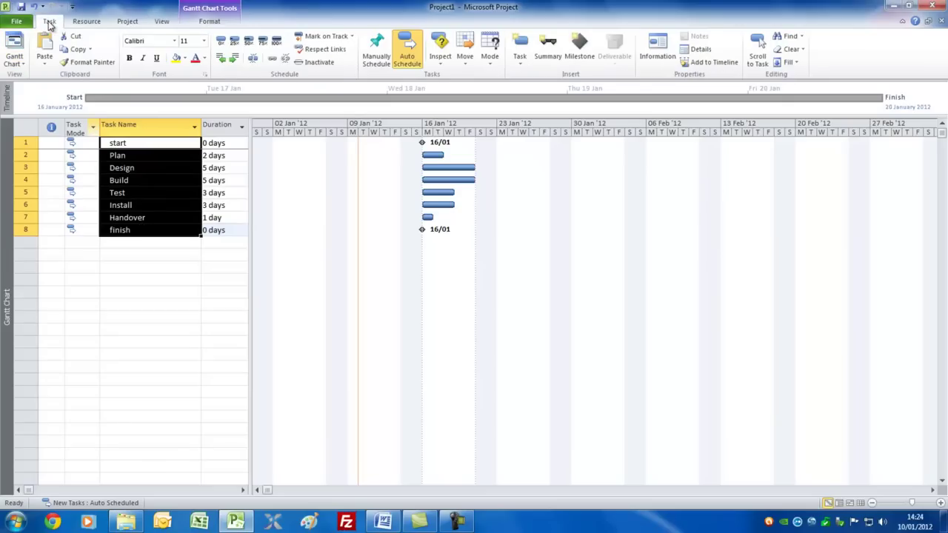
{"action": "left_click", "coordinate": [272, 60]}
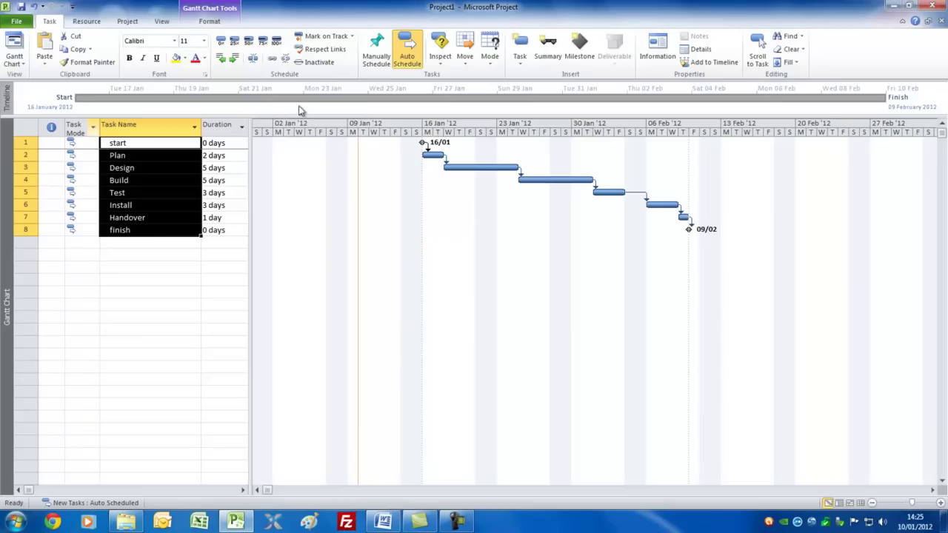
{"action": "left_click", "coordinate": [285, 59]}
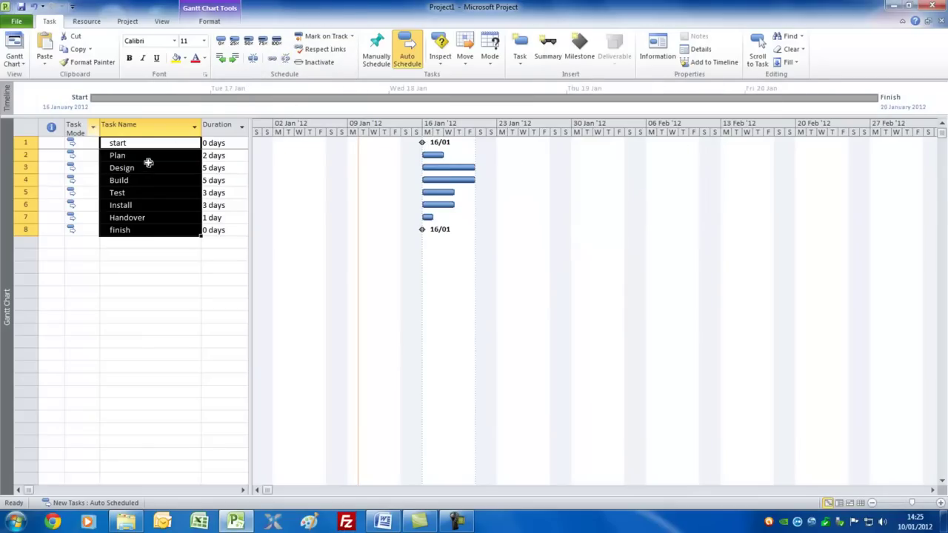
- Link the Plan bar to the Design bar in the Gantt chart and undo the link
{"action": "mouse_move", "coordinate": [430, 153]}
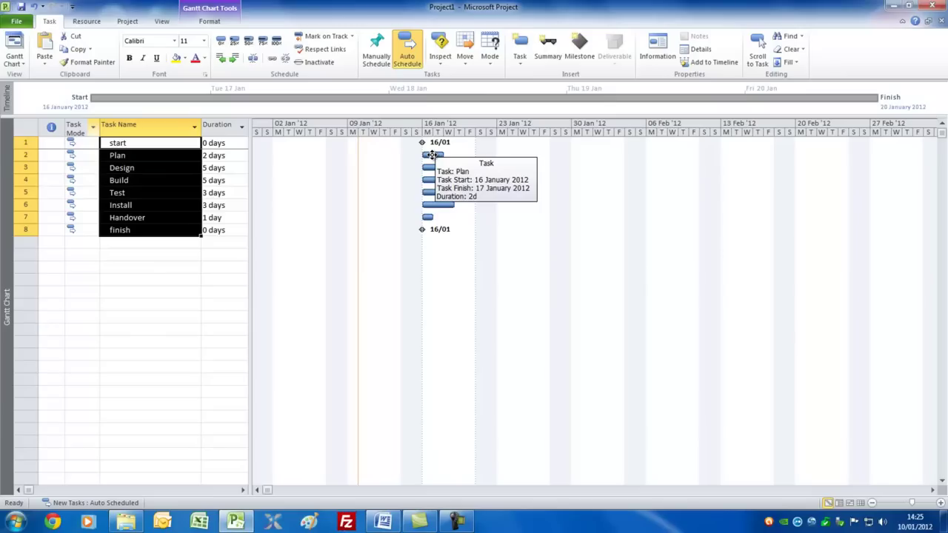
{"action": "left_click_drag", "start_coordinate": [432, 155], "coordinate": [432, 168]}
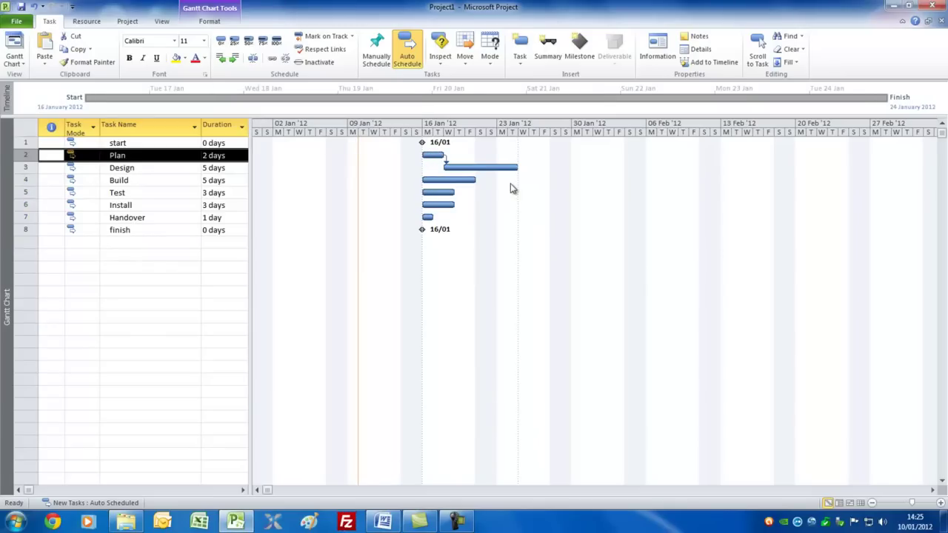
{"action": "left_click", "coordinate": [34, 8]}
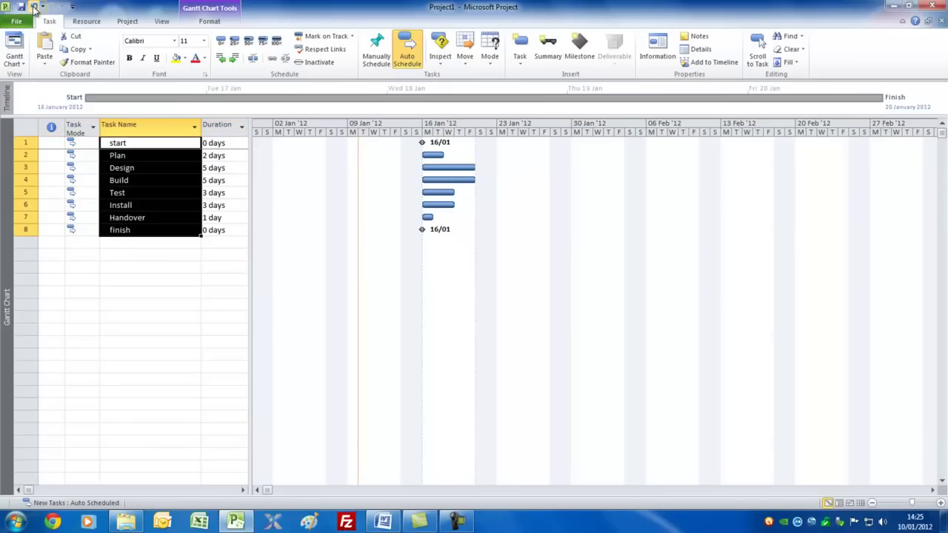
- Move the Design bar in the Gantt chart to start on 25 January 2012 and check the task's advanced constraint settings
{"action": "left_click_drag", "start_coordinate": [439, 167], "coordinate": [537, 167]}
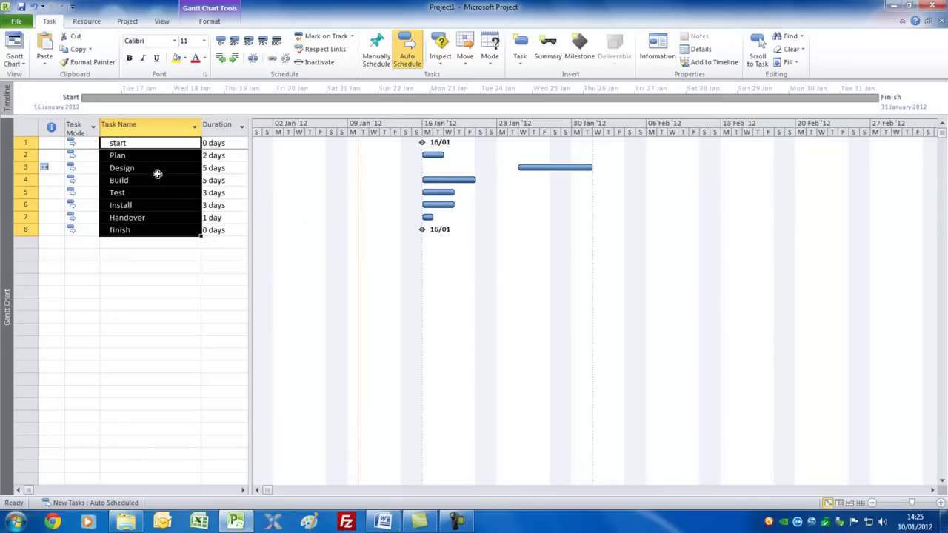
{"action": "left_click", "coordinate": [160, 168]}
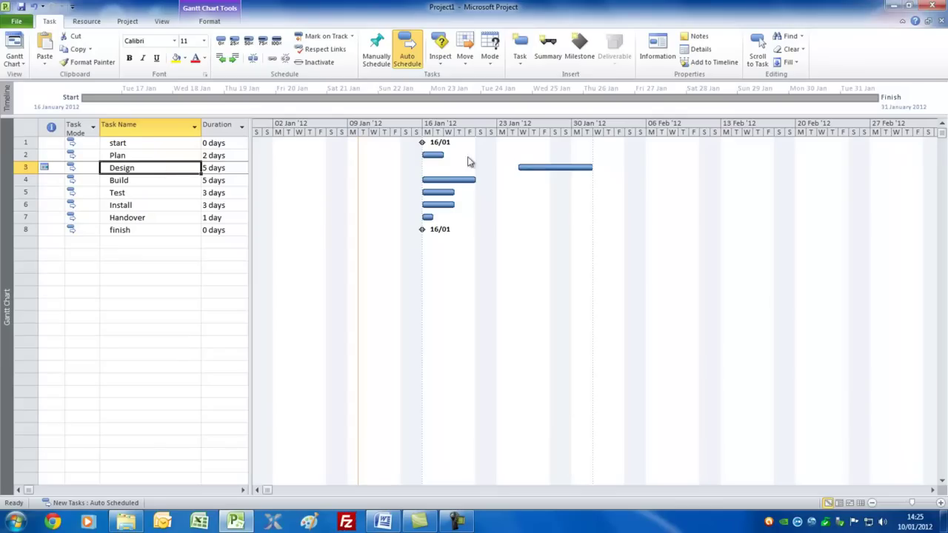
{"action": "double_click", "coordinate": [154, 168]}
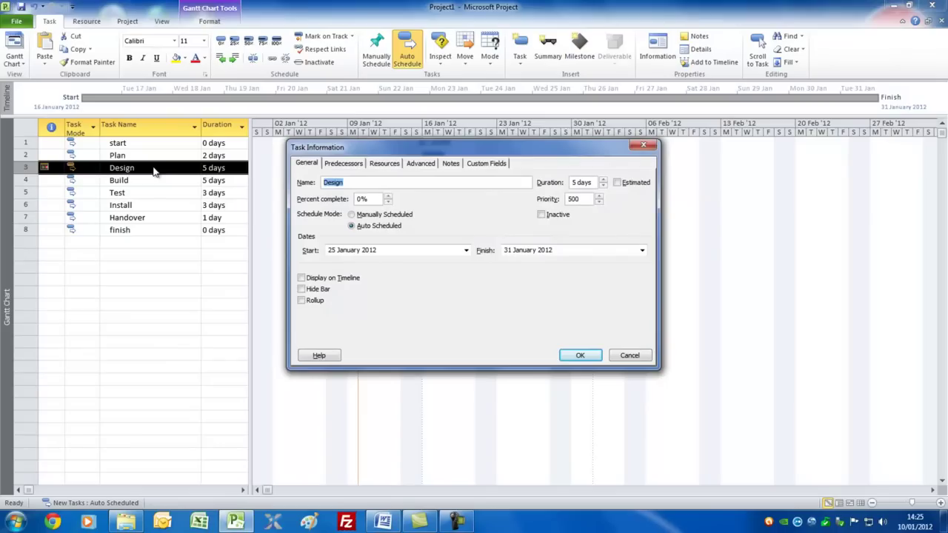
{"action": "left_click", "coordinate": [421, 164]}
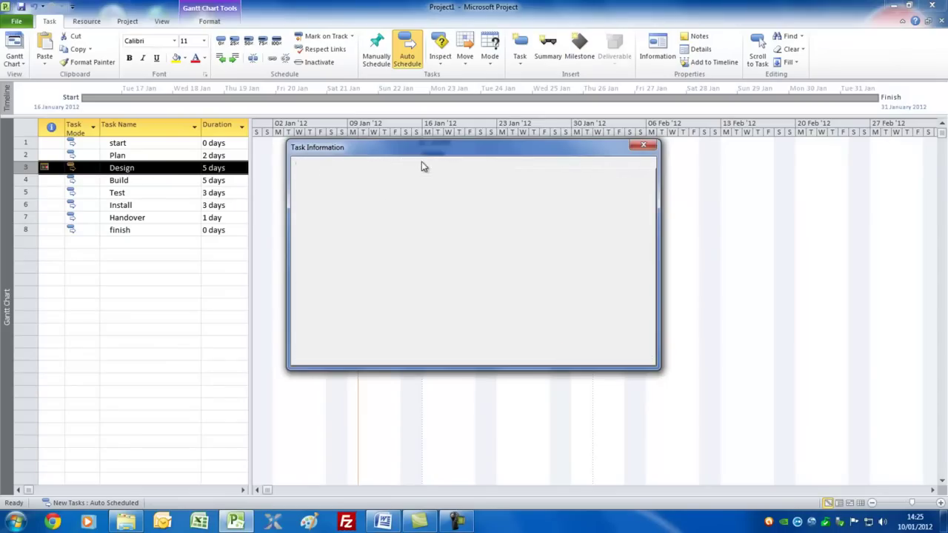
{"action": "left_click_drag", "start_coordinate": [512, 145], "coordinate": [527, 185]}
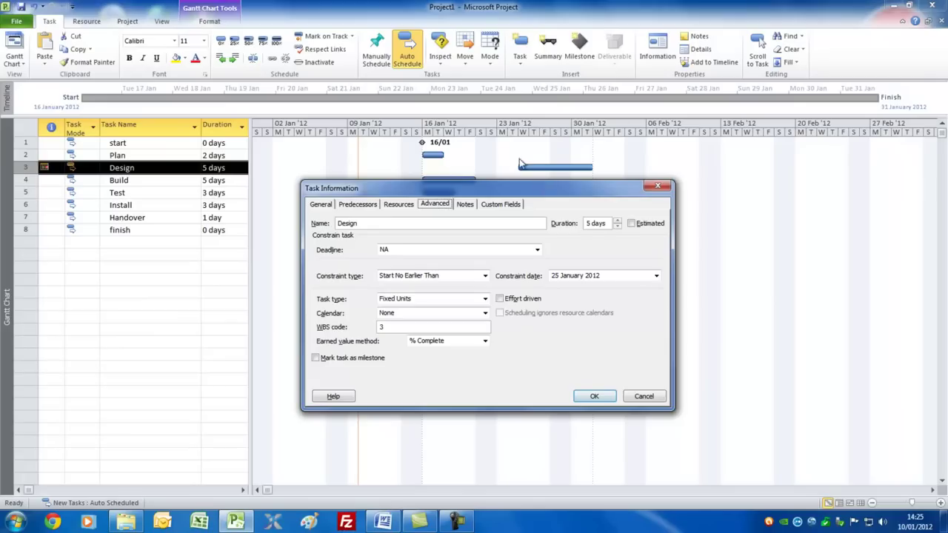
{"action": "left_click", "coordinate": [594, 397]}
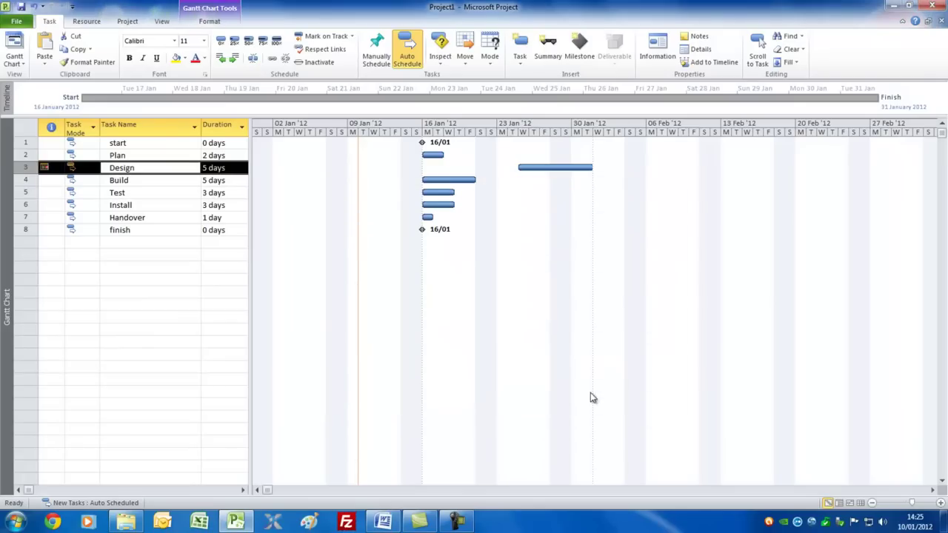
- Set the Design task's constraint type to As Soon As Possible
{"action": "left_click", "coordinate": [154, 170]}
{"action": "double_click", "coordinate": [154, 170]}
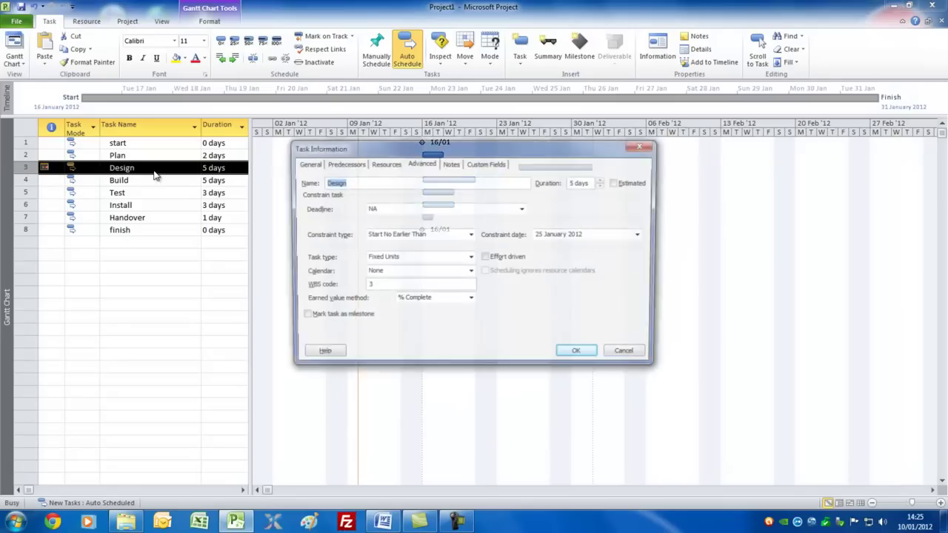
{"action": "left_click", "coordinate": [469, 235]}
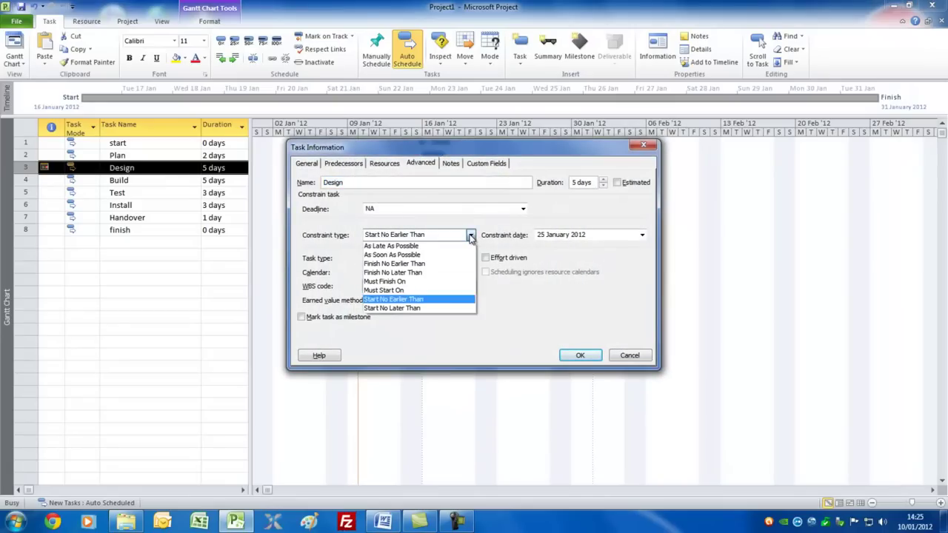
{"action": "left_click", "coordinate": [451, 255]}
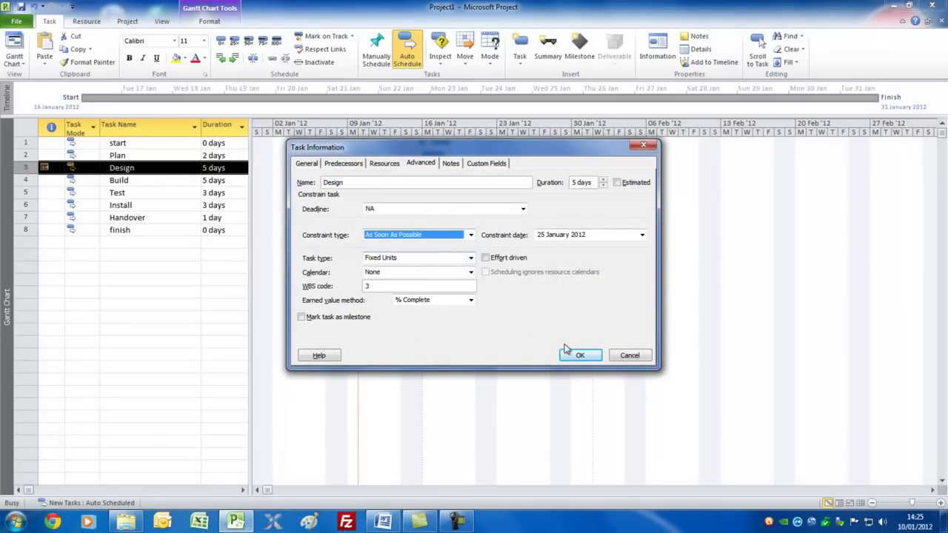
{"action": "left_click", "coordinate": [579, 356]}
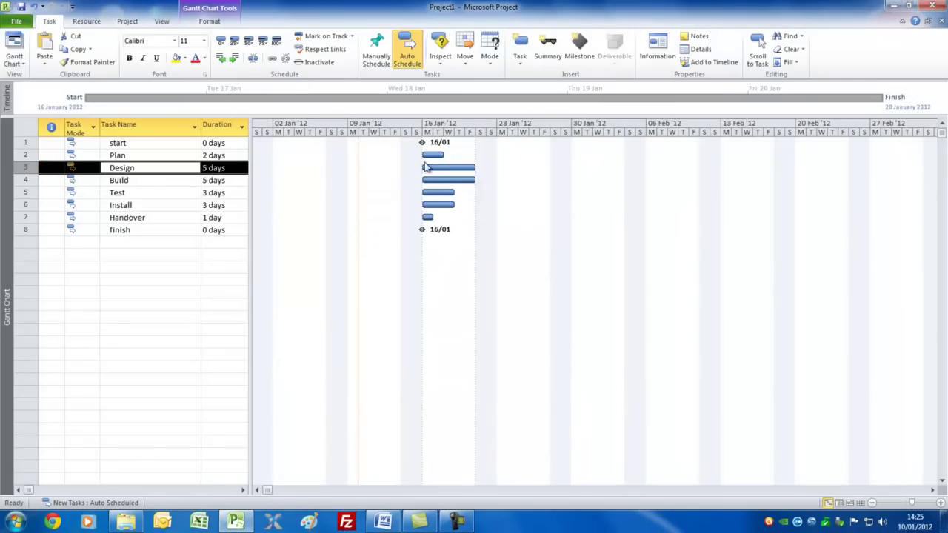
{"action": "mouse_move", "coordinate": [431, 154]}
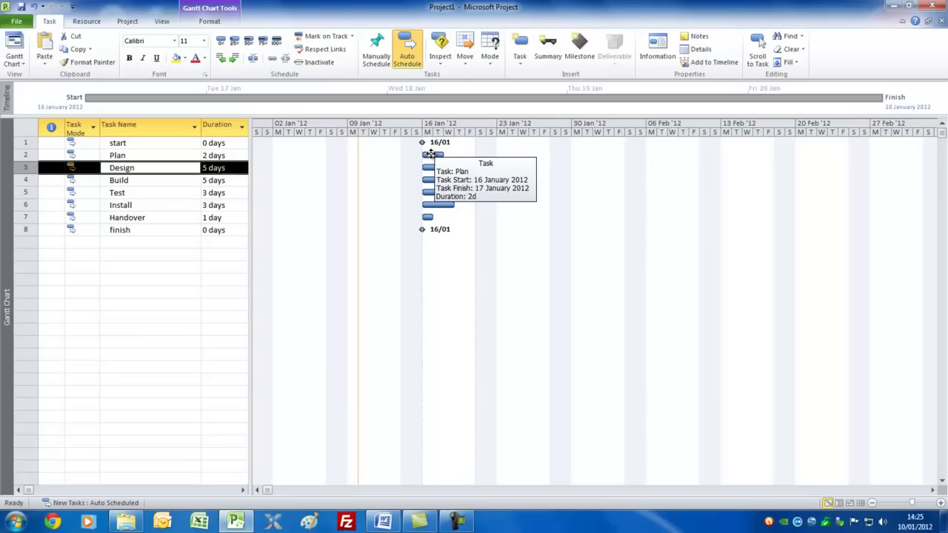
{"action": "left_click", "coordinate": [51, 166]}
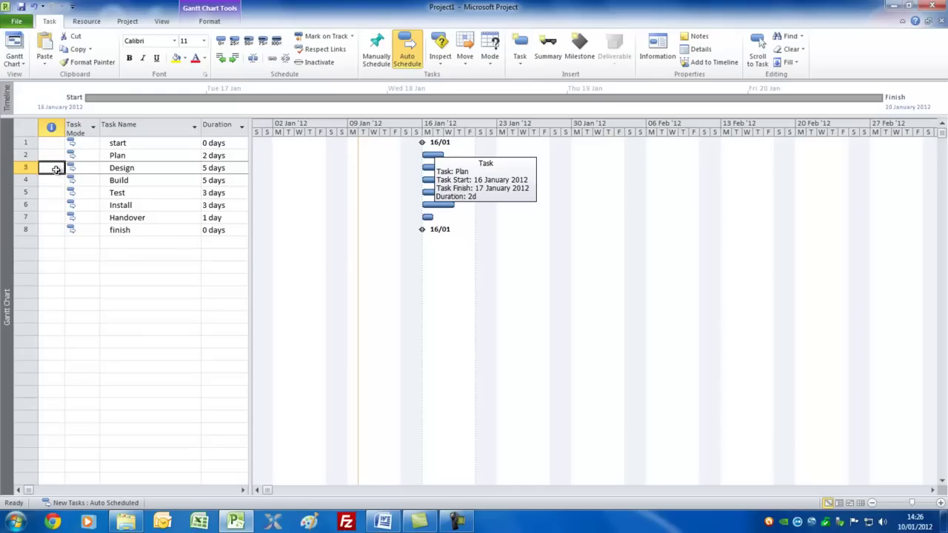
- Group the start and Plan tasks under a new summary task named Definition
{"action": "left_click", "coordinate": [151, 145]}
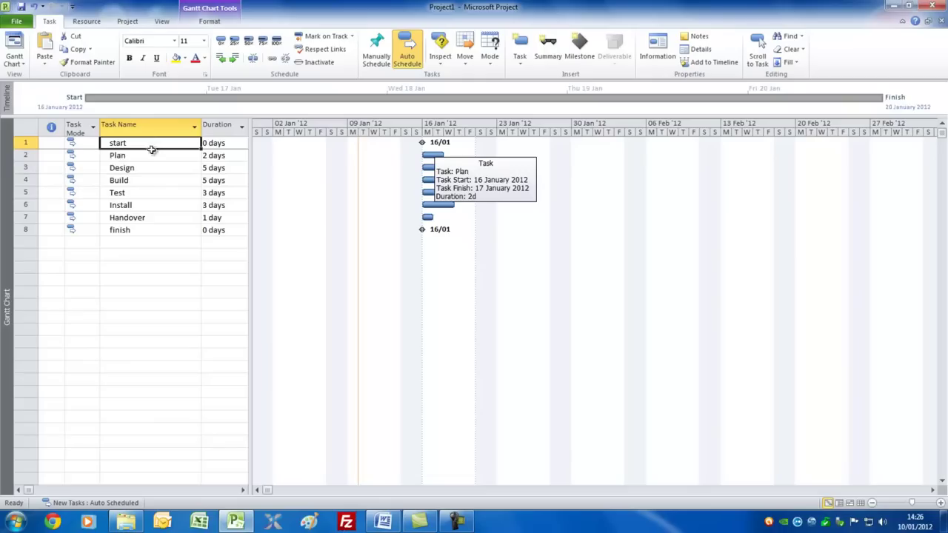
{"action": "left_click_drag", "start_coordinate": [151, 145], "coordinate": [151, 154]}
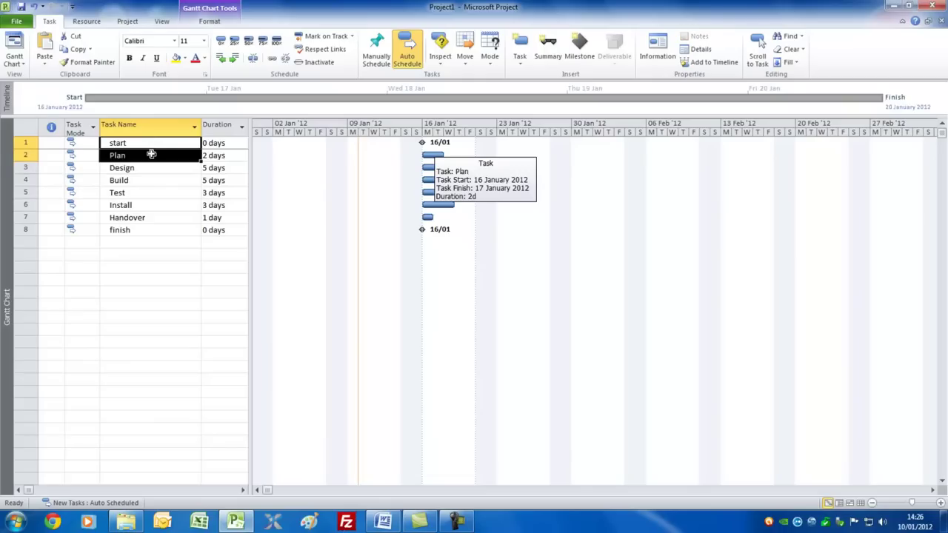
{"action": "left_click", "coordinate": [552, 47]}
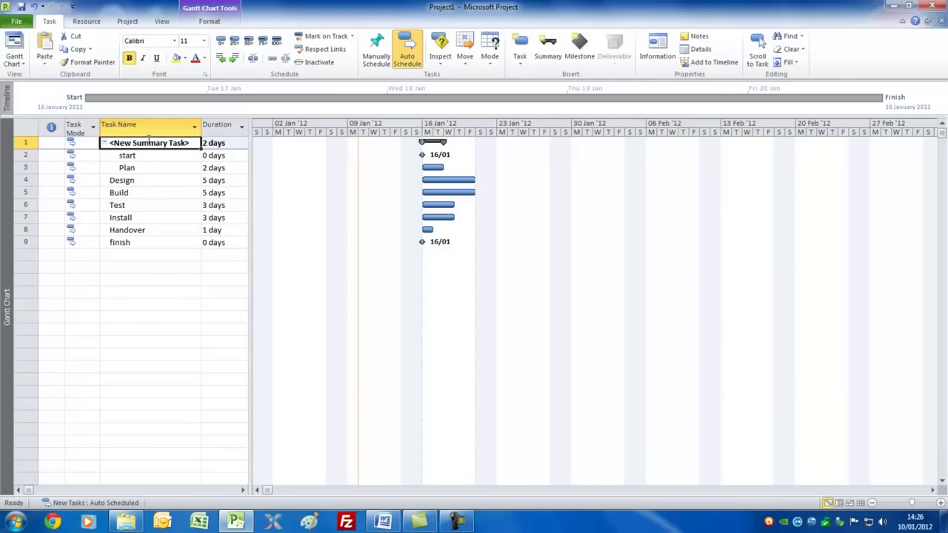
{"action": "type", "text": "Definition"}
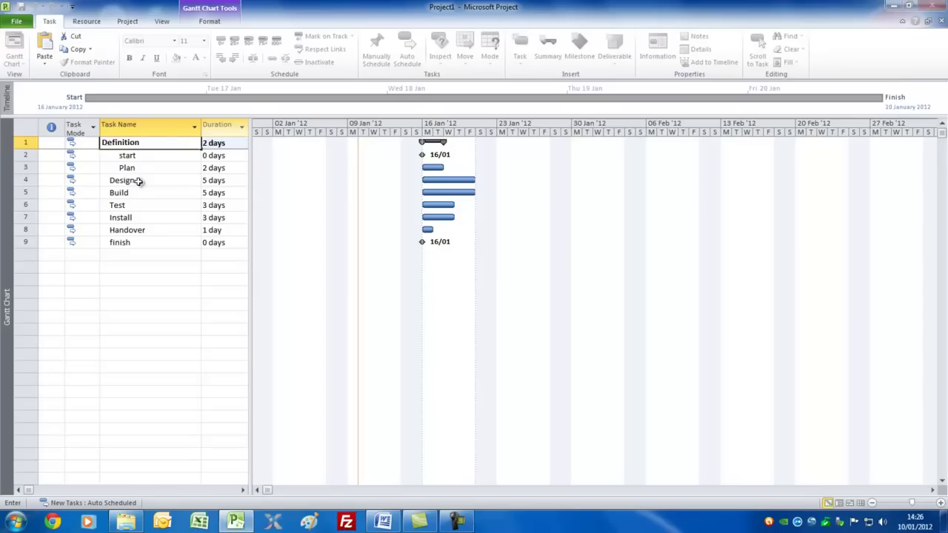
- Group the Design, Build and Test tasks under a new summary task named Execution
{"action": "left_click", "coordinate": [139, 181]}
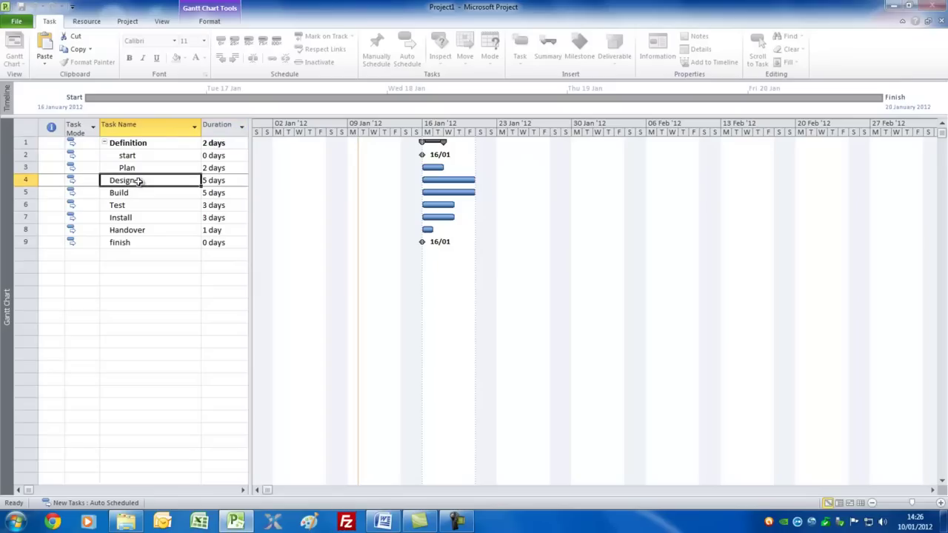
{"action": "left_click_drag", "start_coordinate": [138, 181], "coordinate": [139, 200]}
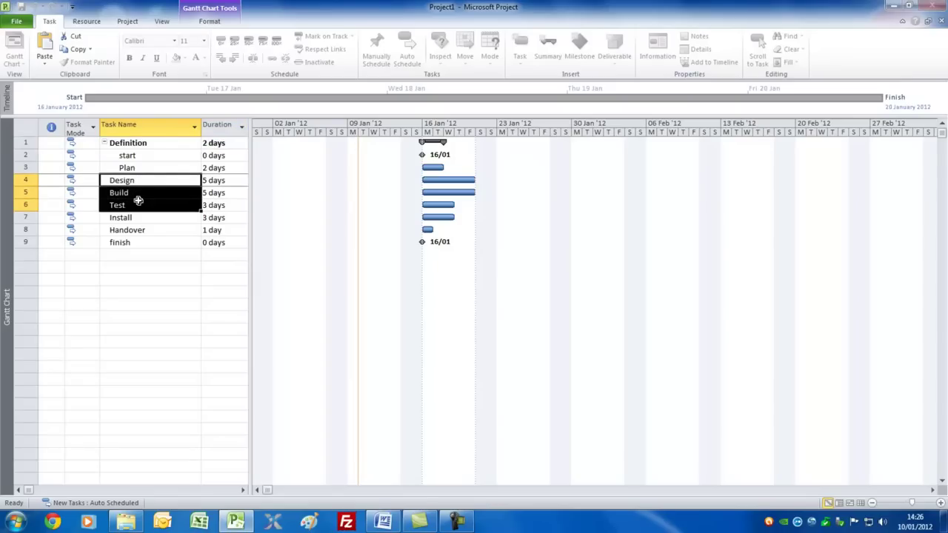
{"action": "left_click", "coordinate": [547, 49]}
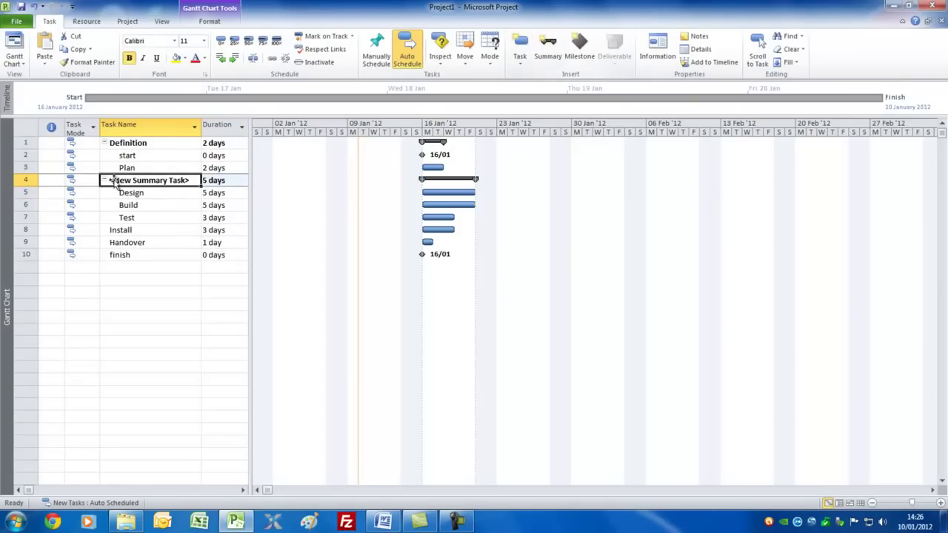
{"action": "type", "text": "Execution"}
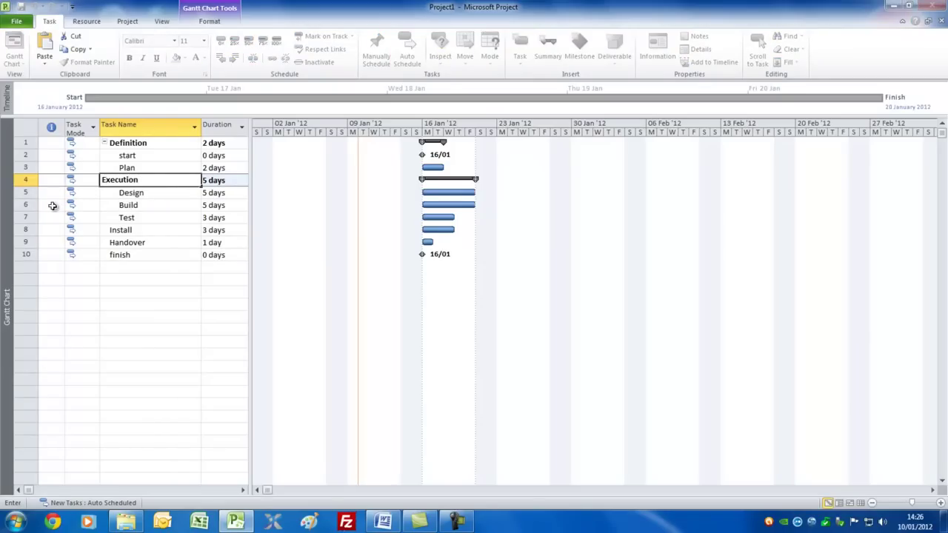
- Group the Install, Handover and finish tasks under a new summary task named Acceptance
{"action": "left_click", "coordinate": [148, 232]}
{"action": "key", "text": "alt+h"}
{"action": "key", "text": "u"}
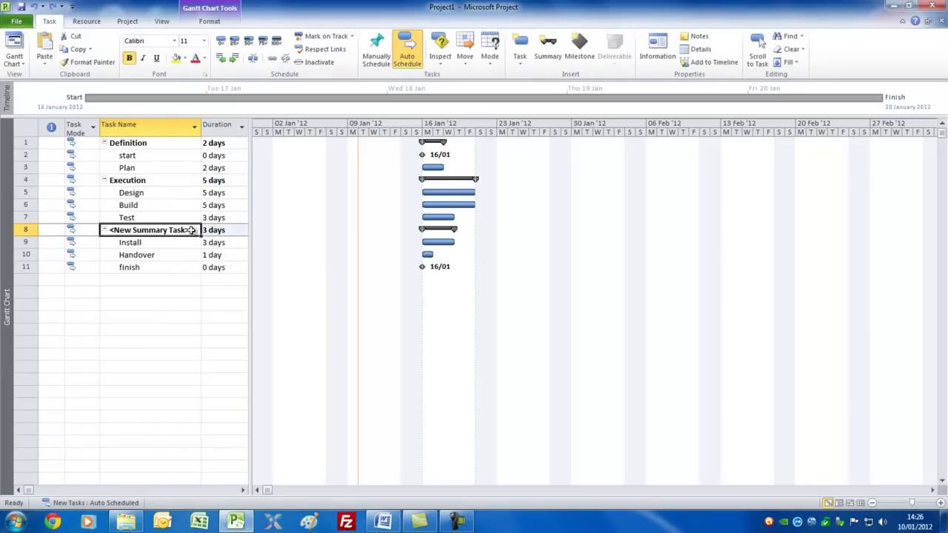
{"action": "type", "text": "Acceptance"}
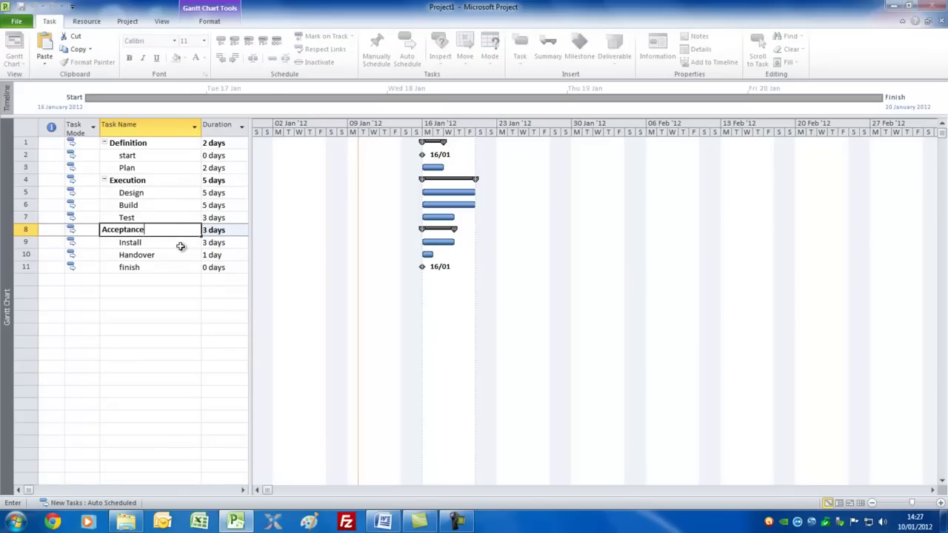
{"action": "left_click", "coordinate": [182, 246]}
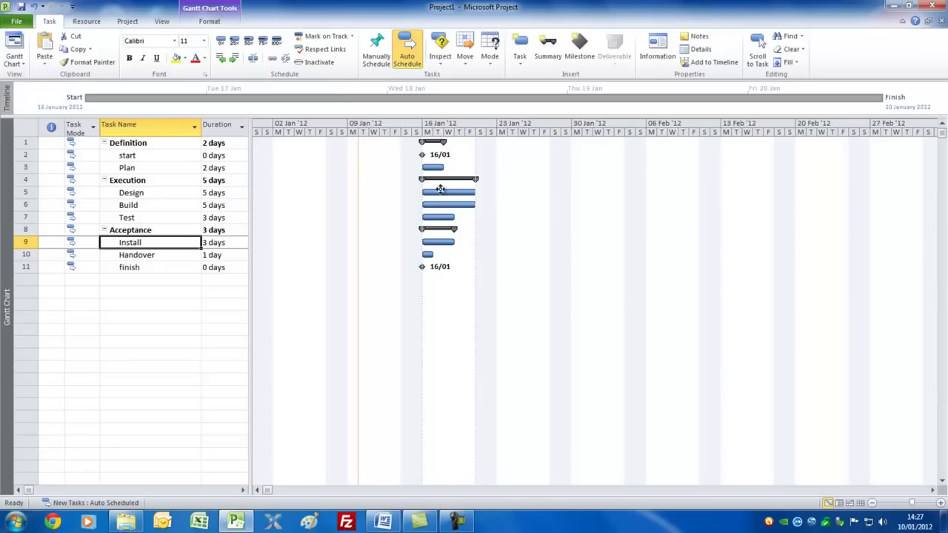
- Link the Gantt bars in sequence from Plan through Design, Build, Test, Install and Handover to the finish milestone
{"action": "left_click_drag", "start_coordinate": [434, 168], "coordinate": [463, 209]}
{"action": "left_click_drag", "start_coordinate": [536, 206], "coordinate": [451, 222]}
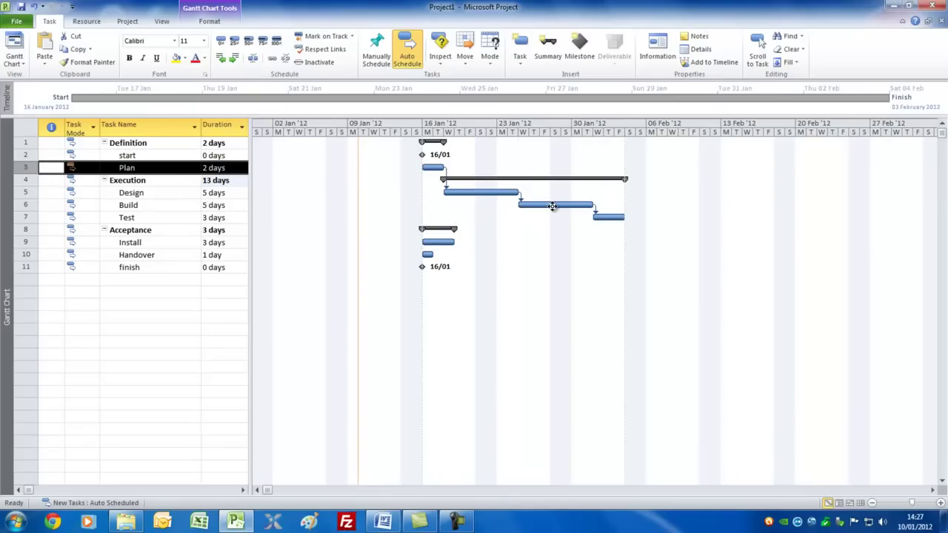
{"action": "left_click_drag", "start_coordinate": [616, 217], "coordinate": [445, 243]}
{"action": "left_click_drag", "start_coordinate": [662, 241], "coordinate": [428, 254]}
{"action": "left_click_drag", "start_coordinate": [683, 254], "coordinate": [421, 266]}
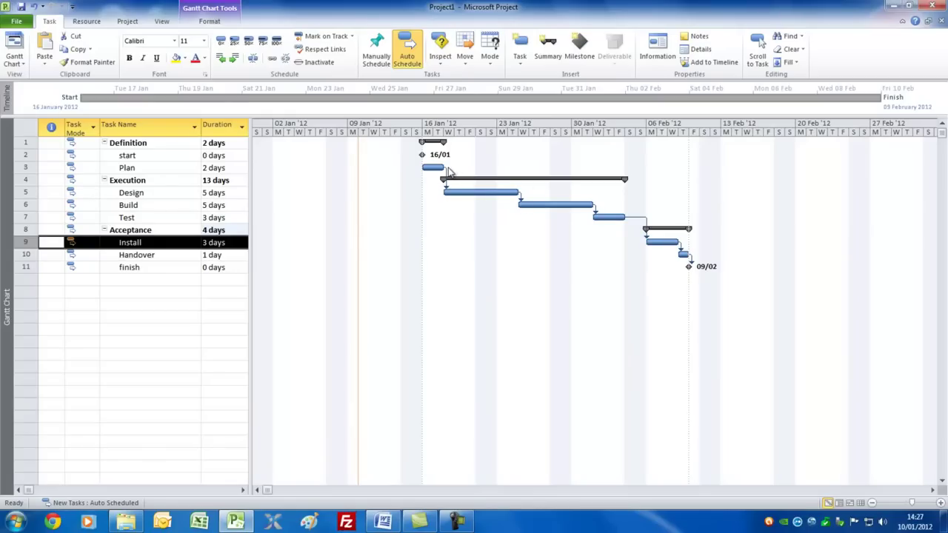
- Check the available dependency types for the link between Plan and Design without changing it
{"action": "mouse_move", "coordinate": [446, 176]}
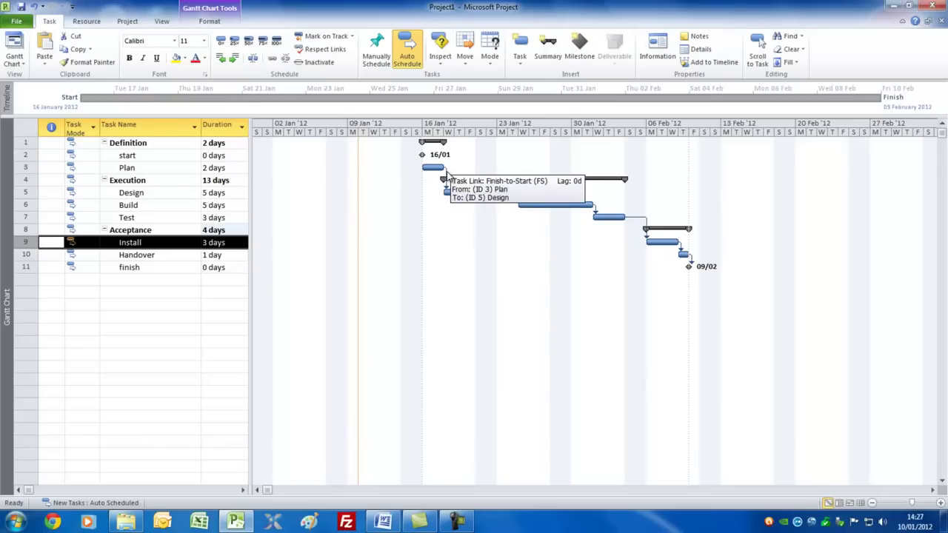
{"action": "double_click", "coordinate": [446, 175]}
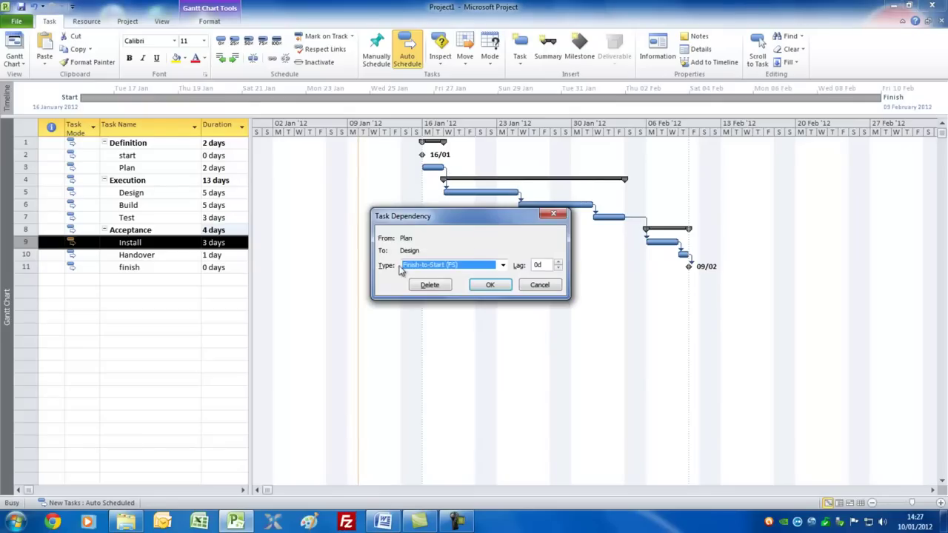
{"action": "left_click", "coordinate": [502, 265]}
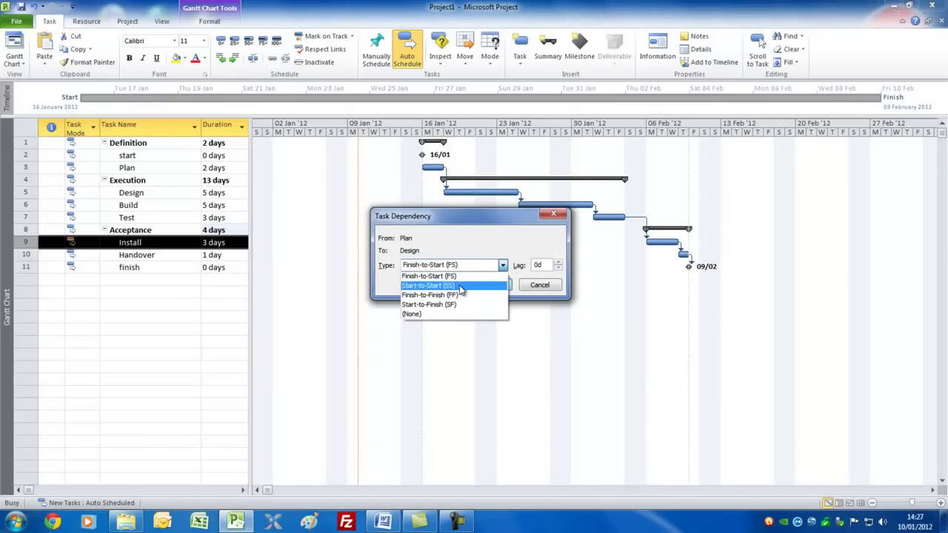
{"action": "key", "text": "Escape"}
{"action": "key", "text": "Escape"}
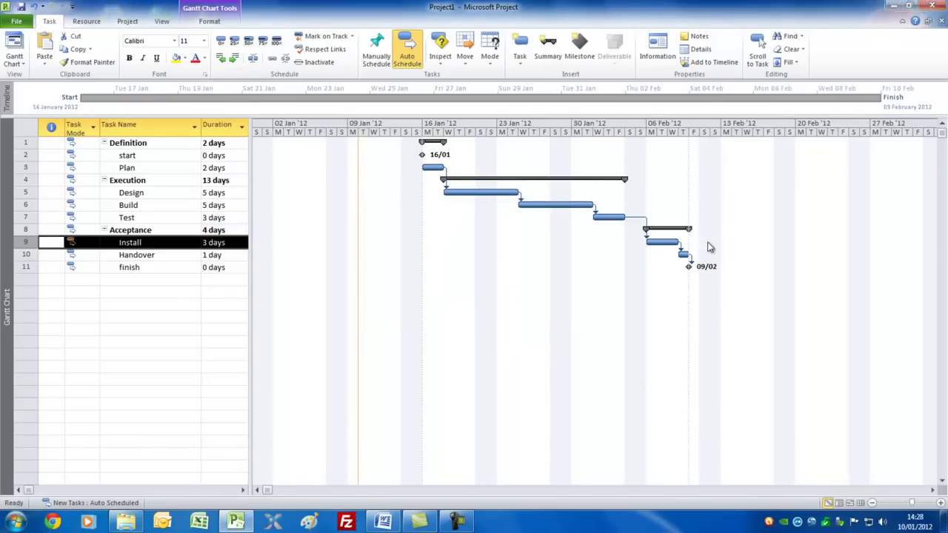
- Set the lag of the Build-to-Test link to -2 days
{"action": "double_click", "coordinate": [596, 213]}
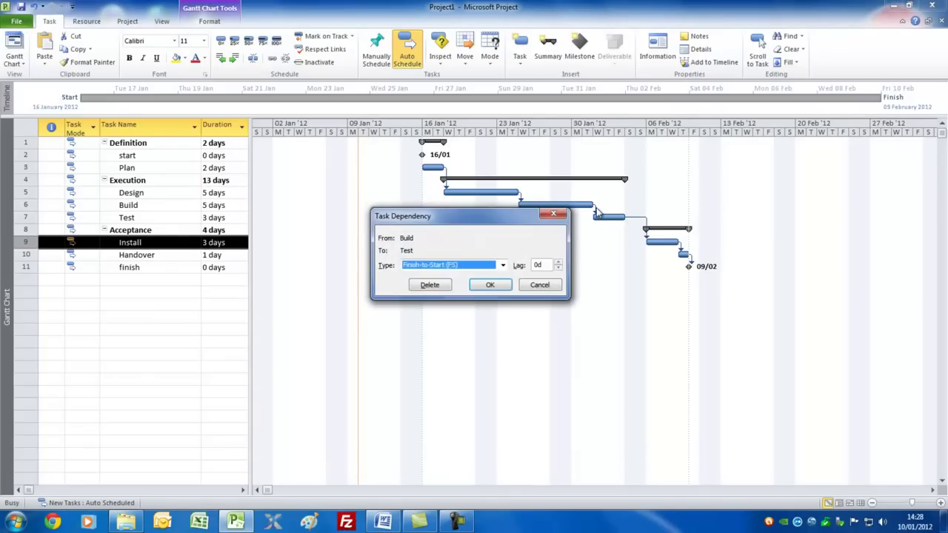
{"action": "left_click", "coordinate": [558, 269]}
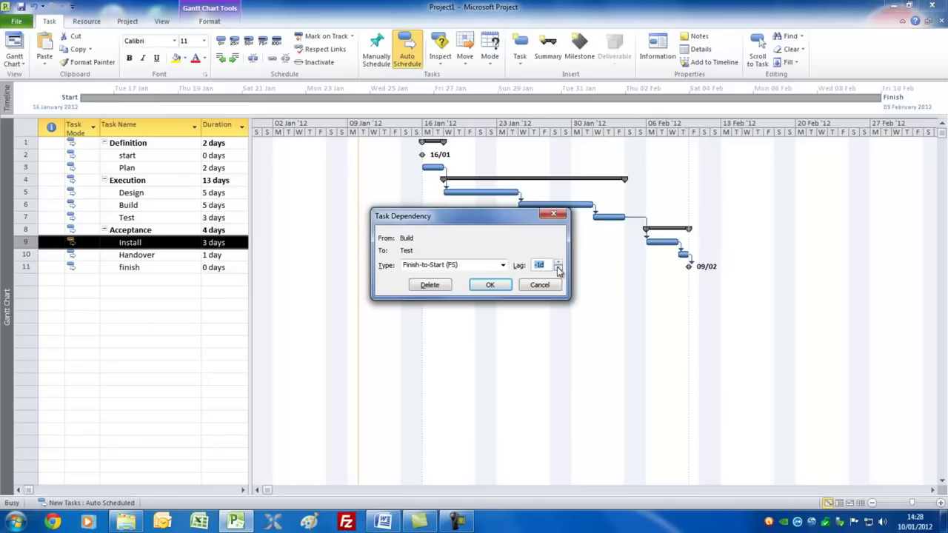
{"action": "left_click", "coordinate": [488, 287]}
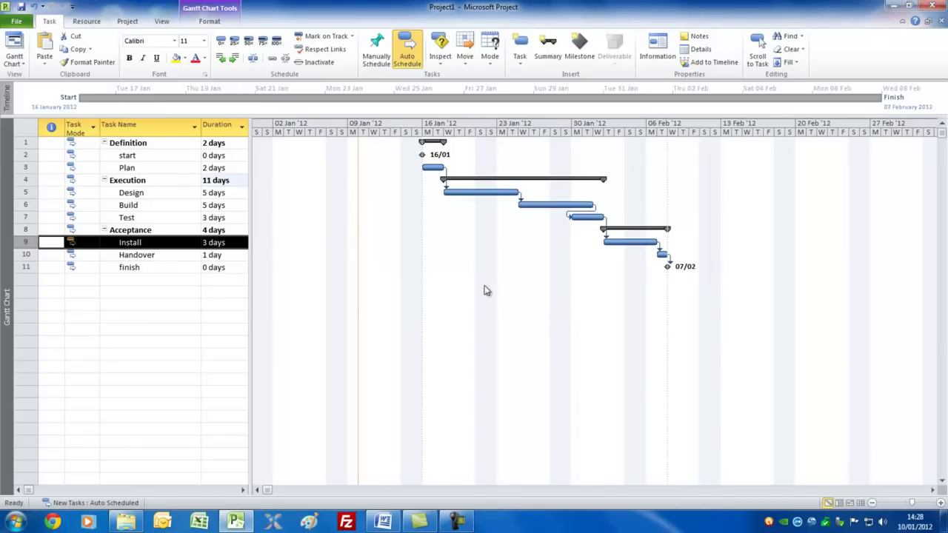
- Delete the Test-to-Install link and link the Build bar to the Install bar instead
{"action": "double_click", "coordinate": [606, 222]}
{"action": "left_click", "coordinate": [430, 285]}
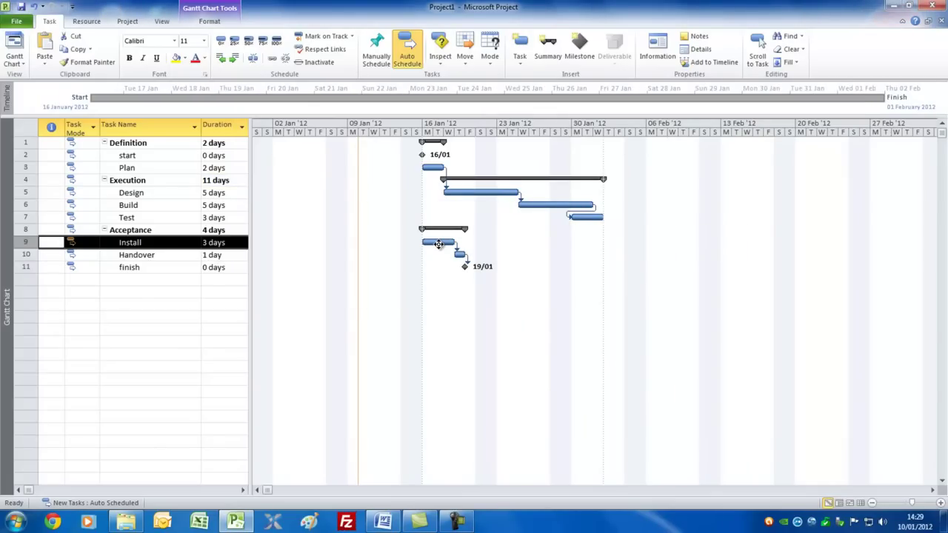
{"action": "left_click_drag", "start_coordinate": [570, 205], "coordinate": [448, 241]}
- Set the lag of the Build-to-Install link to -2 days and link the Test bar to the Handover bar
{"action": "double_click", "coordinate": [595, 224]}
{"action": "left_click", "coordinate": [558, 268]}
{"action": "left_click", "coordinate": [559, 268]}
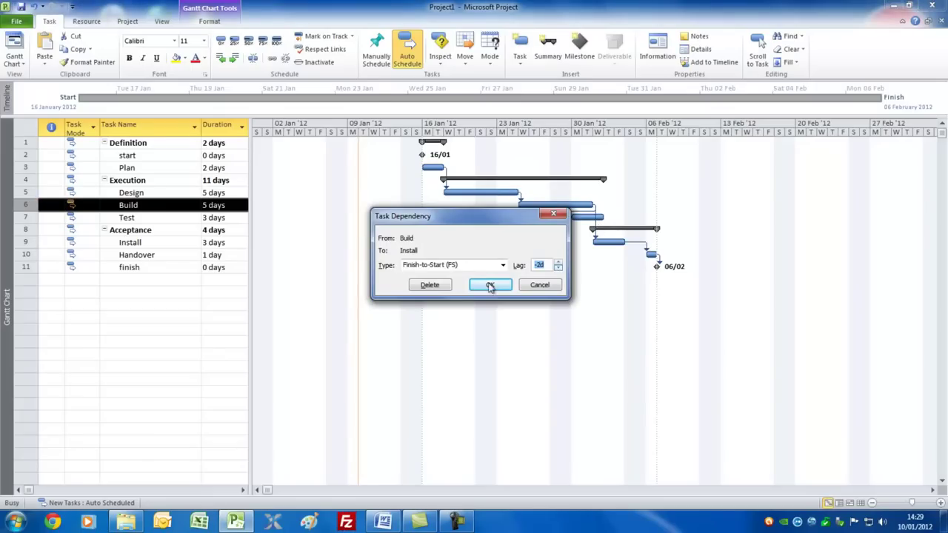
{"action": "left_click", "coordinate": [491, 287]}
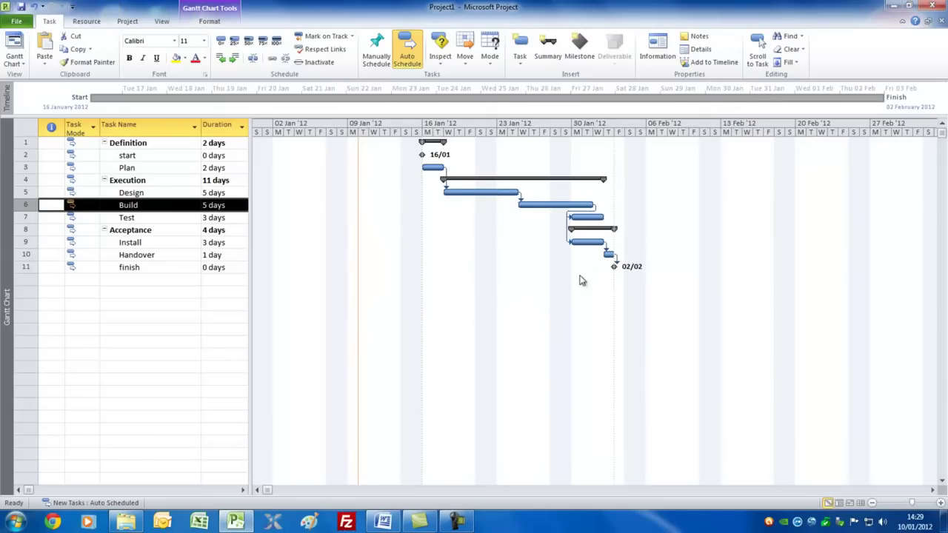
{"action": "left_click_drag", "start_coordinate": [591, 217], "coordinate": [608, 253]}
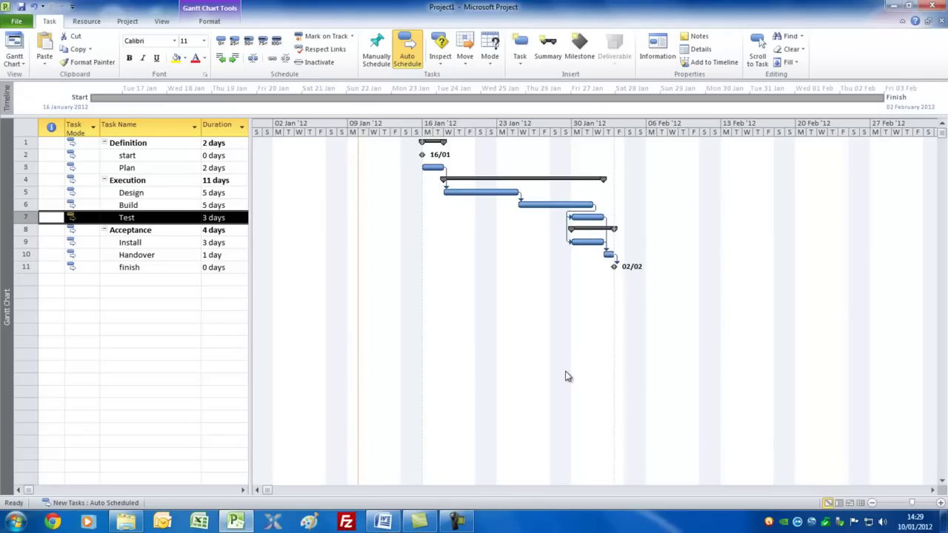
- Set the Build task's constraint to Start No Earlier Than 26 January 2012
{"action": "left_click", "coordinate": [145, 207]}
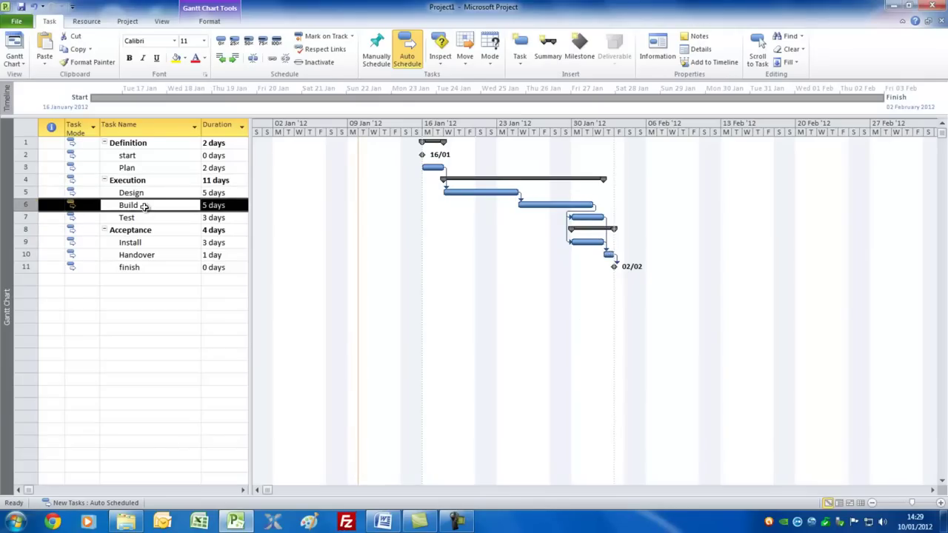
{"action": "double_click", "coordinate": [144, 207]}
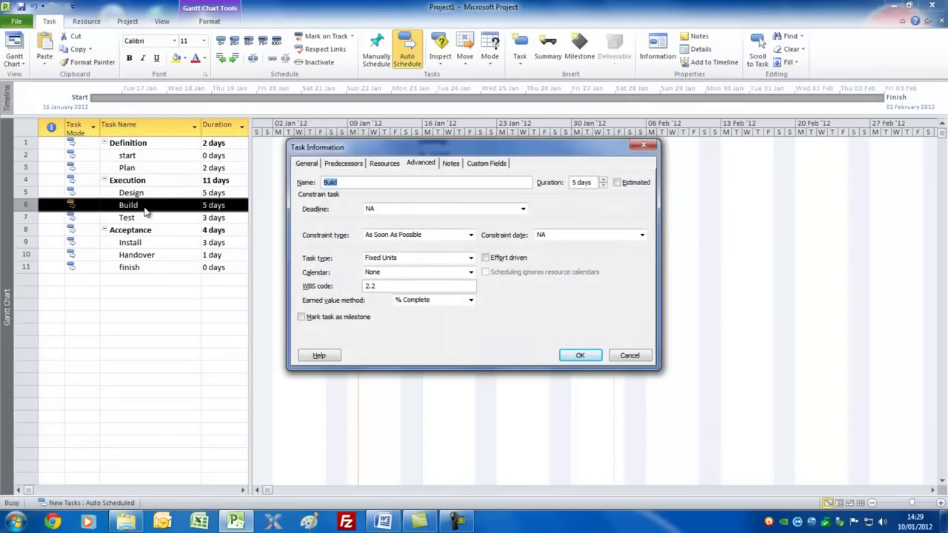
{"action": "left_click_drag", "start_coordinate": [430, 150], "coordinate": [444, 250]}
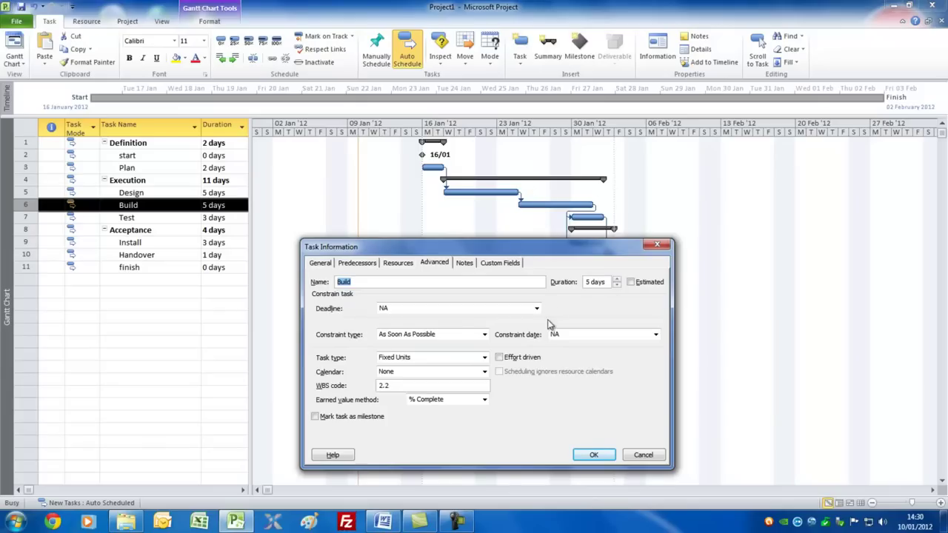
{"action": "left_click", "coordinate": [484, 334]}
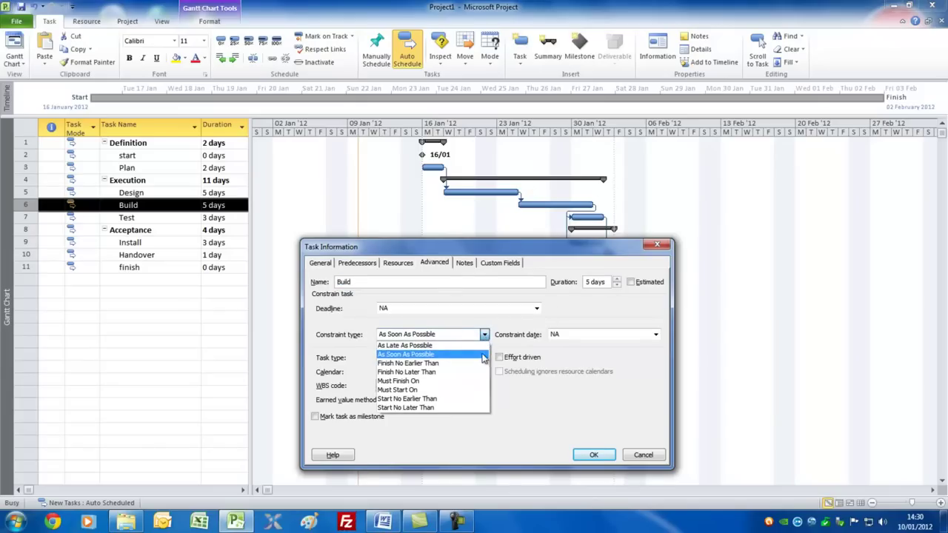
{"action": "left_click", "coordinate": [467, 398]}
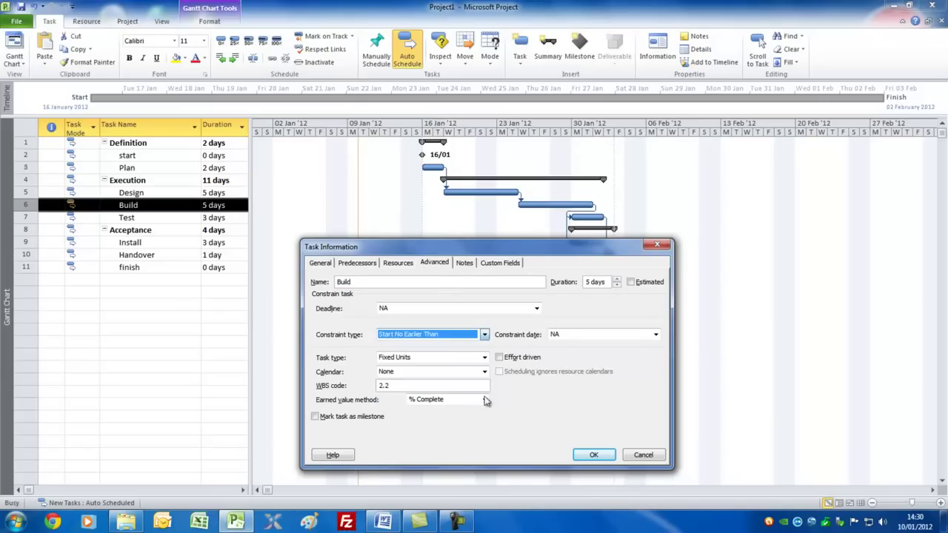
{"action": "left_click", "coordinate": [655, 334]}
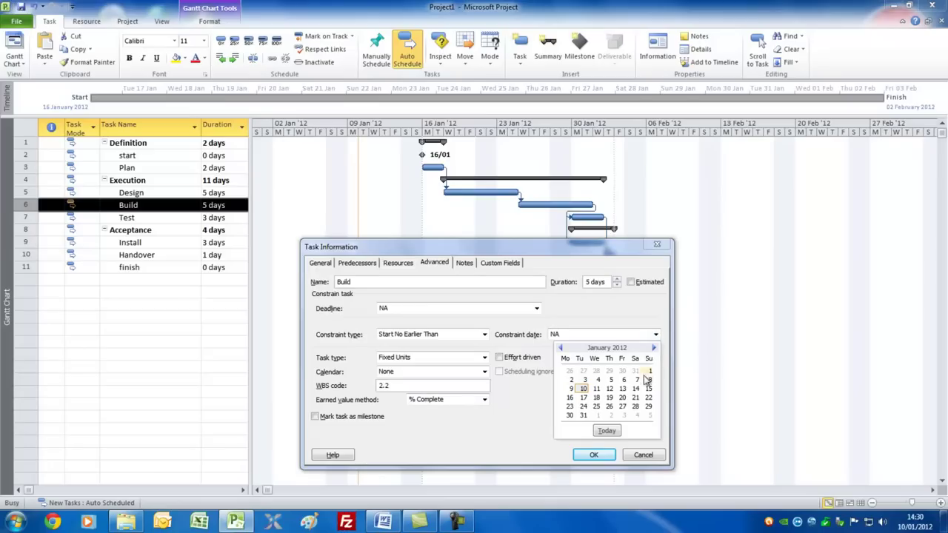
{"action": "left_click", "coordinate": [609, 406]}
{"action": "left_click", "coordinate": [593, 454]}
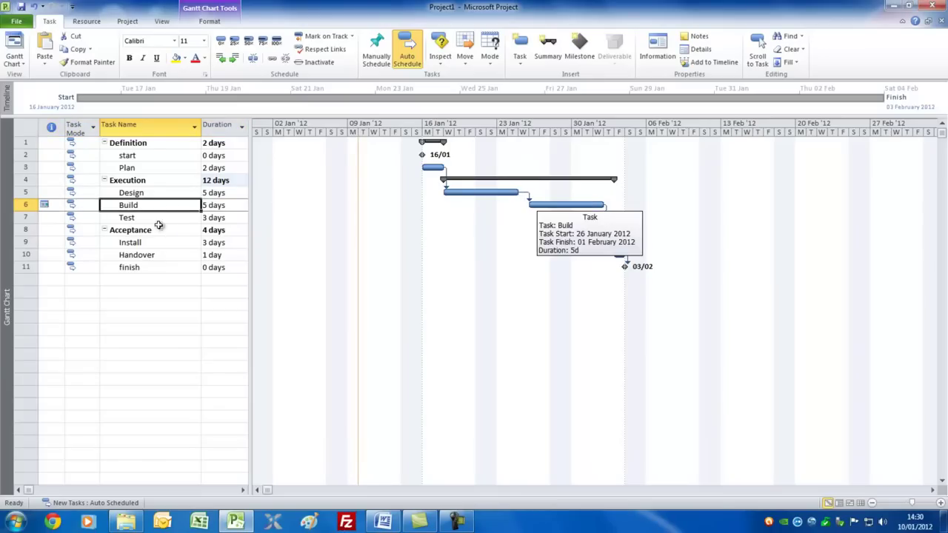
{"action": "mouse_move", "coordinate": [46, 204]}
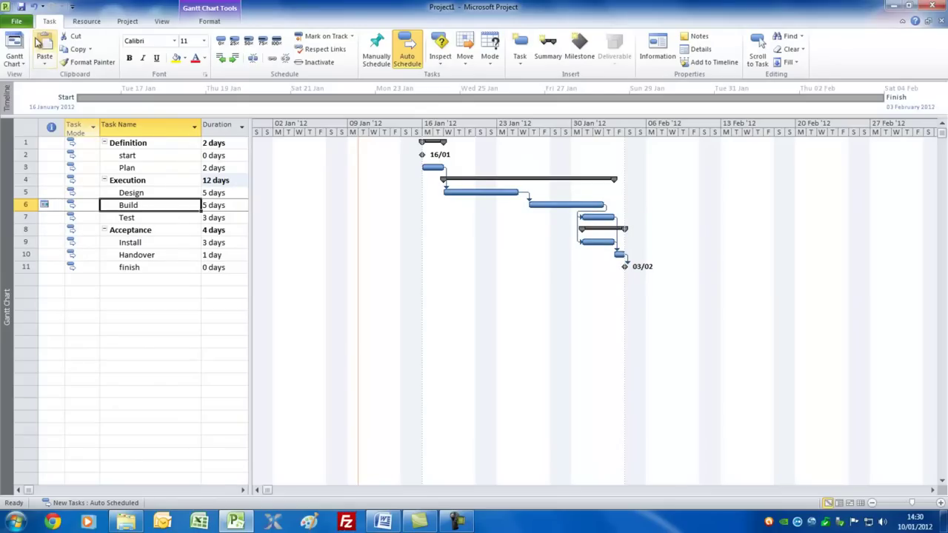
- Switch to the Resource Sheet view and select the first empty resource name cell
{"action": "left_click", "coordinate": [24, 64]}
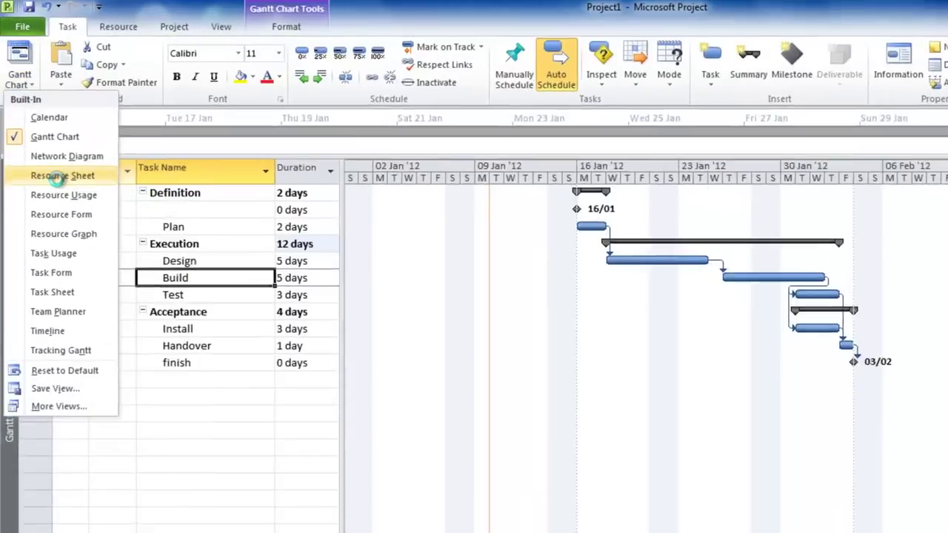
{"action": "left_click", "coordinate": [59, 175]}
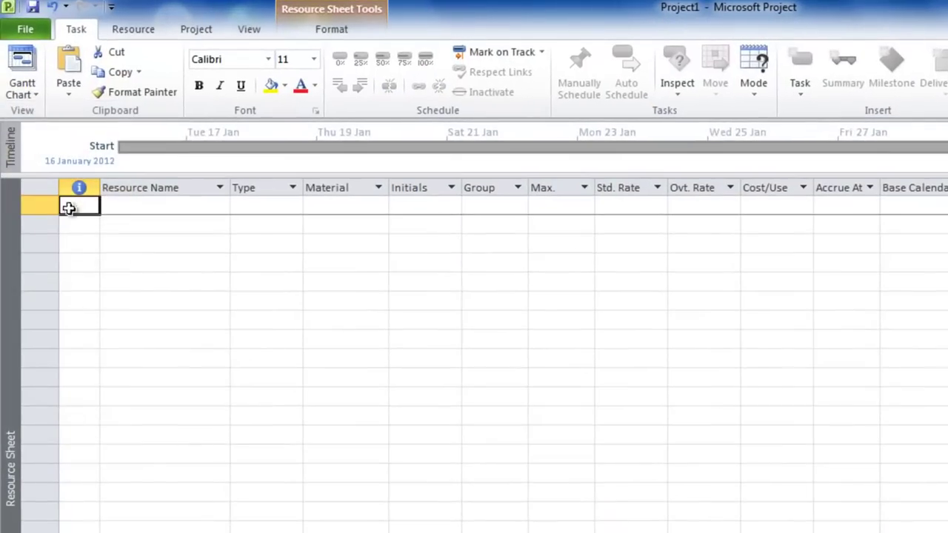
{"action": "left_click", "coordinate": [155, 207]}
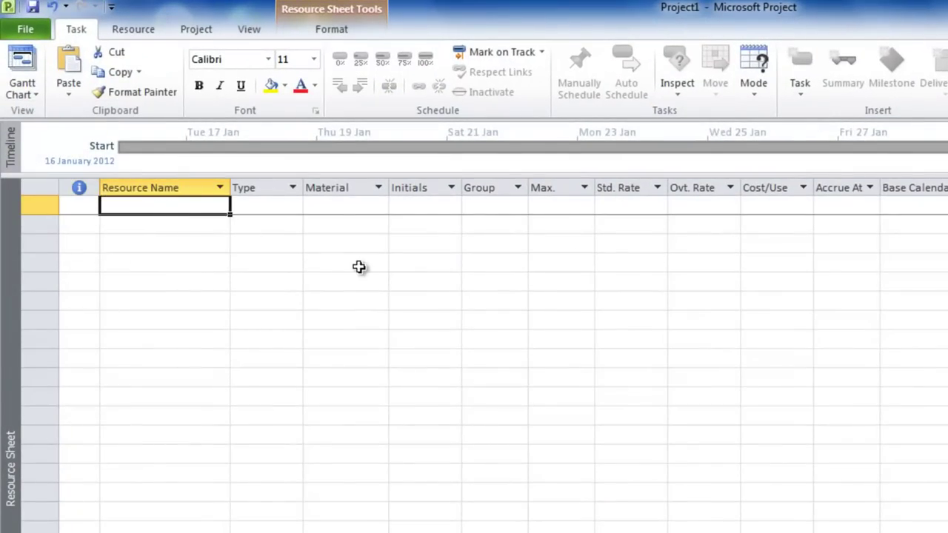
- Enter the first names of four people as work resources in the first four rows of the resource sheet
{"action": "type", "text": "dave"}
{"action": "key", "text": "Return"}
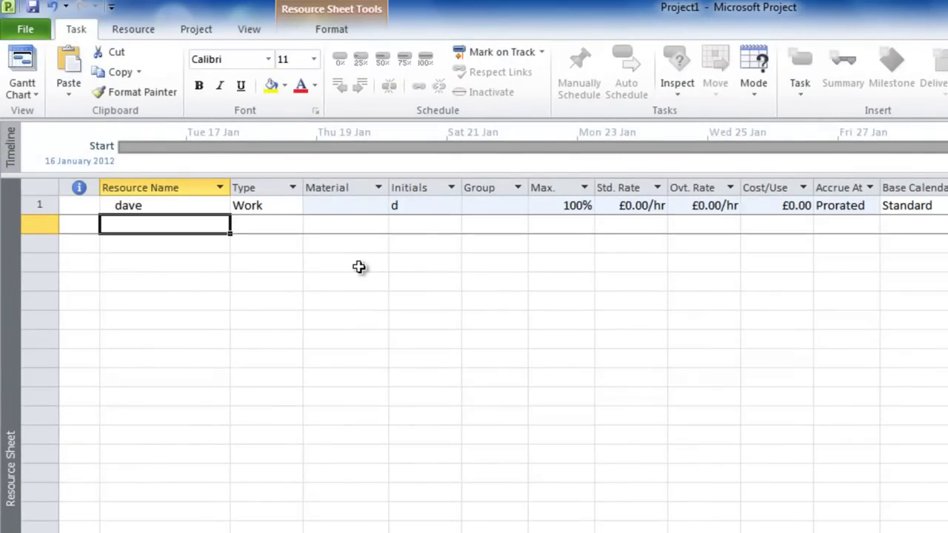
{"action": "type", "text": "tom"}
{"action": "key", "text": "Return"}
{"action": "type", "text": "dick"}
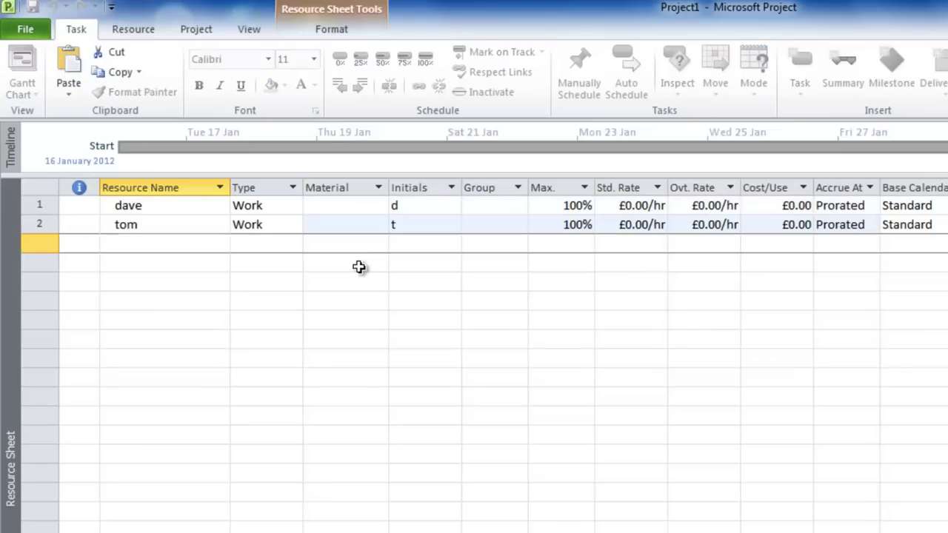
{"action": "key", "text": "Return"}
{"action": "type", "text": "harry"}
{"action": "key", "text": "Return"}
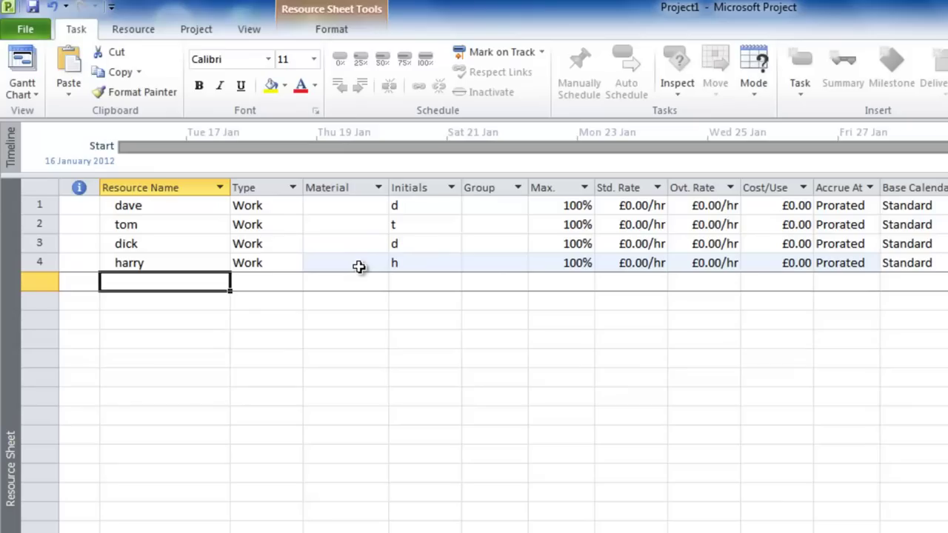
- Add a resource named cable in row 5 and set its type to Material
{"action": "type", "text": "cable"}
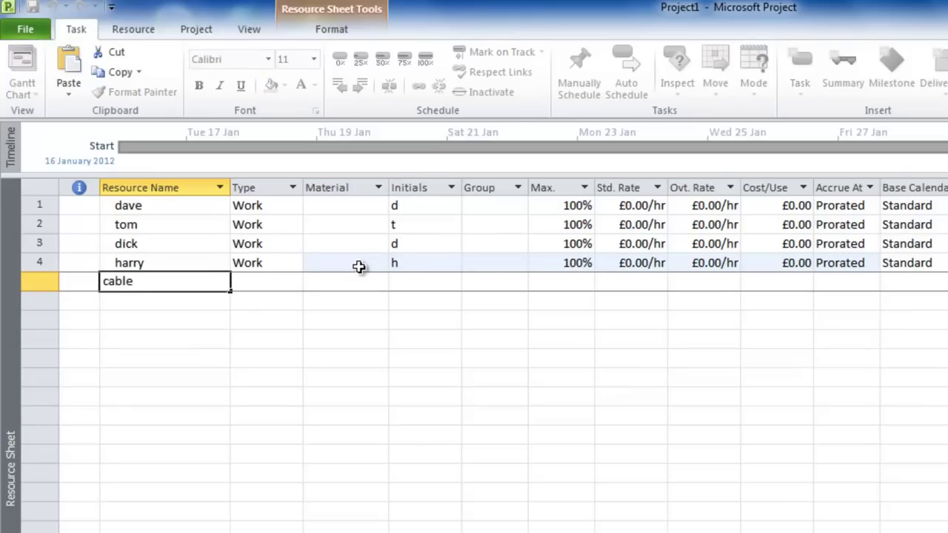
{"action": "key", "text": "Tab"}
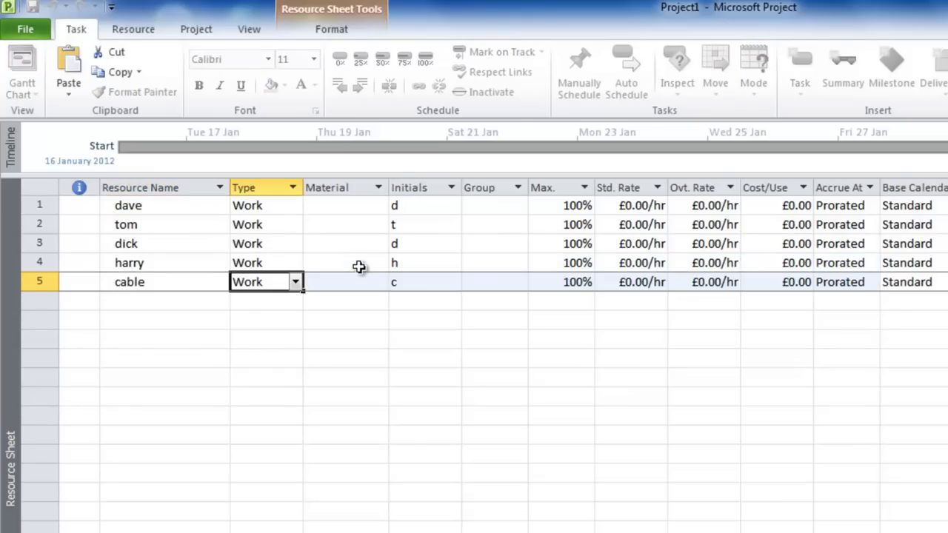
{"action": "left_click", "coordinate": [296, 282]}
{"action": "left_click", "coordinate": [267, 312]}
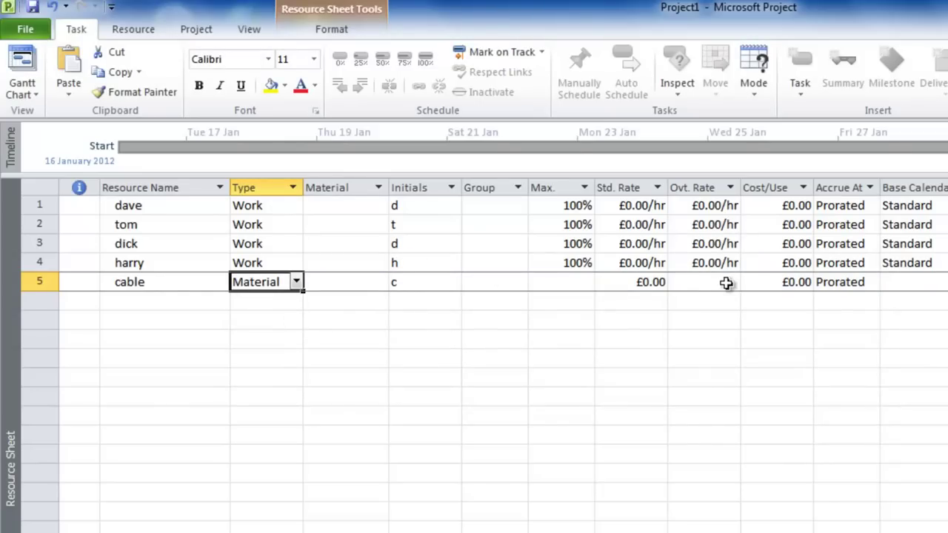
- Set the cable resource's cost per use to £350 and its material label to drum
{"action": "left_click", "coordinate": [790, 282]}
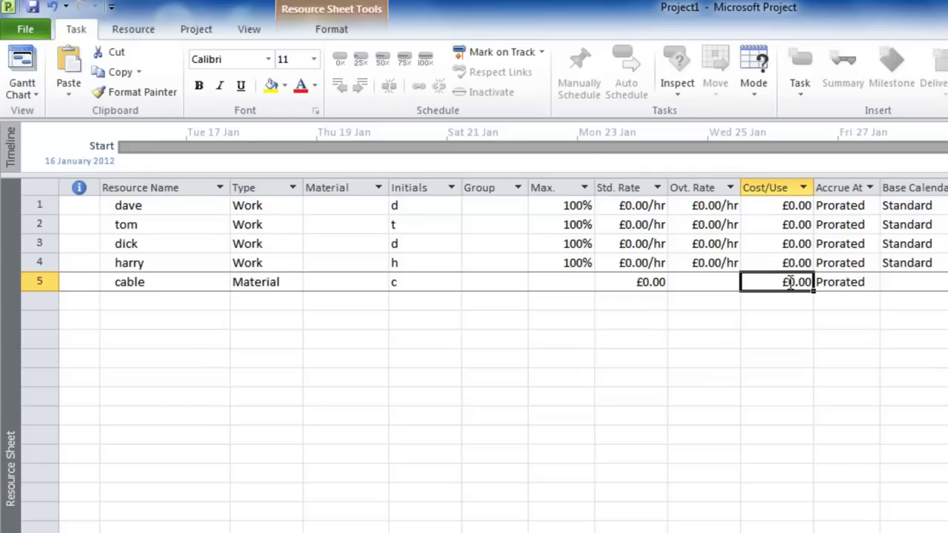
{"action": "type", "text": "350"}
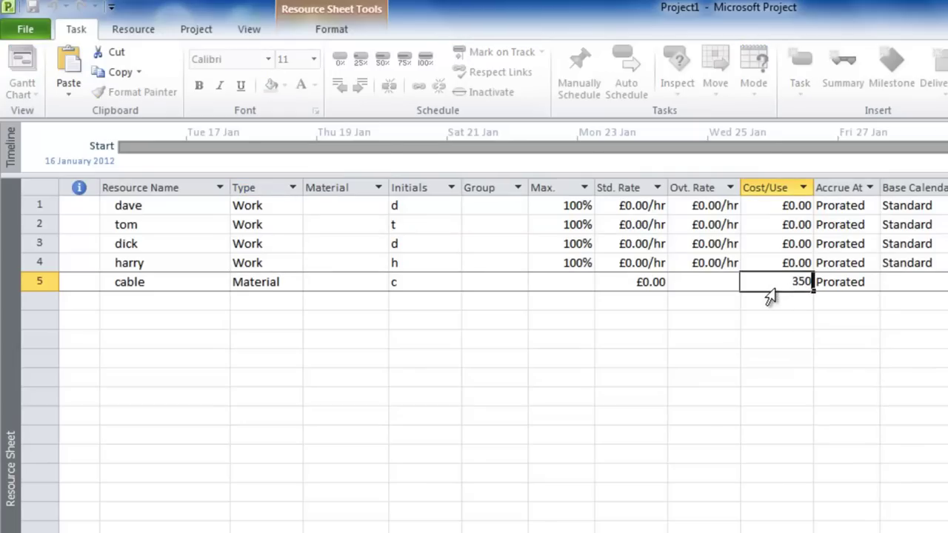
{"action": "left_click", "coordinate": [710, 285]}
{"action": "left_click", "coordinate": [374, 282]}
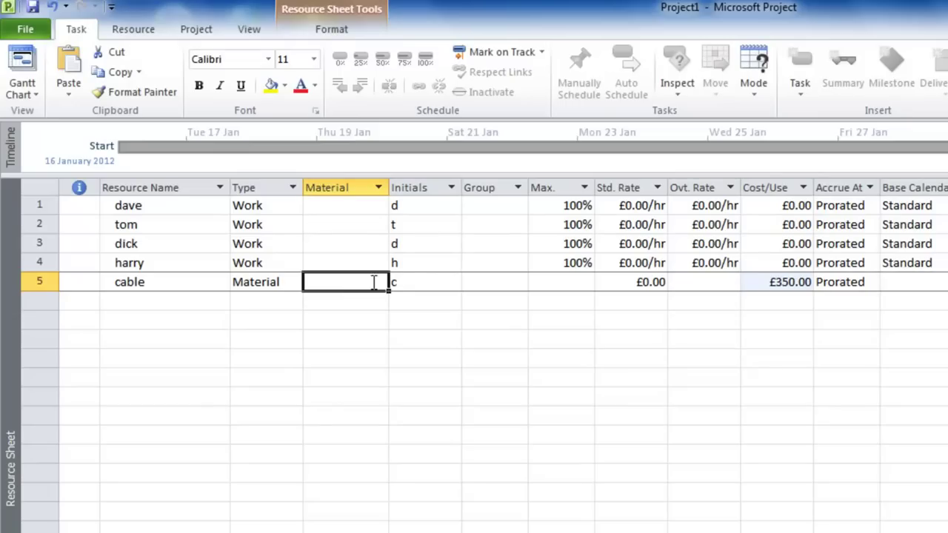
{"action": "type", "text": "drum"}
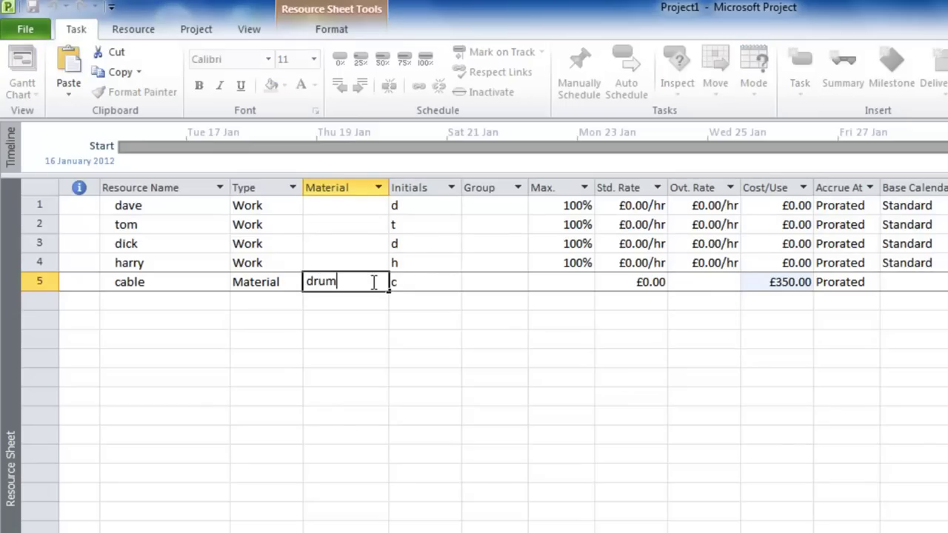
{"action": "left_click", "coordinate": [283, 282]}
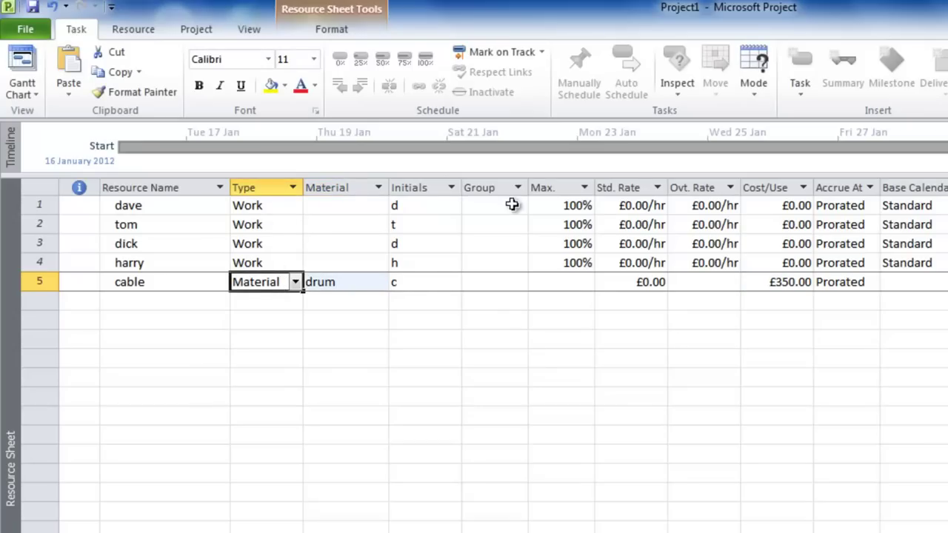
- Set the standard rate to £50/hr for the person in row 1 and £100/hr for the people in rows 2 to 4
{"action": "left_click", "coordinate": [646, 206]}
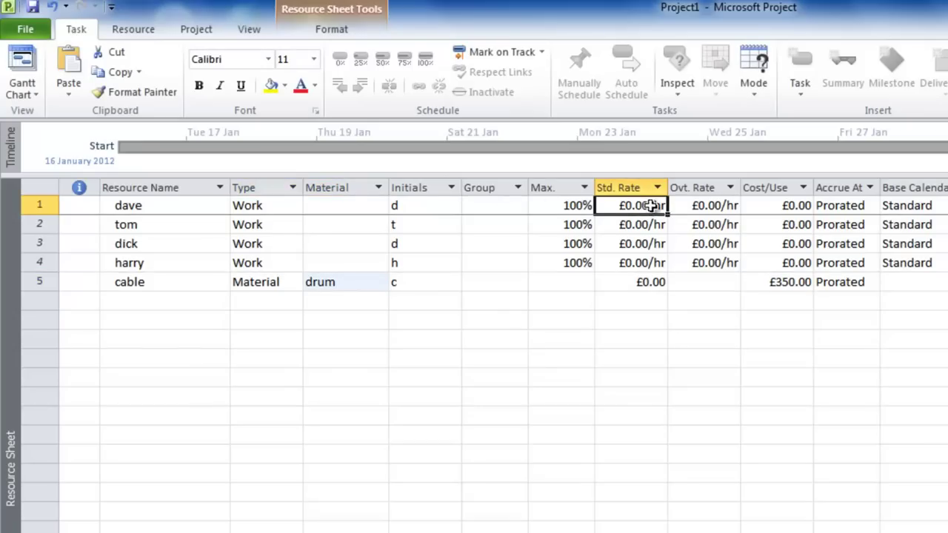
{"action": "type", "text": "50"}
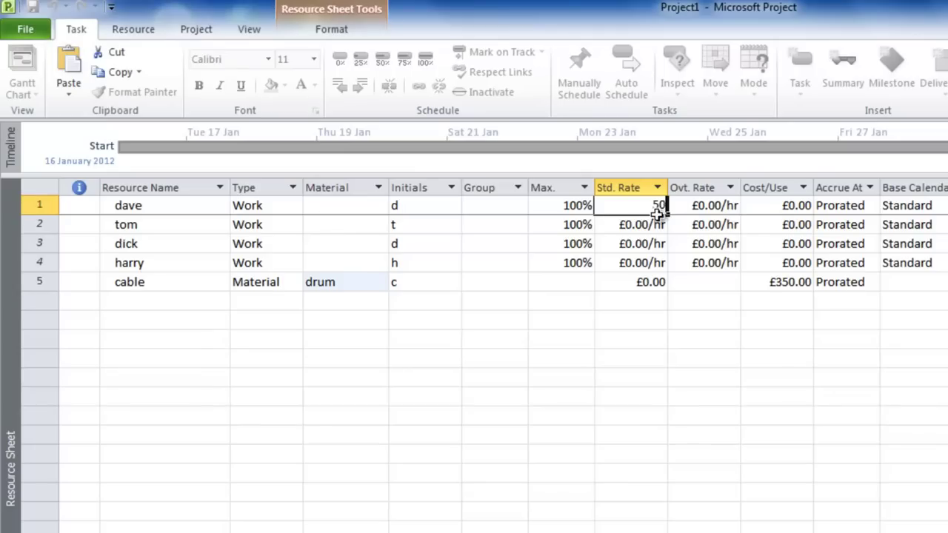
{"action": "left_click", "coordinate": [655, 224]}
{"action": "type", "text": "10"}
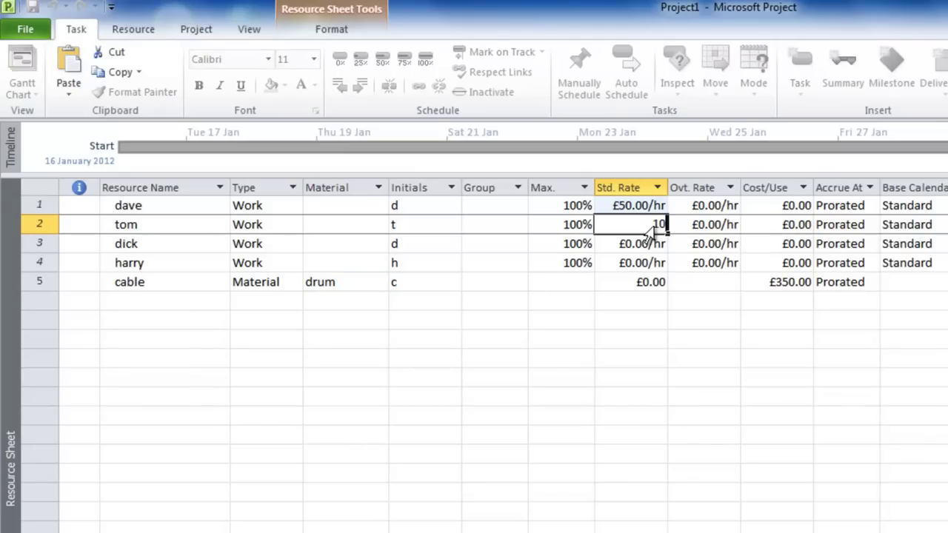
{"action": "type", "text": "0"}
{"action": "left_click_drag", "start_coordinate": [656, 232], "coordinate": [645, 256]}
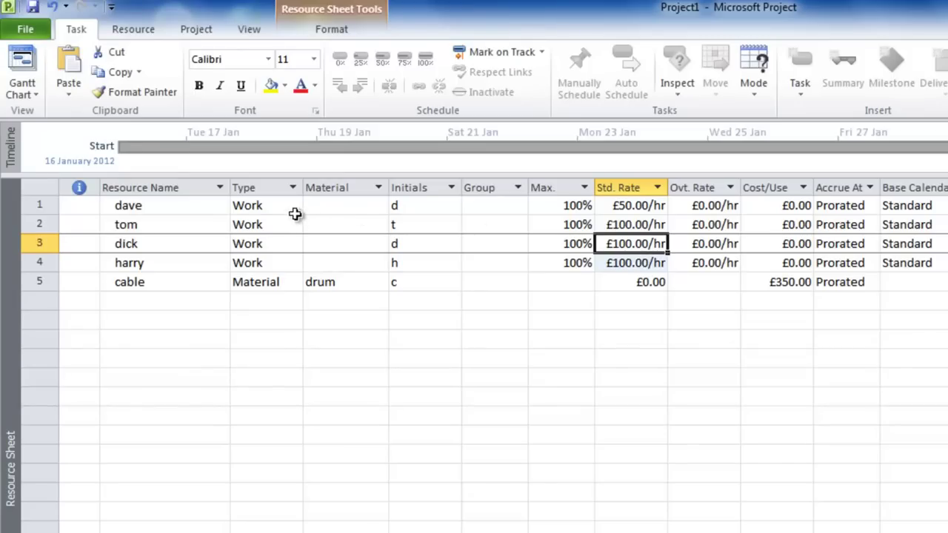
- Return to the Gantt Chart view and open Assign Resources, placing the dialog beside the task bars
{"action": "left_click", "coordinate": [22, 64]}
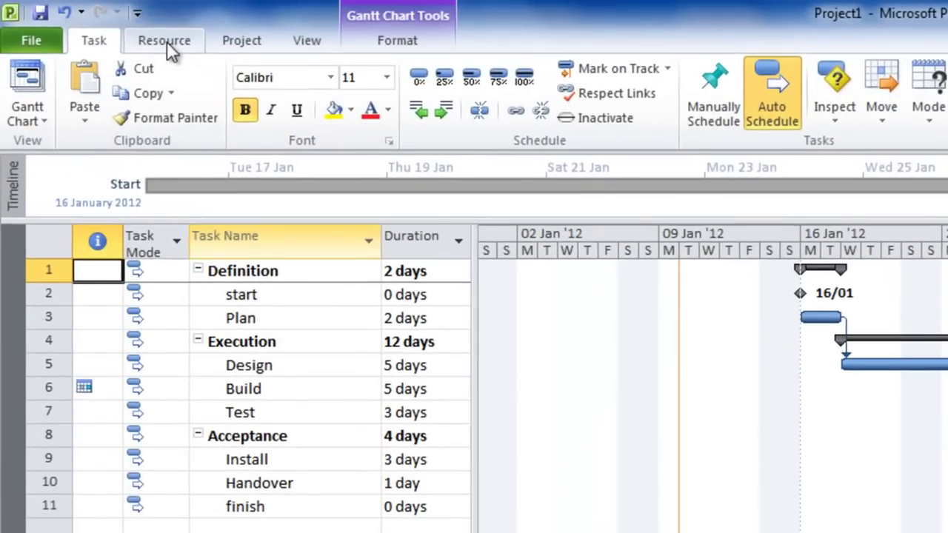
{"action": "left_click", "coordinate": [87, 22]}
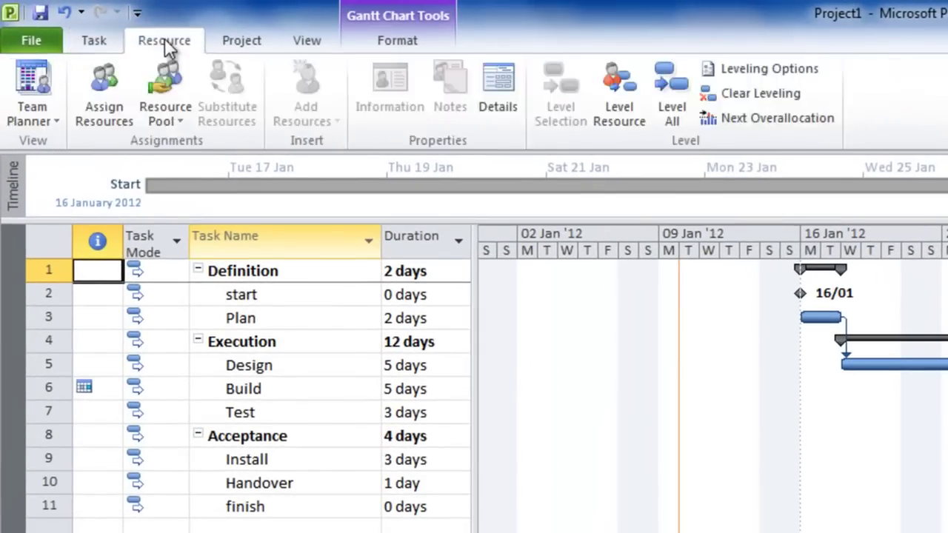
{"action": "left_click", "coordinate": [108, 84]}
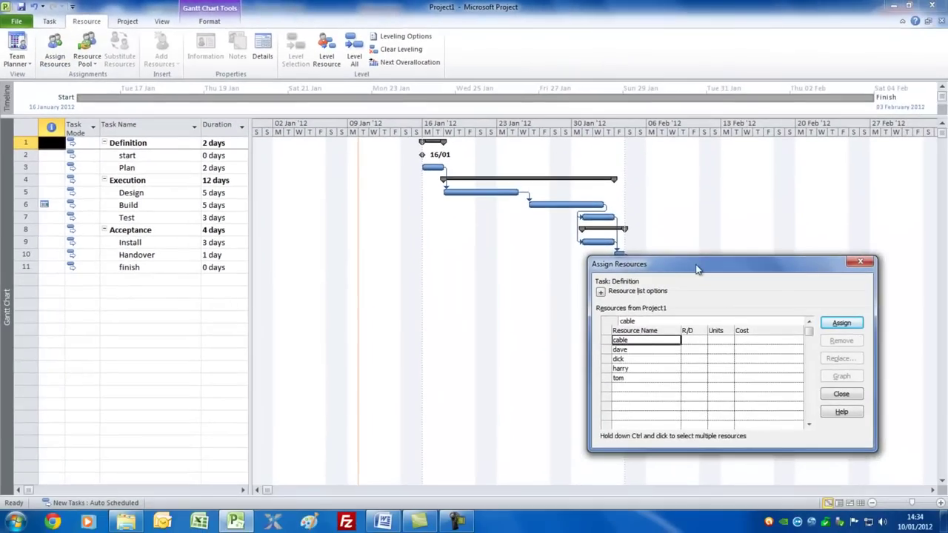
{"action": "left_click_drag", "start_coordinate": [730, 280], "coordinate": [790, 143]}
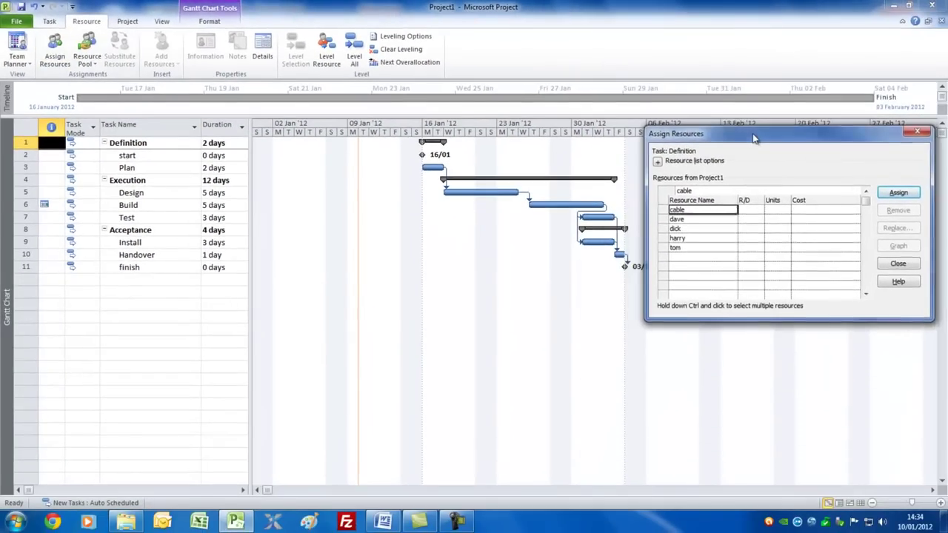
- Assign the £50/hr person to the Plan task
{"action": "left_click", "coordinate": [145, 168]}
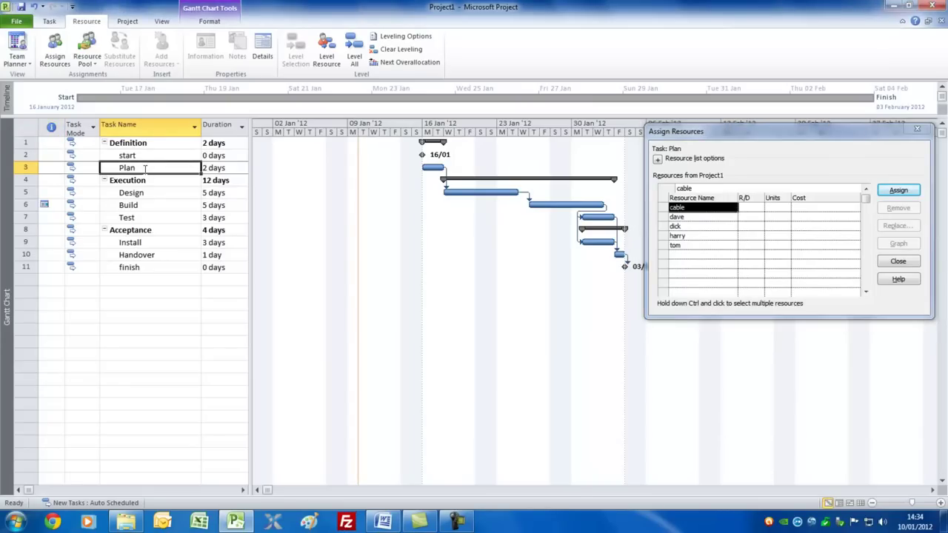
{"action": "left_click", "coordinate": [690, 217]}
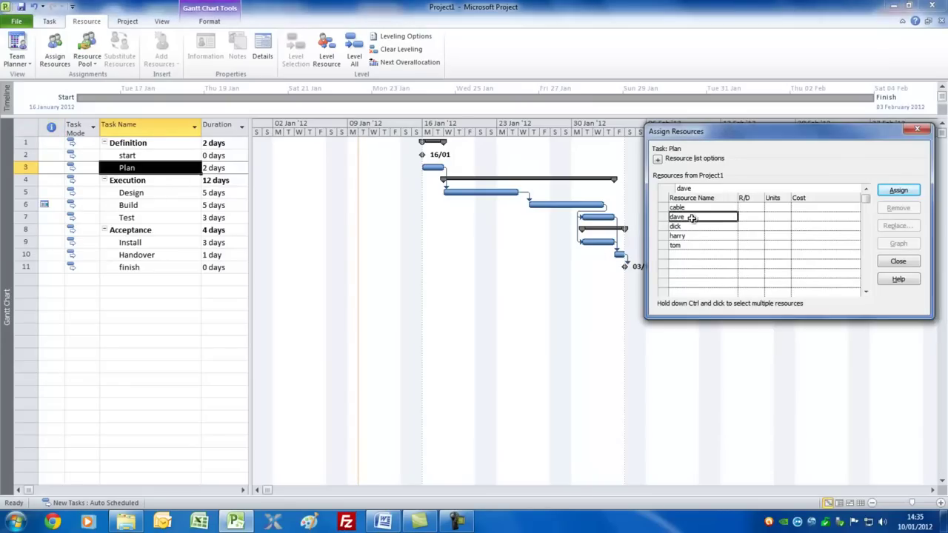
{"action": "left_click", "coordinate": [898, 191]}
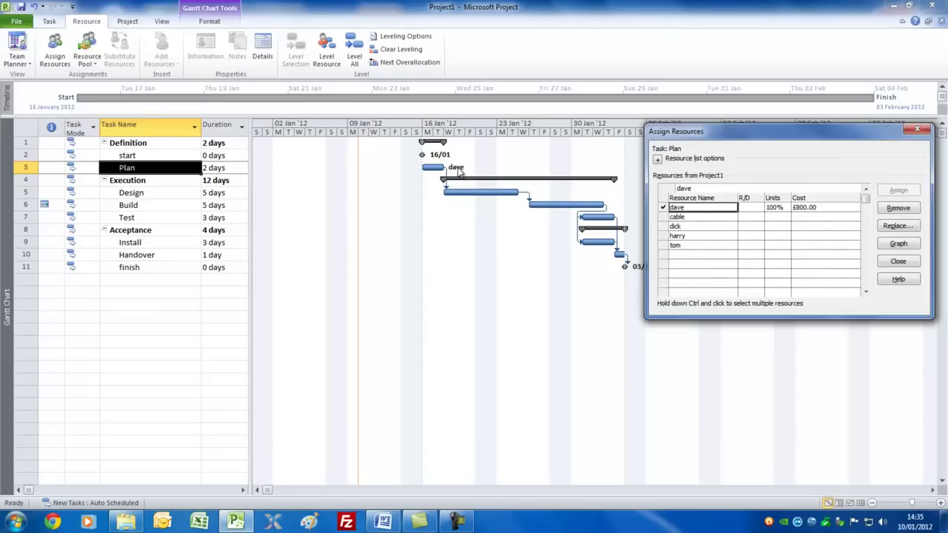
- Assign the two people from resource sheet rows 3 and 4 to the Design task
{"action": "left_click", "coordinate": [152, 194]}
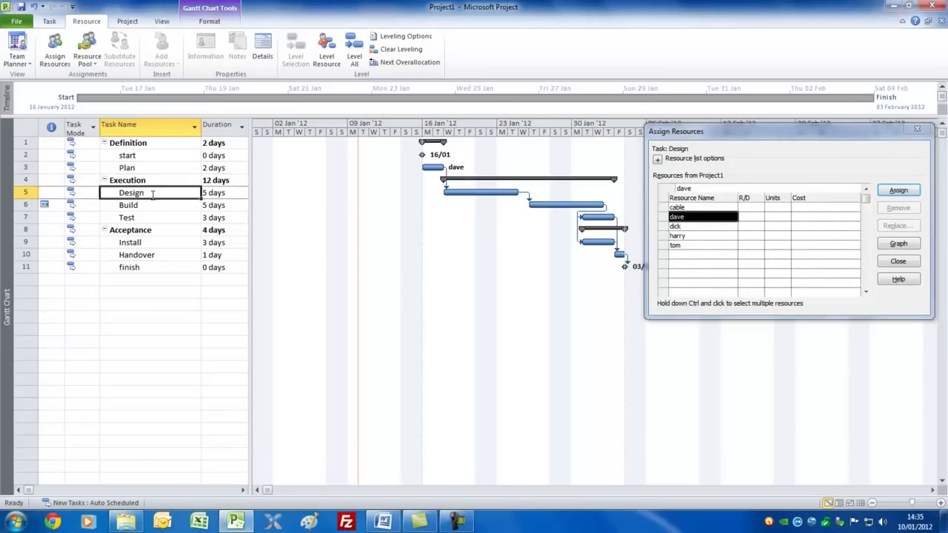
{"action": "left_click", "coordinate": [719, 228]}
{"action": "left_click", "coordinate": [711, 235], "text": "ctrl"}
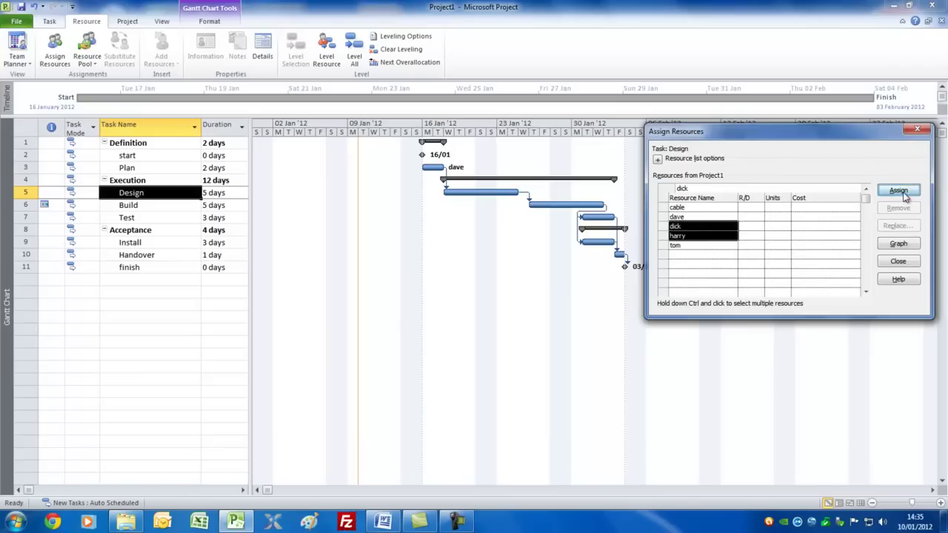
{"action": "left_click", "coordinate": [899, 190]}
- Assign the two Design people and cable to the Build task, setting the cable units to 3 drum
{"action": "left_click", "coordinate": [175, 206]}
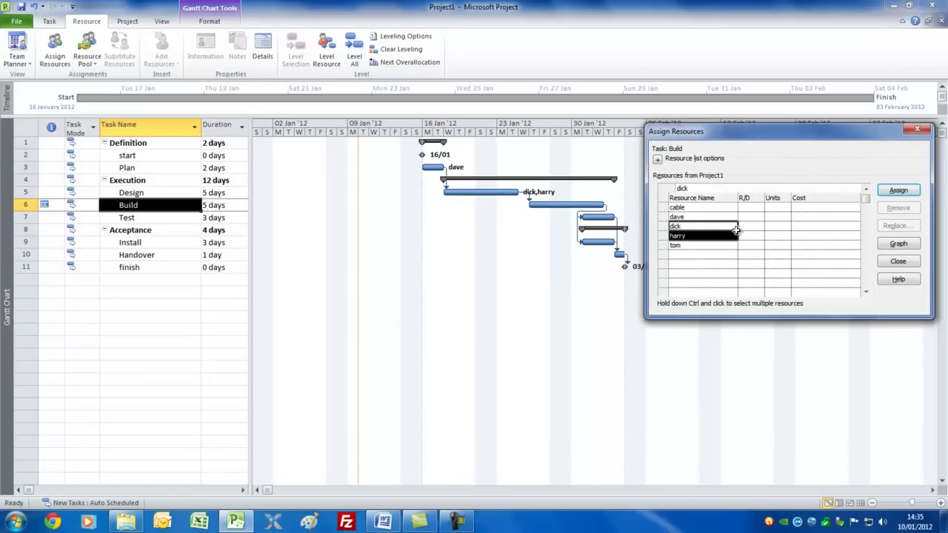
{"action": "left_click", "coordinate": [703, 207], "text": "ctrl"}
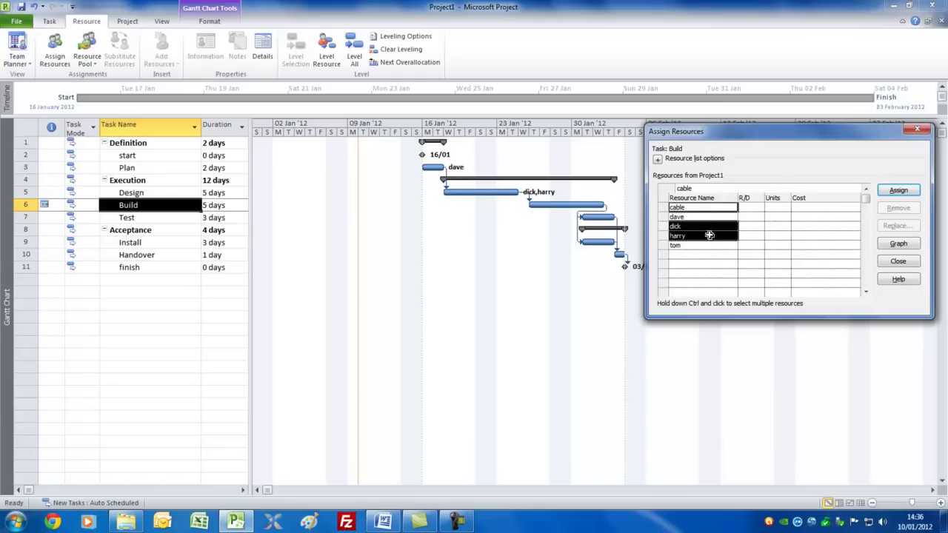
{"action": "left_click", "coordinate": [897, 191]}
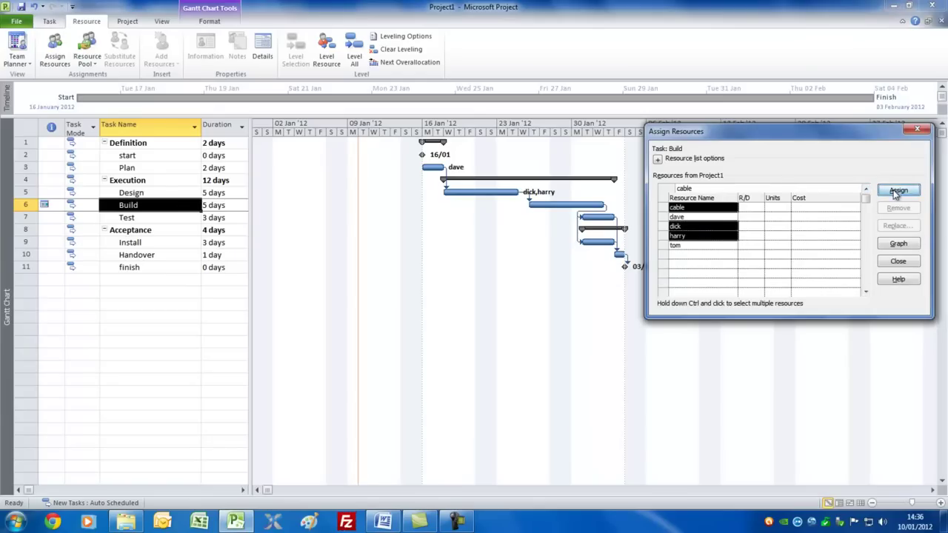
{"action": "left_click", "coordinate": [774, 208]}
{"action": "double_click", "coordinate": [787, 206]}
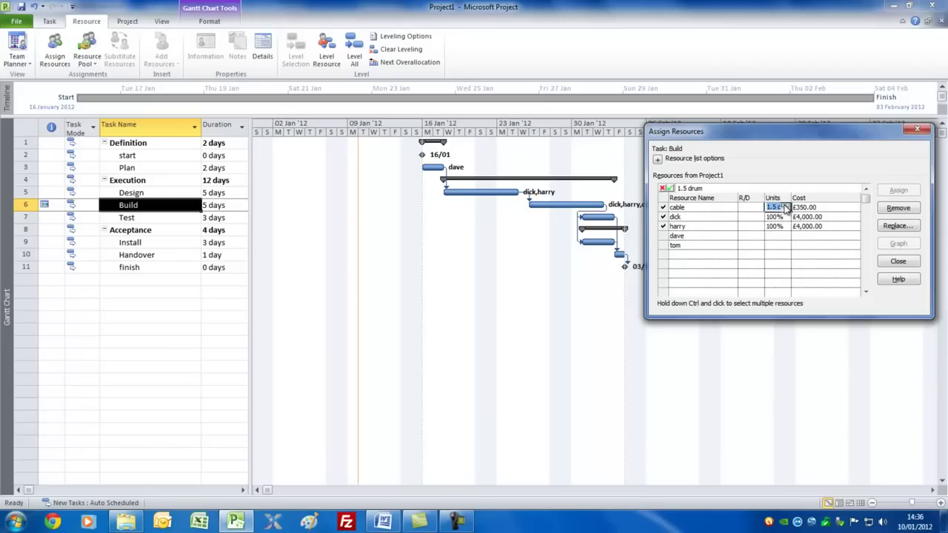
{"action": "left_click", "coordinate": [702, 226]}
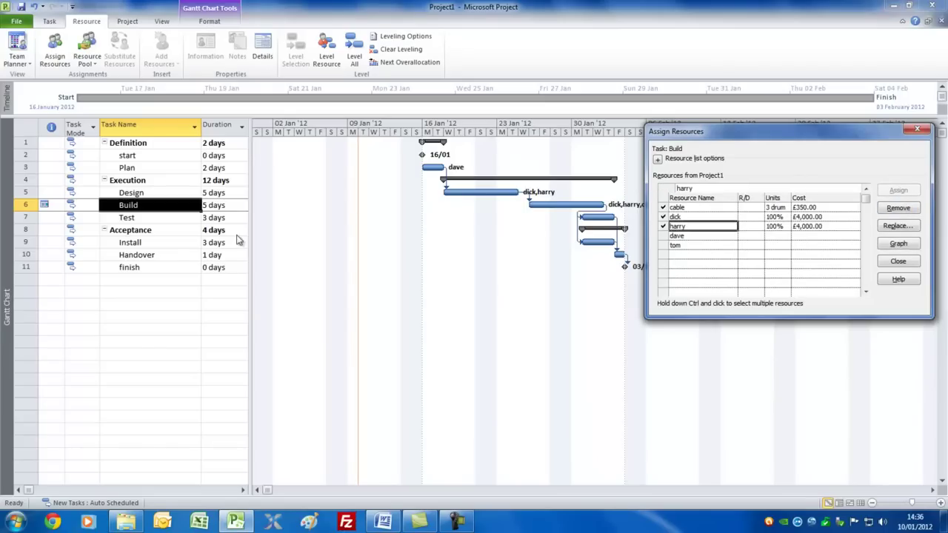
- Assign the people from resource sheet rows 2 and 4 to the Test task
{"action": "left_click", "coordinate": [145, 219]}
{"action": "left_click", "coordinate": [698, 245], "text": "ctrl"}
{"action": "left_click", "coordinate": [898, 190]}
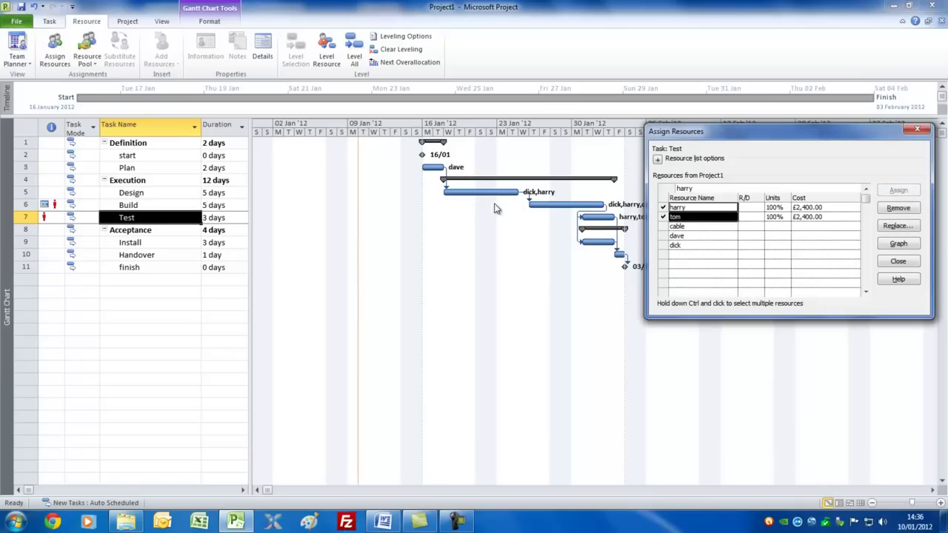
- Assign the £50/hr person to the Install task
{"action": "left_click", "coordinate": [171, 243]}
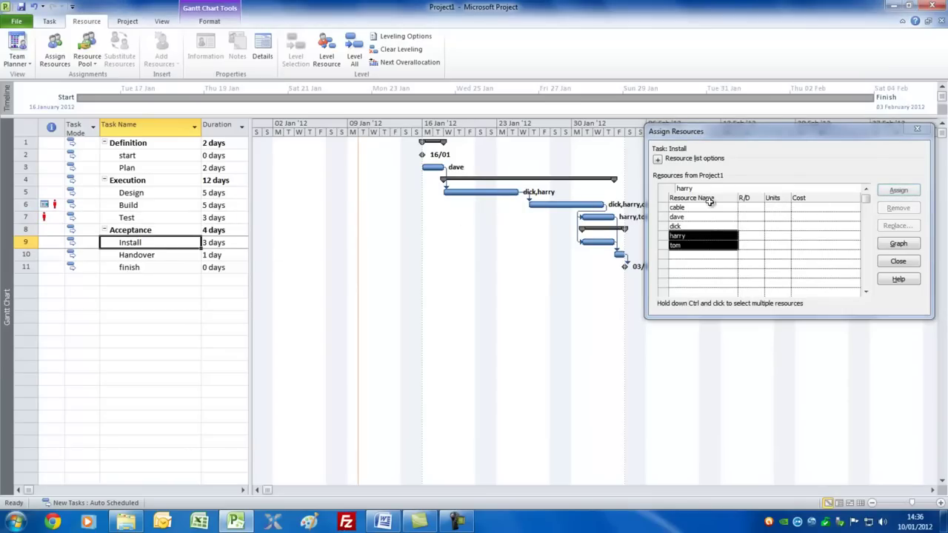
{"action": "left_click", "coordinate": [688, 217]}
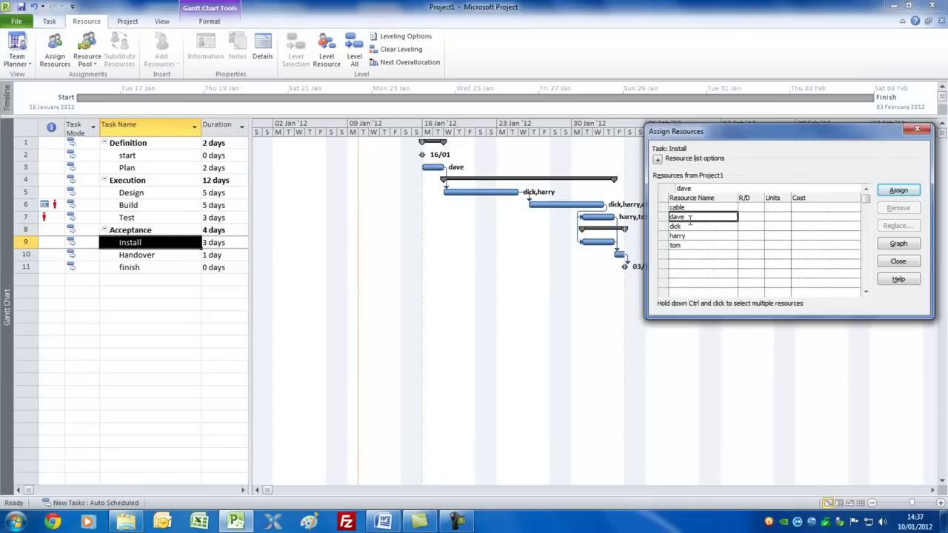
{"action": "left_click", "coordinate": [898, 191]}
- Assign all four people, without the cable, to the Handover task
{"action": "left_click", "coordinate": [146, 255]}
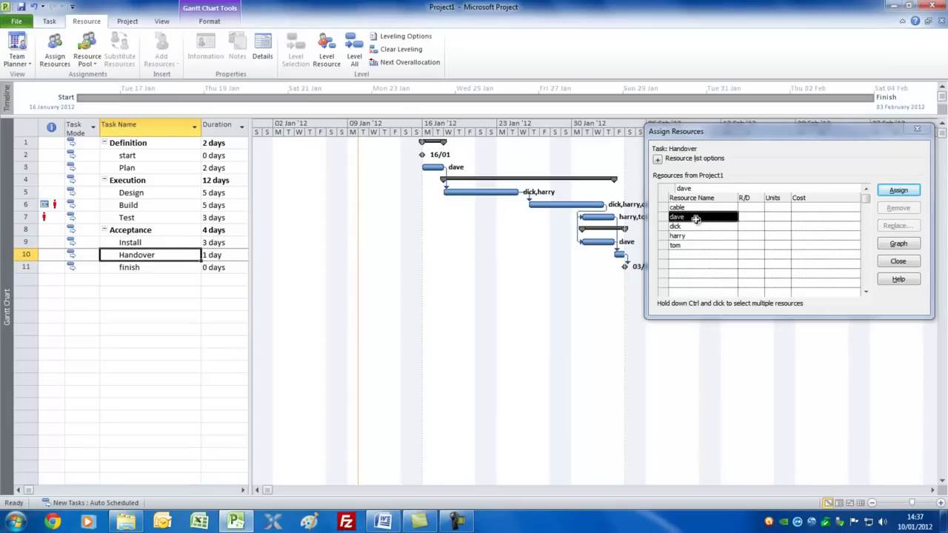
{"action": "left_click", "coordinate": [698, 245], "text": "shift"}
{"action": "key", "text": "Return"}
- Close Assign Resources and widen the task table to show the columns through Resource Names
{"action": "left_click_drag", "start_coordinate": [666, 172], "coordinate": [476, 275]}
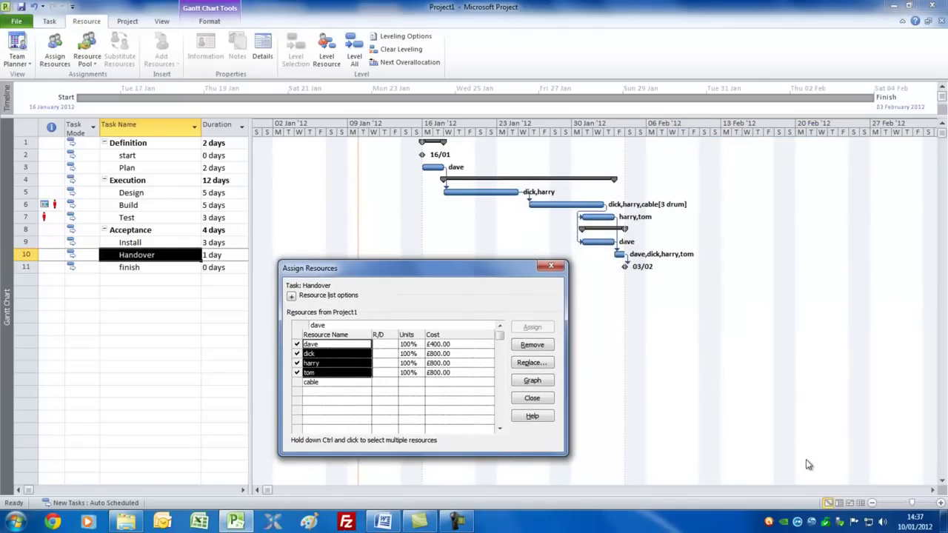
{"action": "key", "text": "Escape"}
{"action": "left_click_drag", "start_coordinate": [249, 178], "coordinate": [667, 177]}
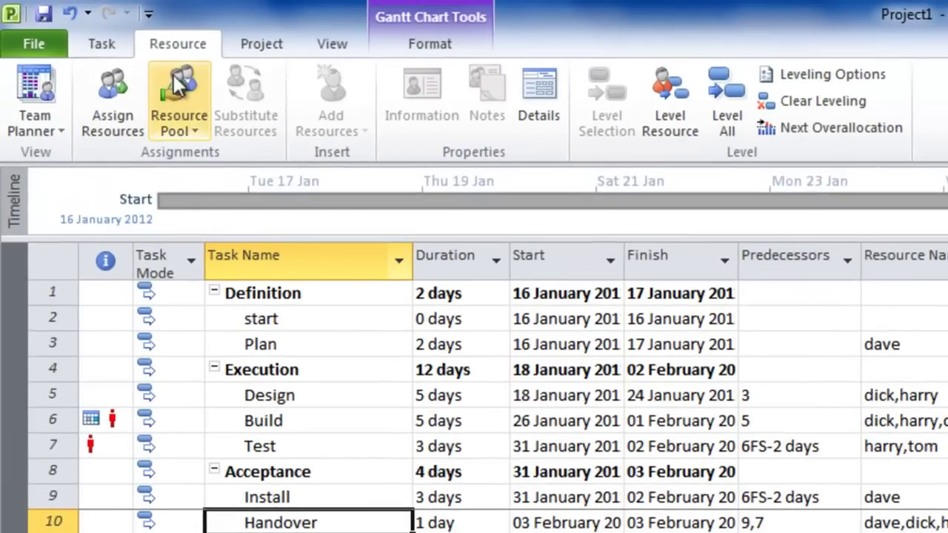
- Switch the Gantt Chart to the Cost table and narrow the table so more of the bars can be seen
{"action": "left_click", "coordinate": [333, 47]}
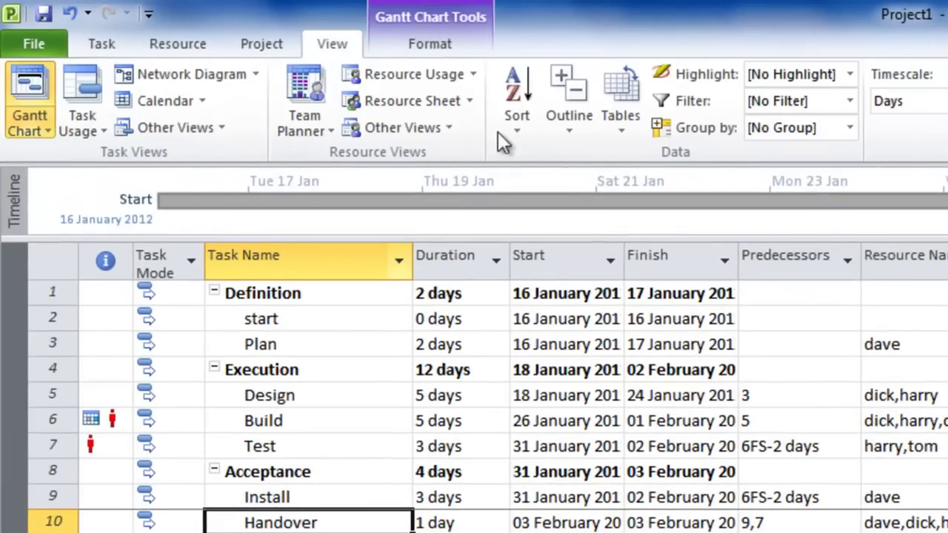
{"action": "left_click", "coordinate": [617, 134]}
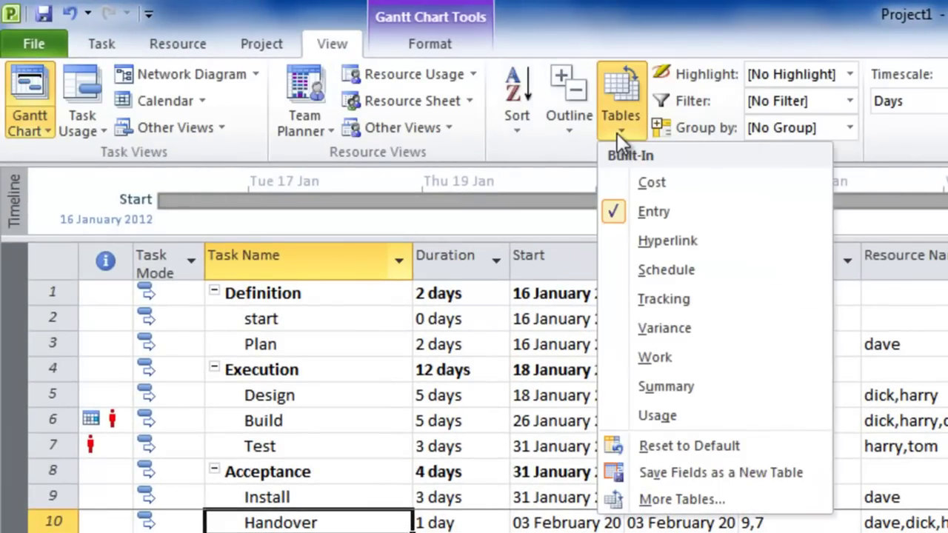
{"action": "left_click", "coordinate": [646, 181]}
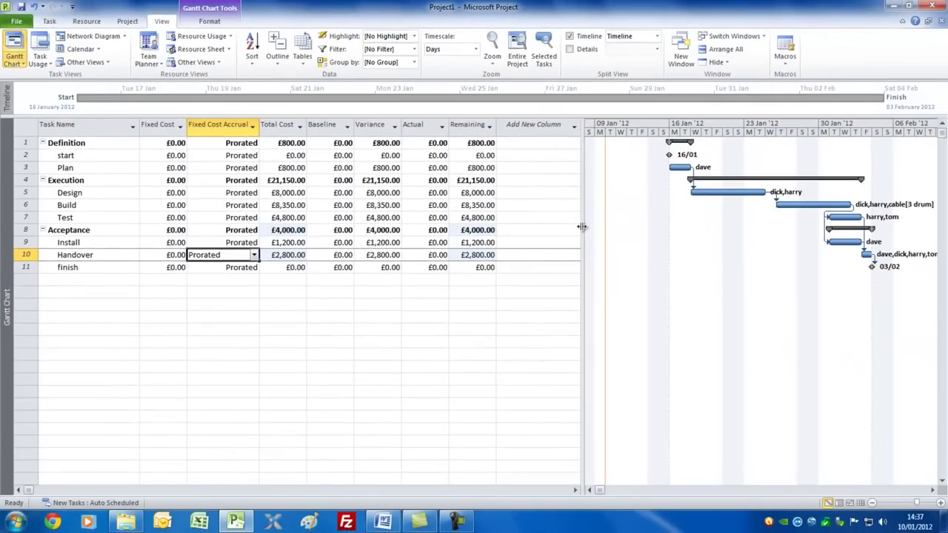
{"action": "left_click_drag", "start_coordinate": [668, 262], "coordinate": [394, 247]}
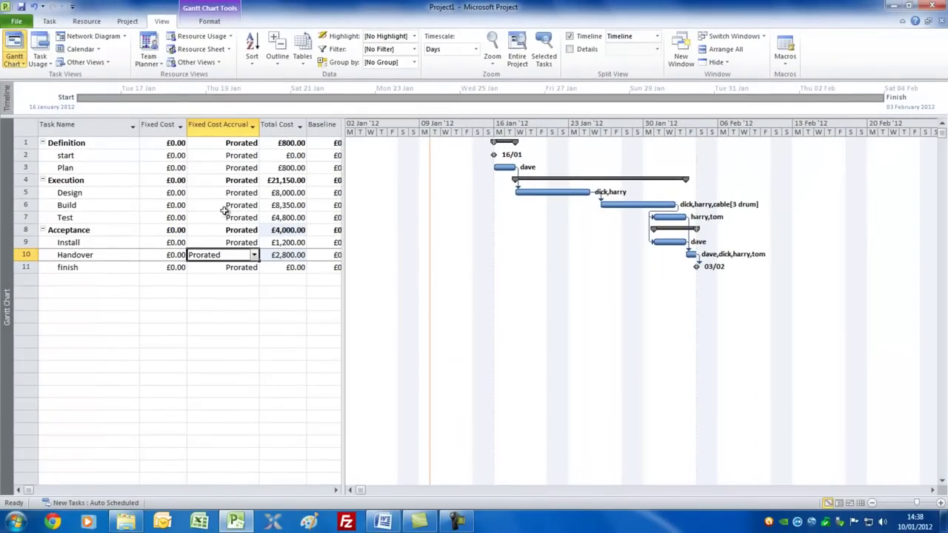
- Set the Build task's fixed cost to £400
{"action": "left_click", "coordinate": [170, 205]}
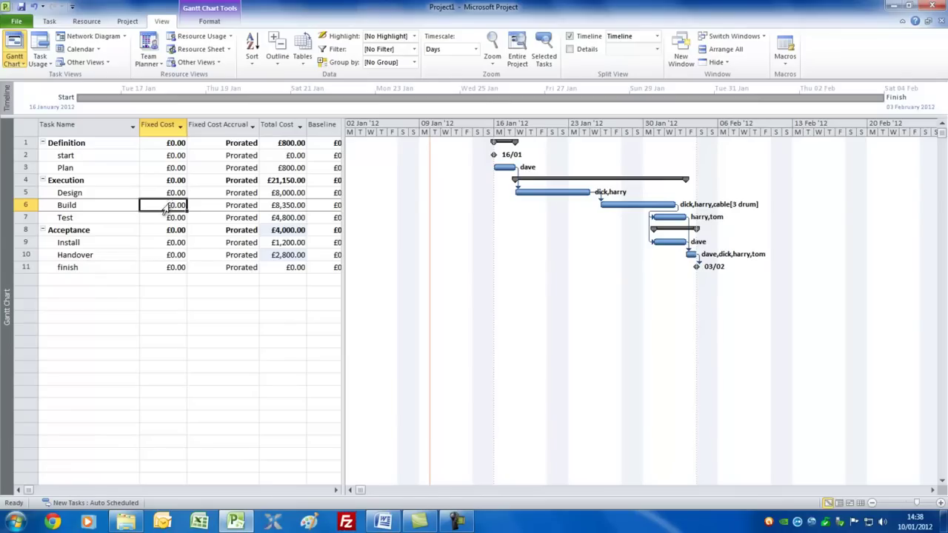
{"action": "type", "text": "400"}
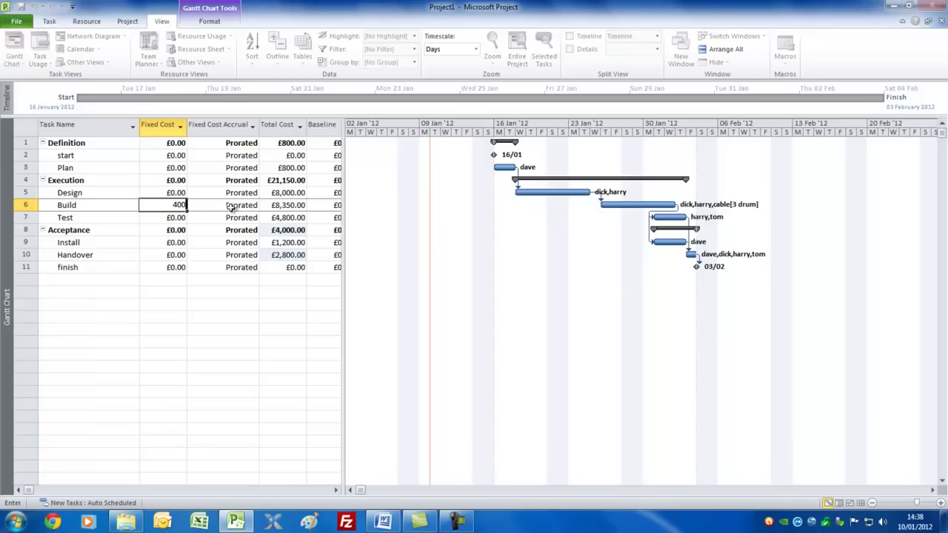
{"action": "left_click", "coordinate": [229, 206]}
{"action": "left_click", "coordinate": [171, 205]}
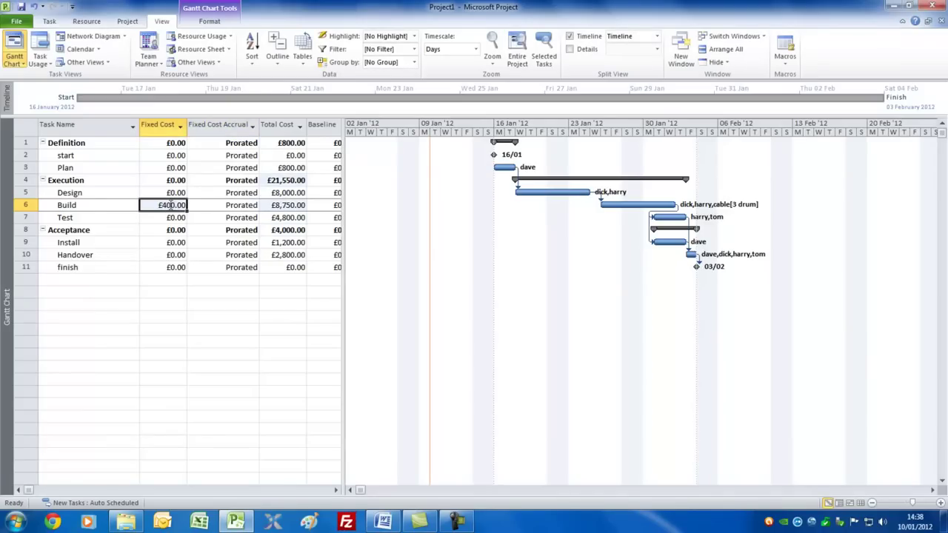
- Add the note "£400 is for hotel and travel expenses" to the Build task
{"action": "double_click", "coordinate": [84, 211]}
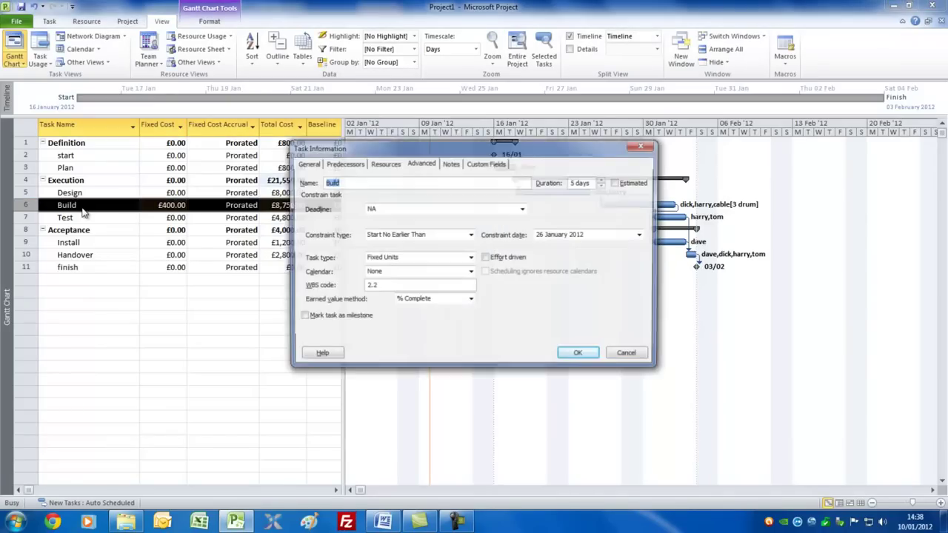
{"action": "left_click", "coordinate": [452, 164]}
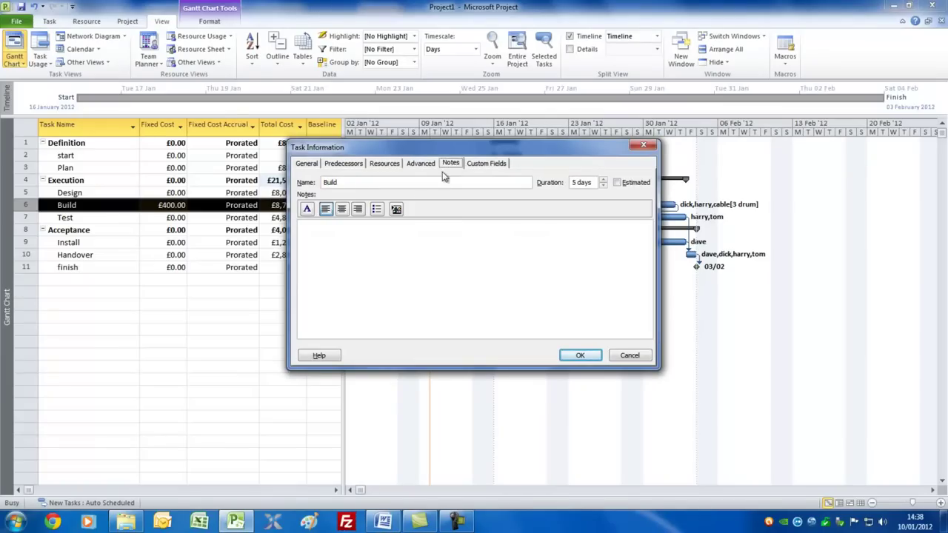
{"action": "left_click", "coordinate": [308, 229]}
{"action": "type", "text": "£400 is for hotel and "}
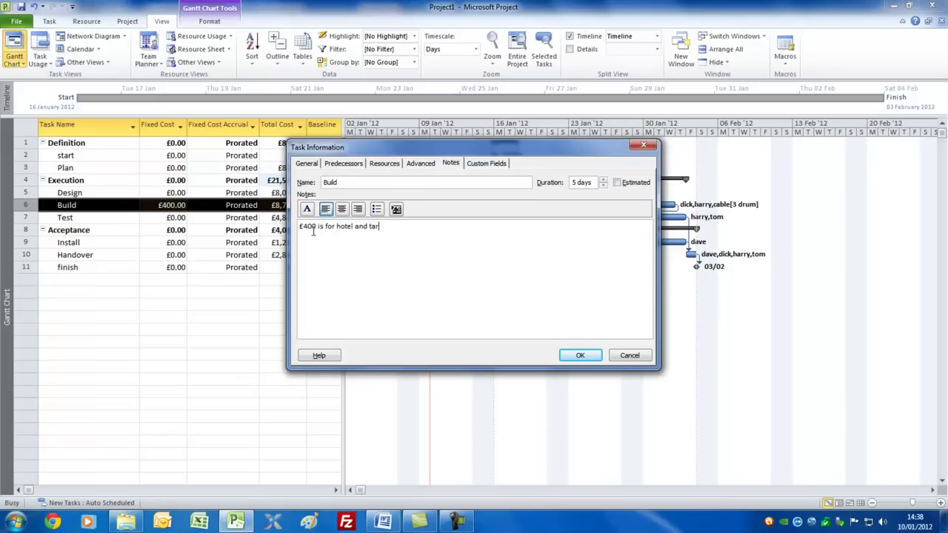
{"action": "type", "text": "travel expenses"}
{"action": "left_click", "coordinate": [580, 355]}
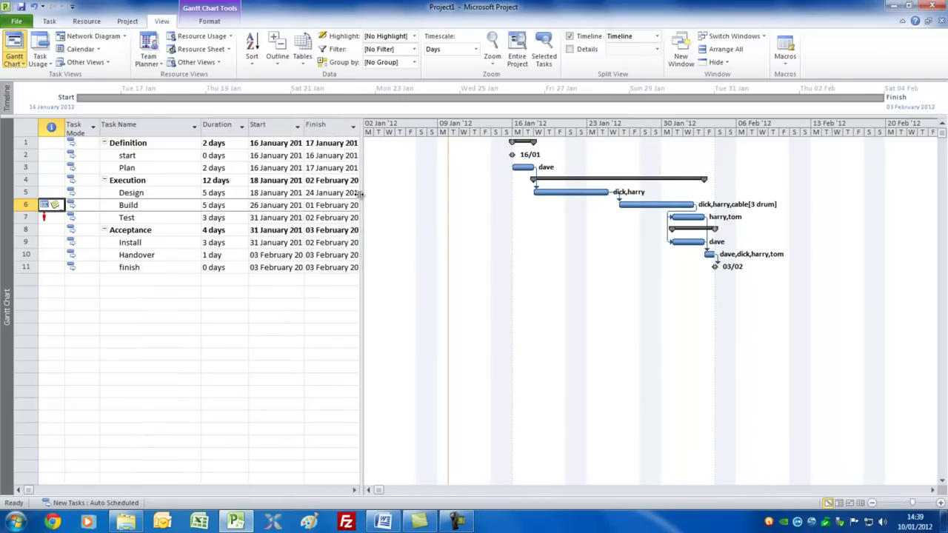
- Narrow the task table and examine the overallocation indicator and its fix options on the Test task
{"action": "left_click_drag", "start_coordinate": [361, 194], "coordinate": [252, 184]}
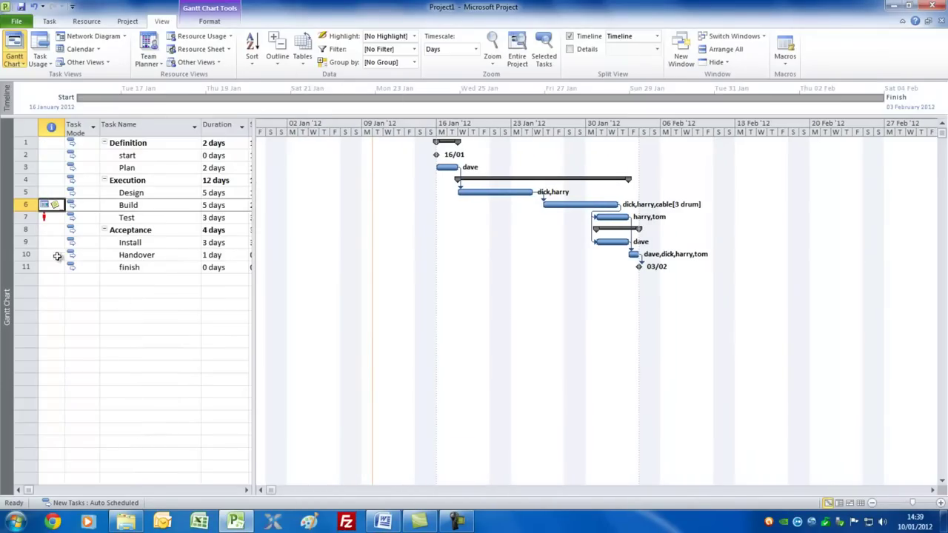
{"action": "left_click", "coordinate": [51, 218]}
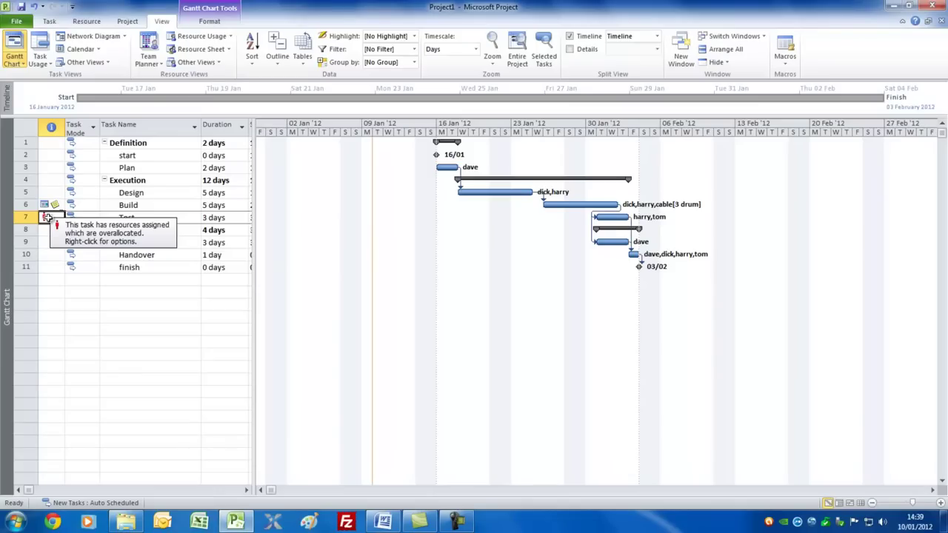
{"action": "right_click", "coordinate": [47, 216]}
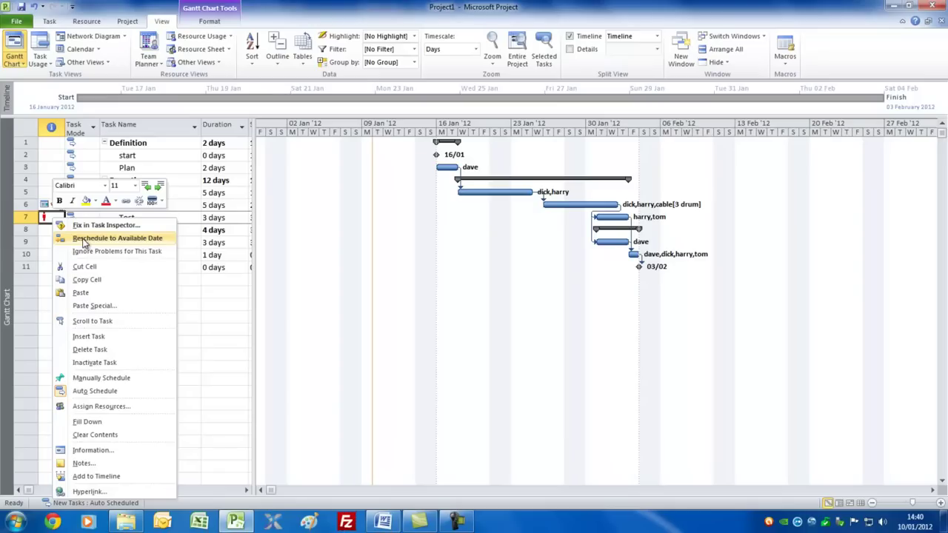
{"action": "left_click", "coordinate": [46, 218]}
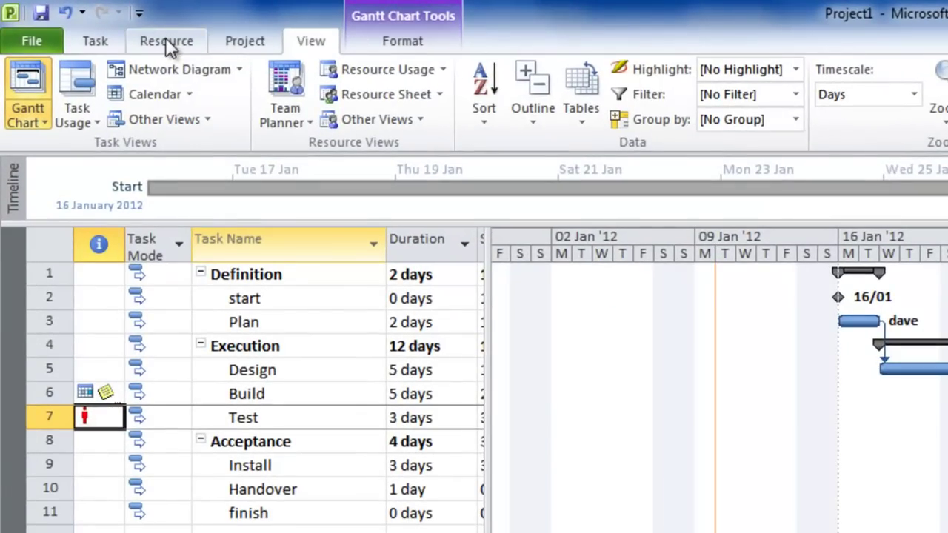
- Level the resources across the entire project to resolve the overallocation
{"action": "left_click", "coordinate": [166, 43]}
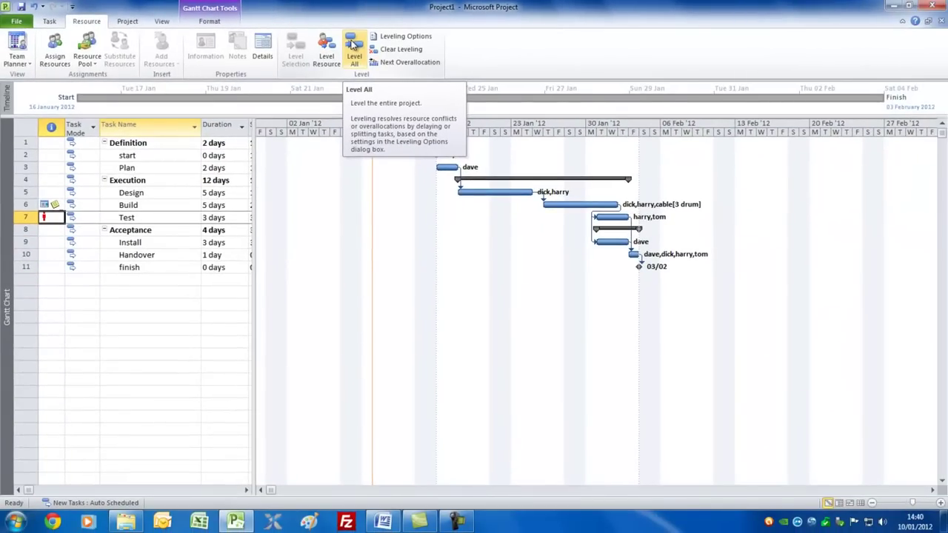
{"action": "left_click", "coordinate": [353, 44]}
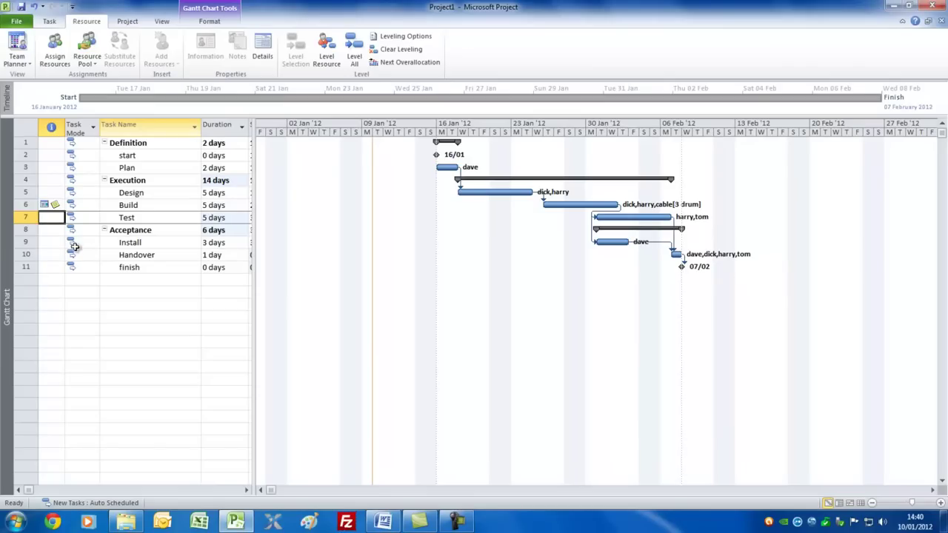
{"action": "left_click", "coordinate": [52, 192]}
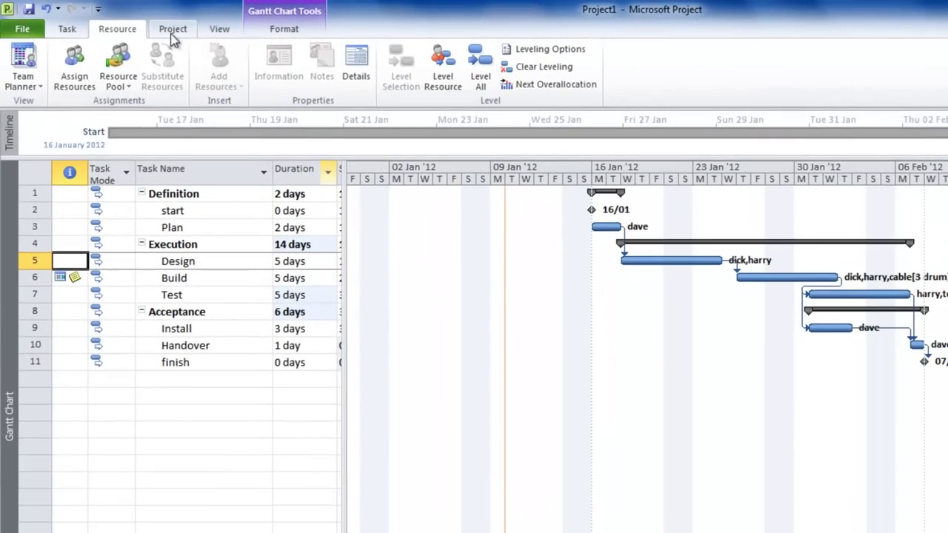
- Review the project statistics for dates, duration, work and cost, then close them
{"action": "left_click", "coordinate": [128, 24]}
{"action": "left_click", "coordinate": [87, 58]}
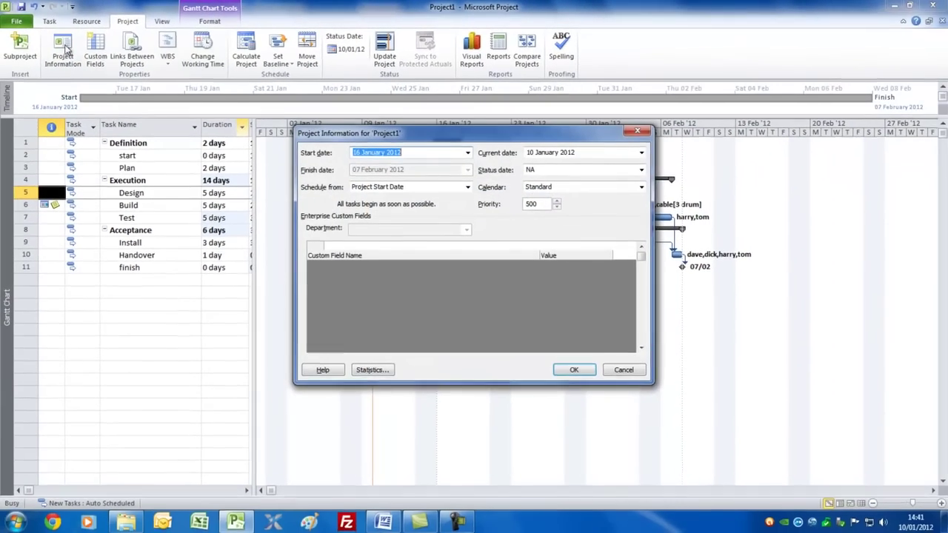
{"action": "left_click", "coordinate": [372, 369]}
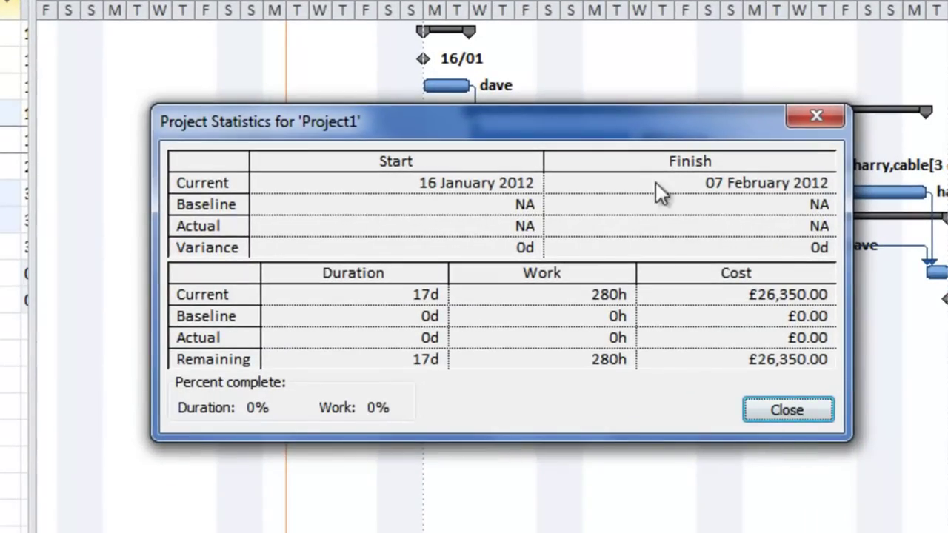
{"action": "left_click_drag", "start_coordinate": [635, 119], "coordinate": [538, 50]}
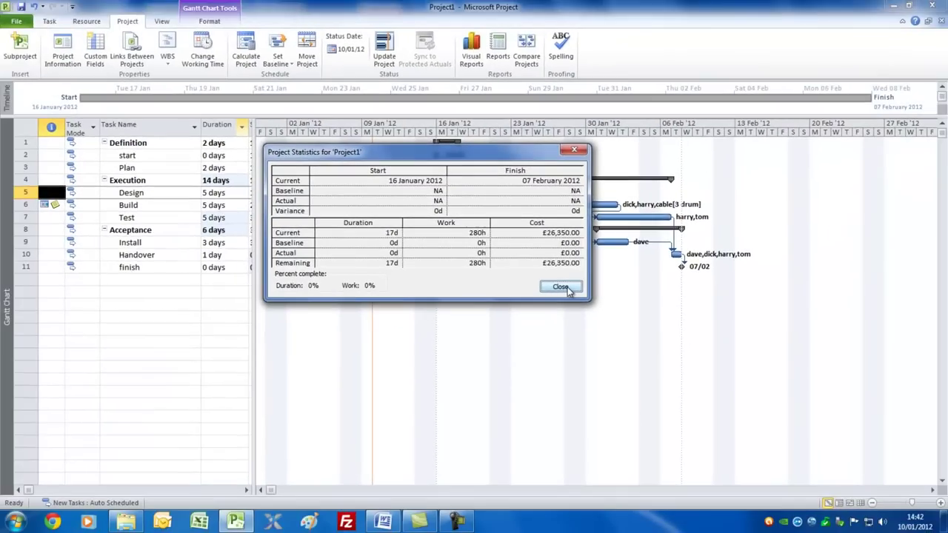
{"action": "left_click", "coordinate": [560, 287]}
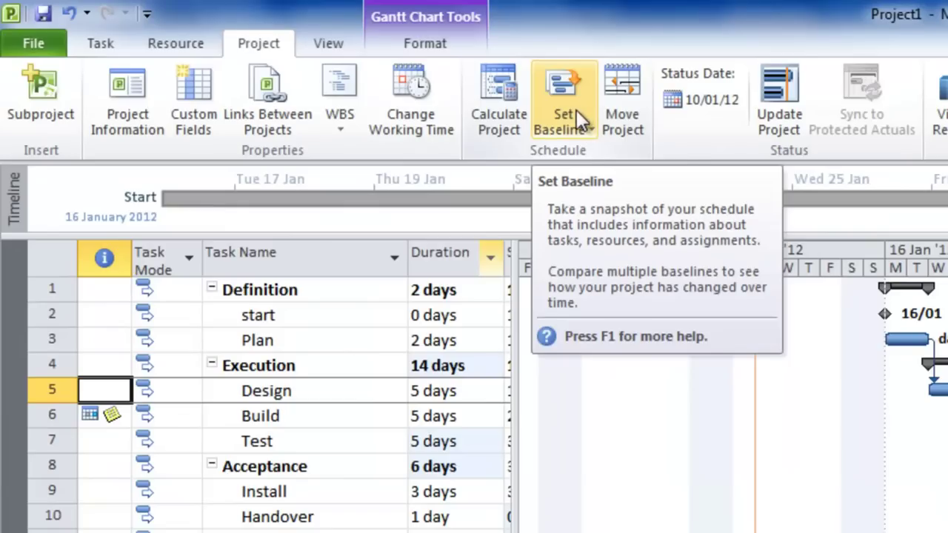
- Set the baseline for the entire project
{"action": "left_click", "coordinate": [285, 61]}
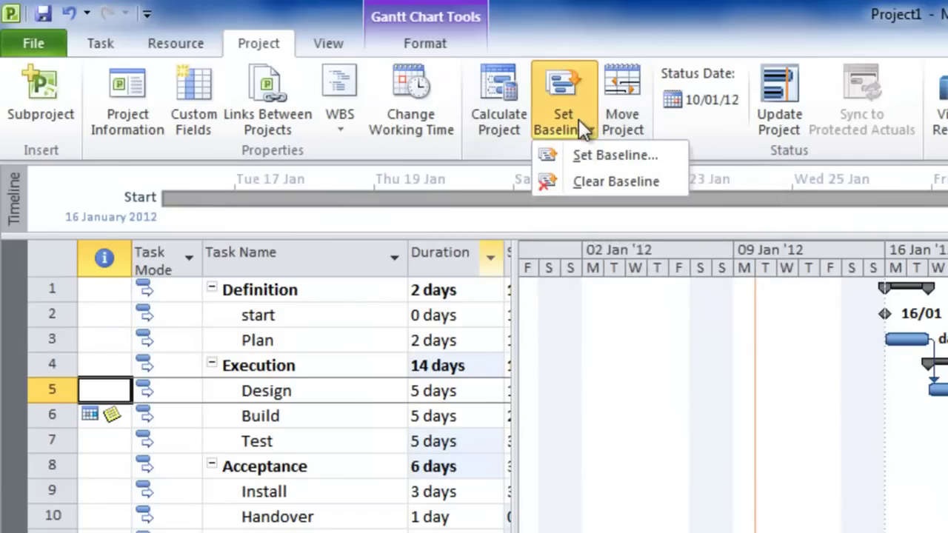
{"action": "left_click", "coordinate": [619, 155]}
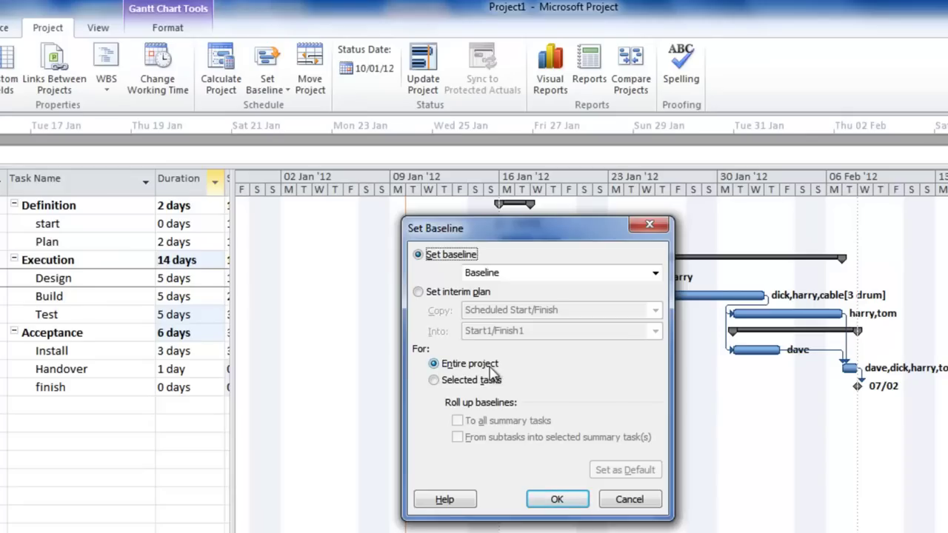
{"action": "left_click", "coordinate": [557, 499]}
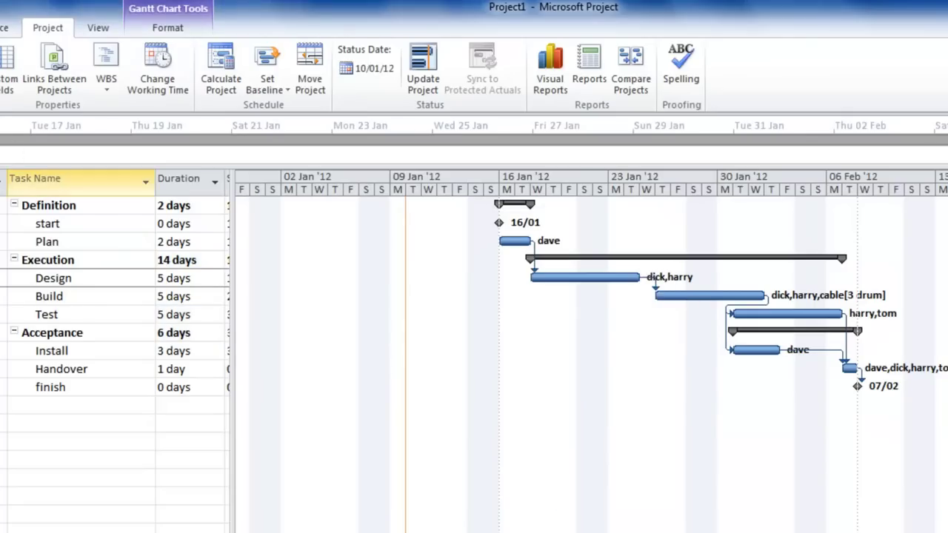
- Switch to the Tracking Gantt view
{"action": "left_click", "coordinate": [17, 31]}
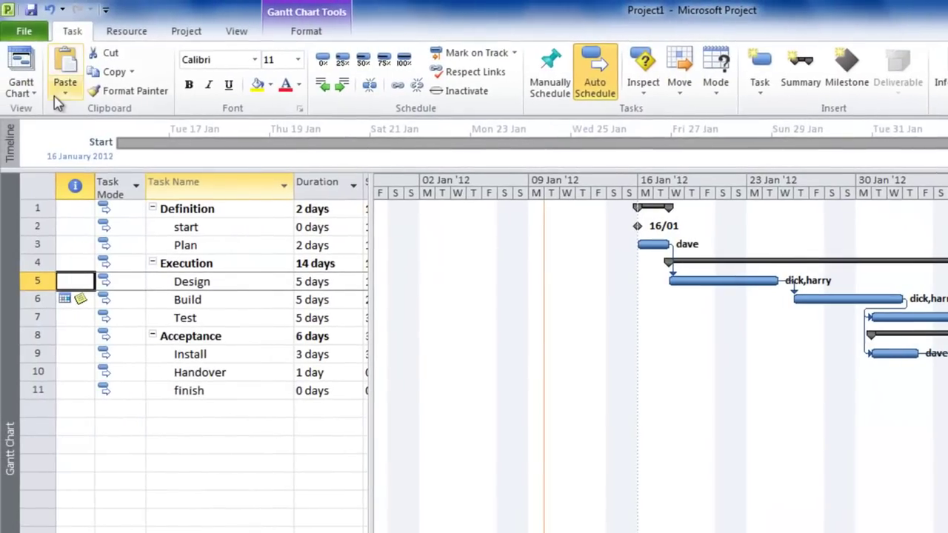
{"action": "left_click", "coordinate": [37, 99]}
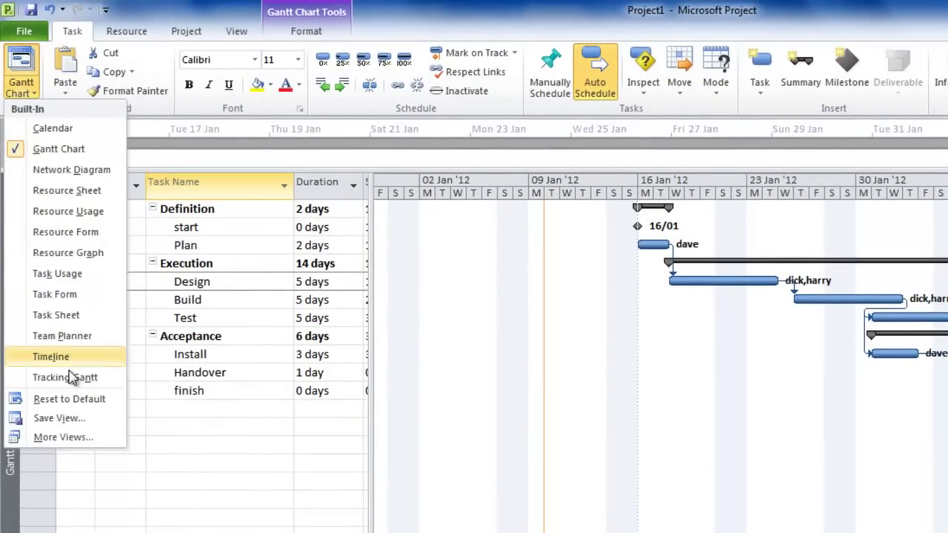
{"action": "left_click", "coordinate": [66, 377]}
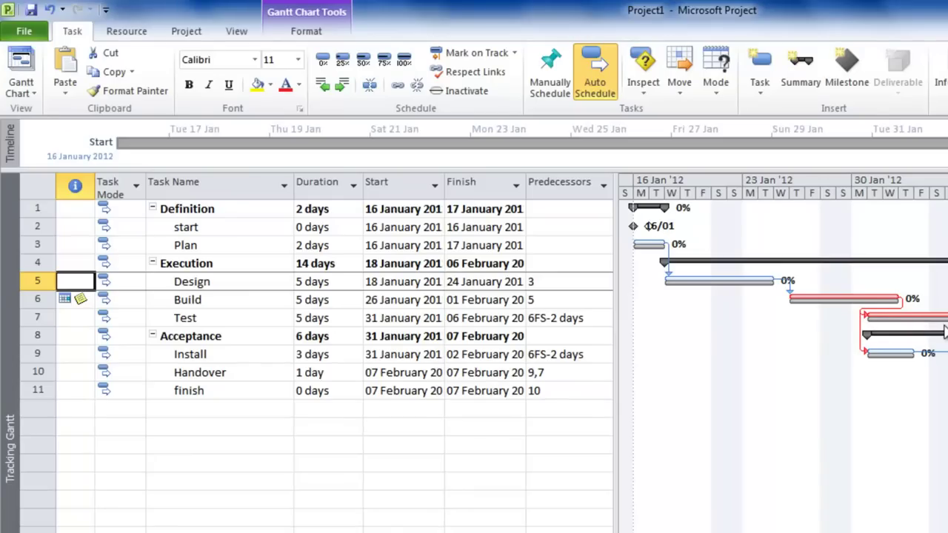
- Display the Tracking table across all its columns, then change the table to Work
{"action": "left_click", "coordinate": [235, 33]}
{"action": "left_click", "coordinate": [444, 93]}
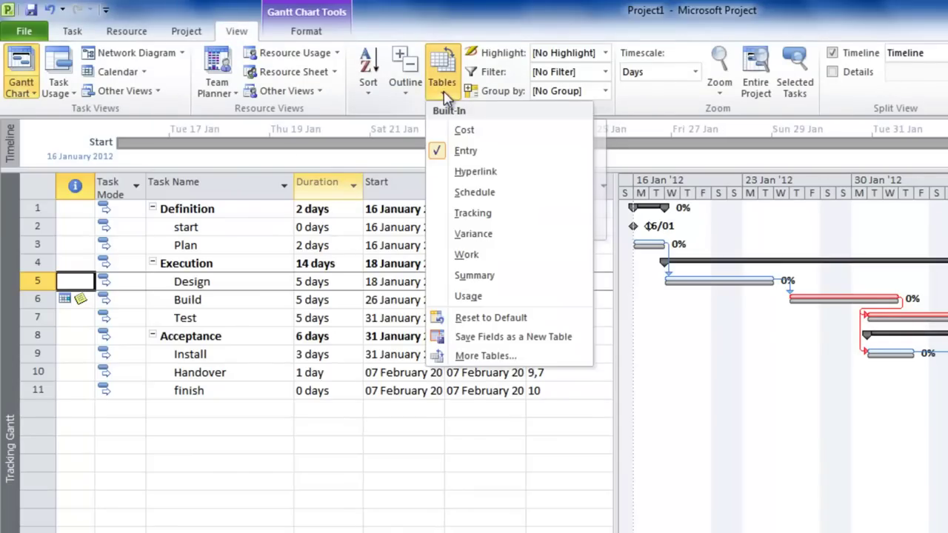
{"action": "left_click", "coordinate": [493, 212]}
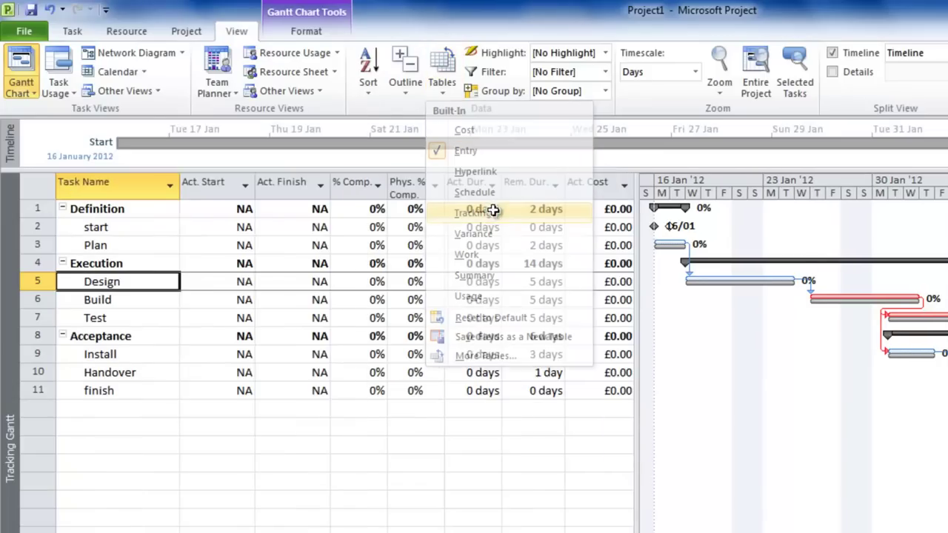
{"action": "left_click_drag", "start_coordinate": [637, 382], "coordinate": [881, 386]}
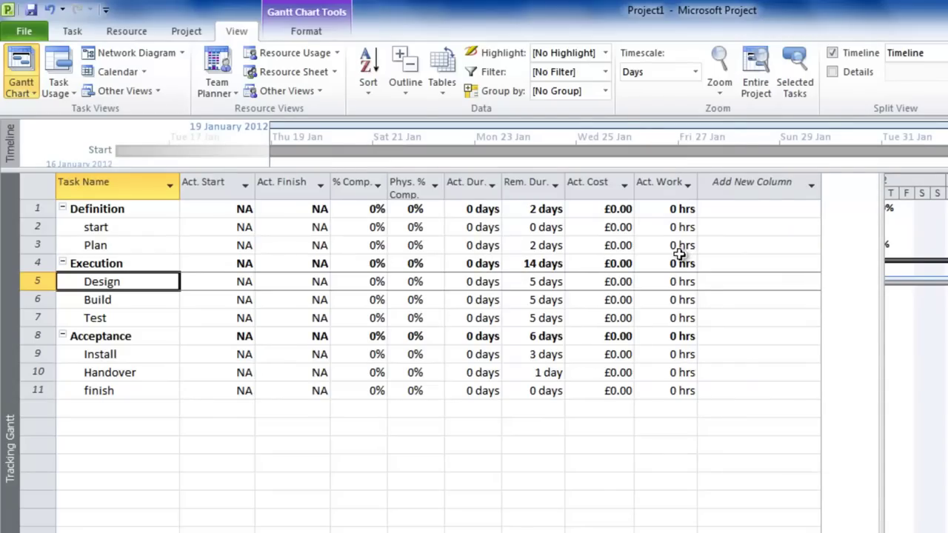
{"action": "left_click", "coordinate": [442, 102]}
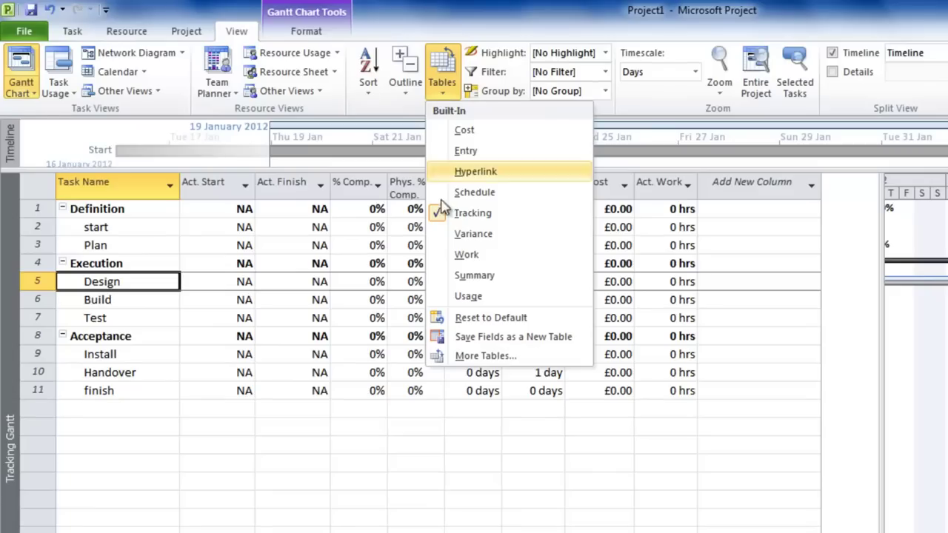
{"action": "left_click", "coordinate": [467, 253]}
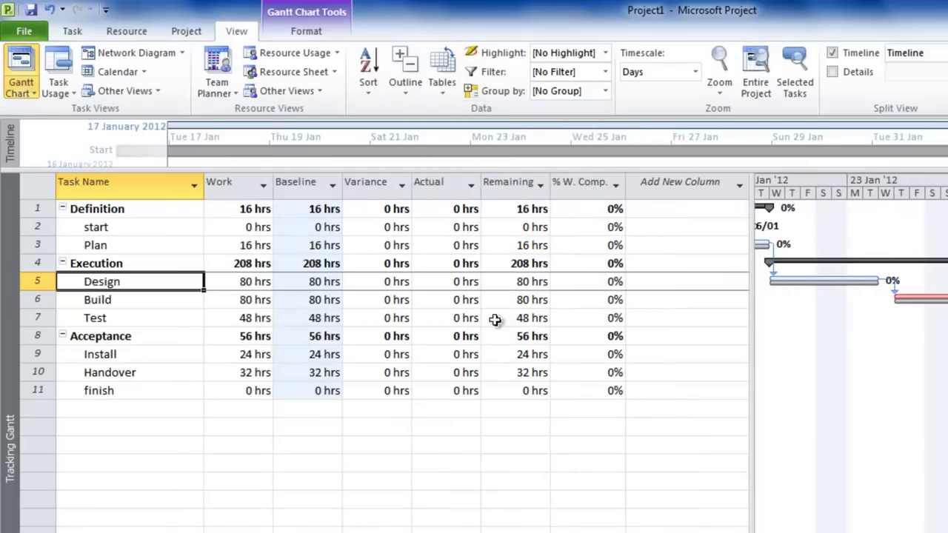
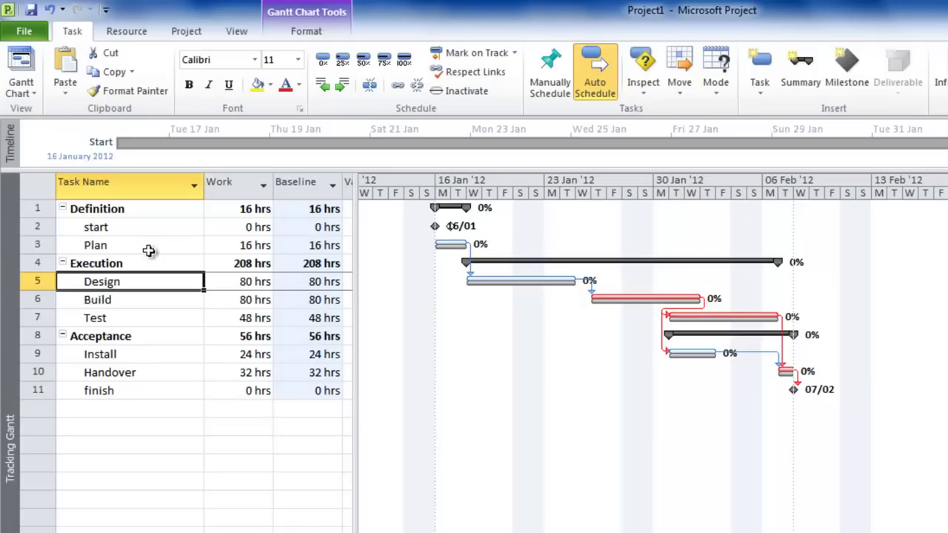
- Mark the Plan task as 100% complete
{"action": "left_click", "coordinate": [148, 250]}
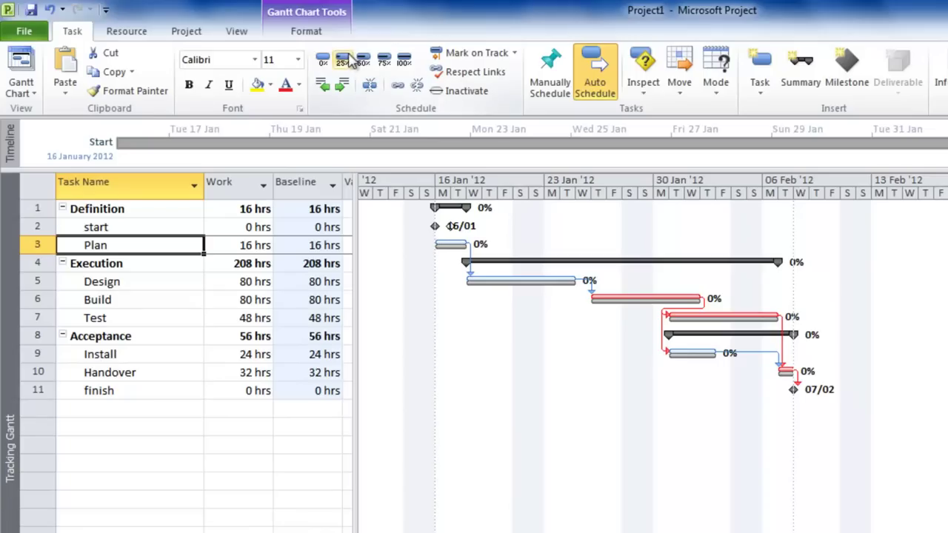
{"action": "left_click", "coordinate": [404, 59]}
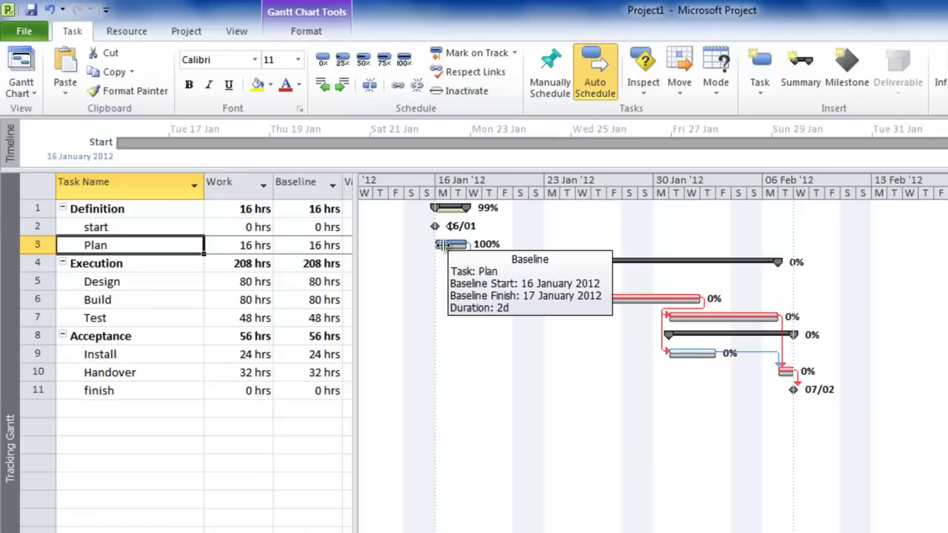
- Move the Design task's start to 19 January 2012, keeping its link to Plan, and check its shifted bar against the baseline
{"action": "left_click", "coordinate": [145, 281]}
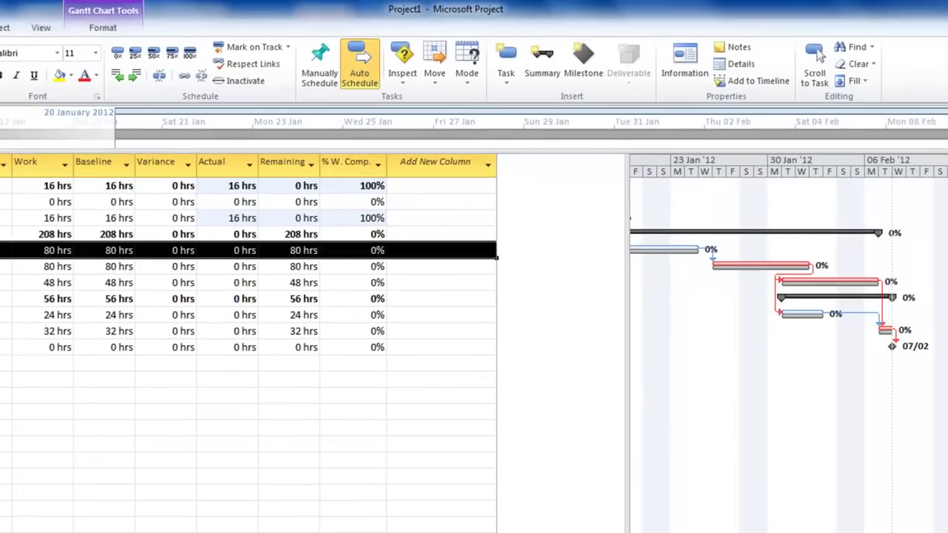
{"action": "left_click", "coordinate": [736, 46]}
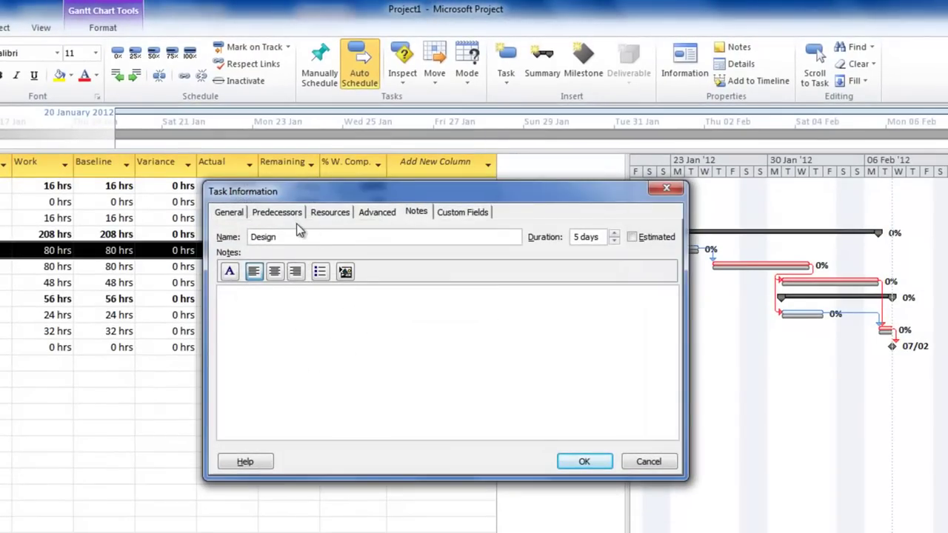
{"action": "left_click", "coordinate": [239, 217]}
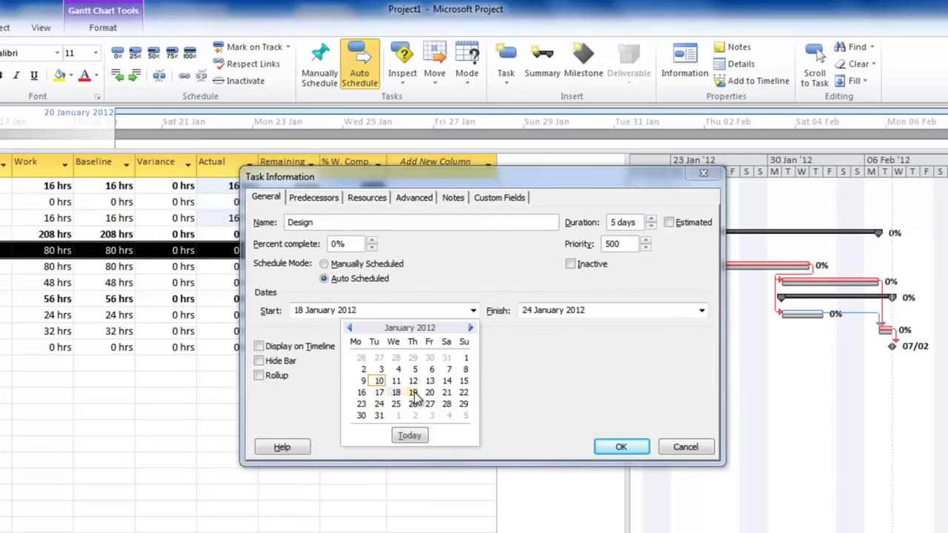
{"action": "left_click", "coordinate": [412, 392]}
{"action": "left_click", "coordinate": [616, 447]}
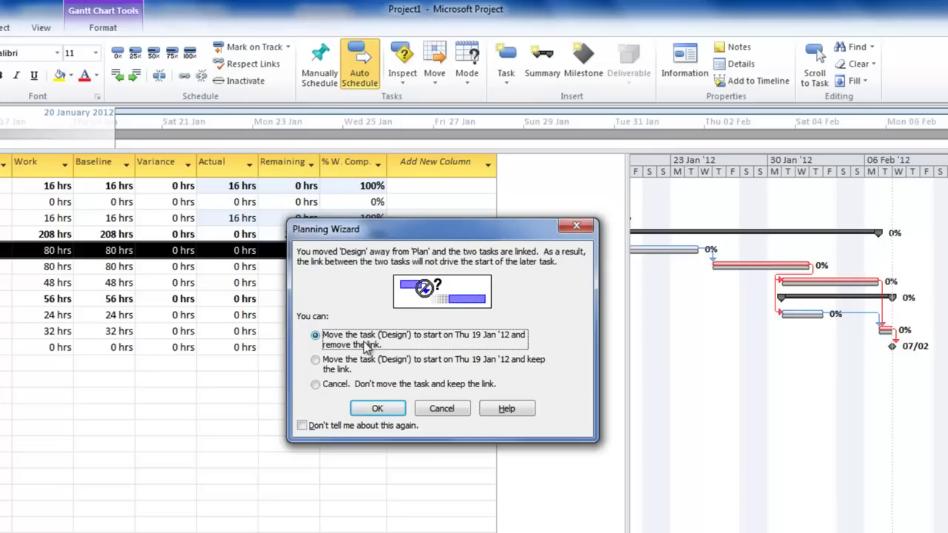
{"action": "left_click", "coordinate": [316, 363]}
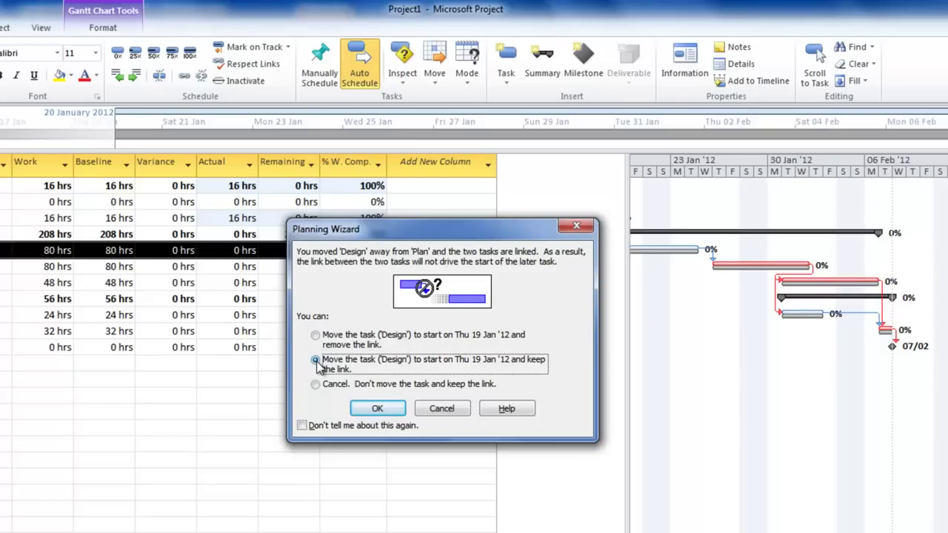
{"action": "left_click", "coordinate": [377, 412]}
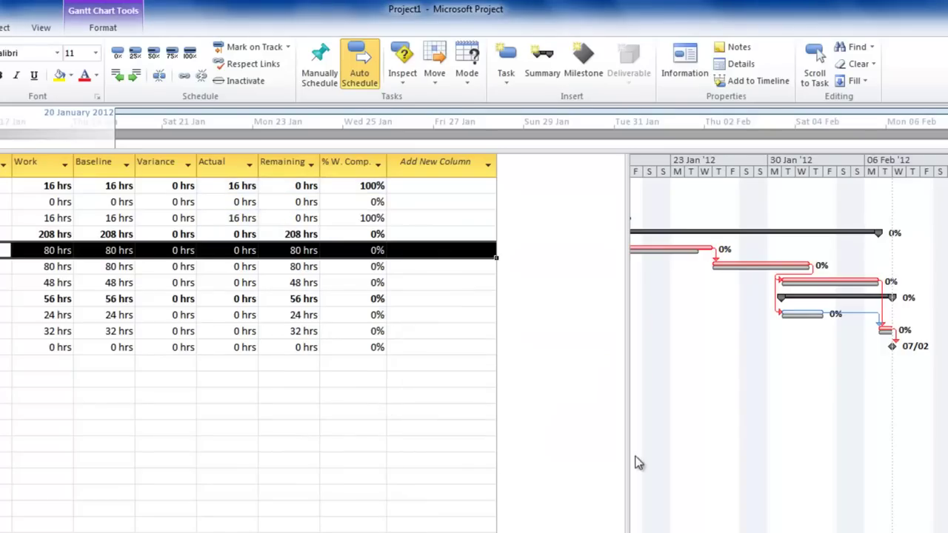
{"action": "left_click_drag", "start_coordinate": [628, 457], "coordinate": [238, 407]}
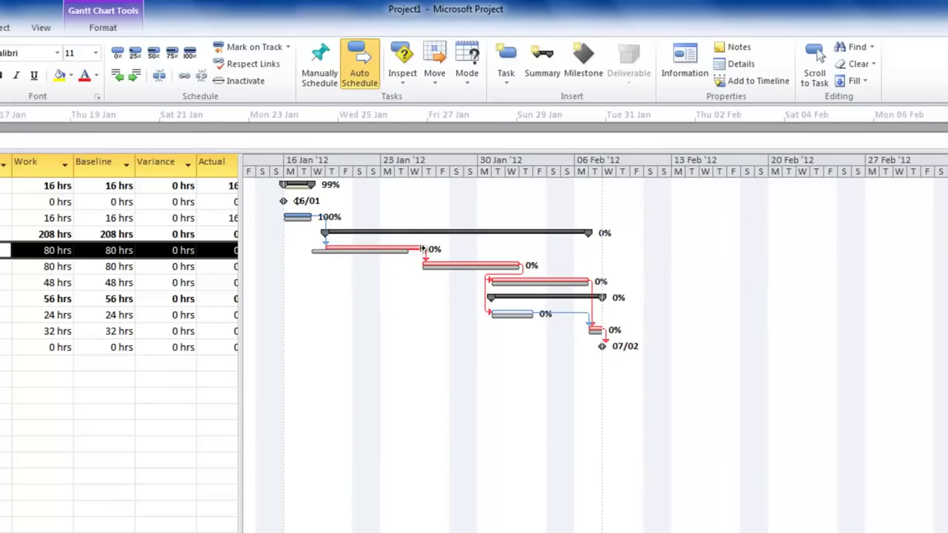
{"action": "mouse_move", "coordinate": [422, 249]}
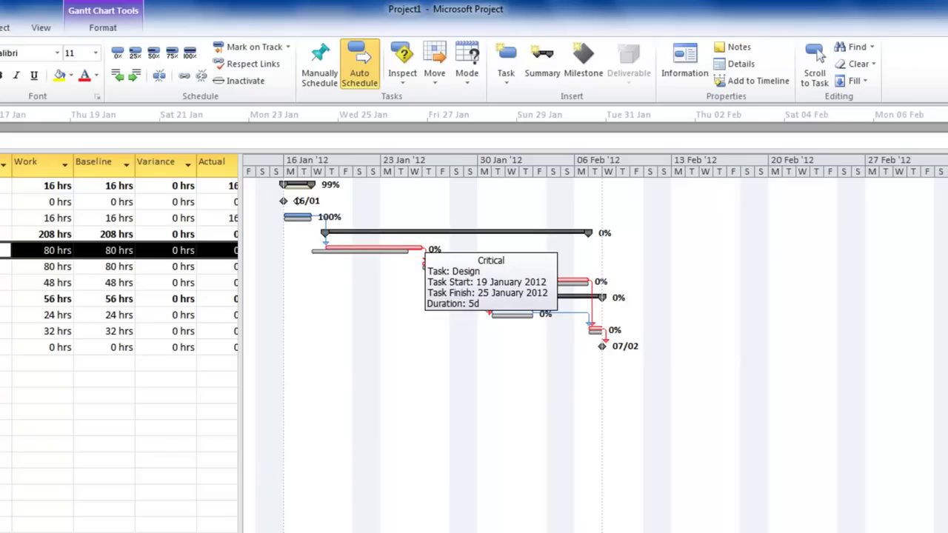
- Set the Design task's actual work to 15 hrs
{"action": "left_click", "coordinate": [252, 250]}
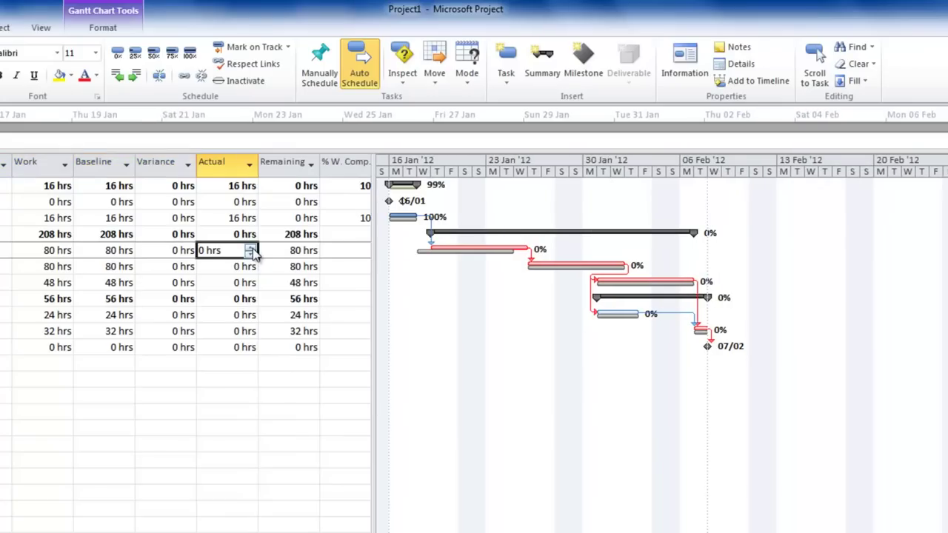
{"action": "left_click", "coordinate": [251, 248]}
{"action": "left_click", "coordinate": [251, 248]}
{"action": "left_click", "coordinate": [250, 248]}
{"action": "left_click", "coordinate": [250, 248]}
{"action": "left_click", "coordinate": [250, 247]}
{"action": "left_click", "coordinate": [250, 247]}
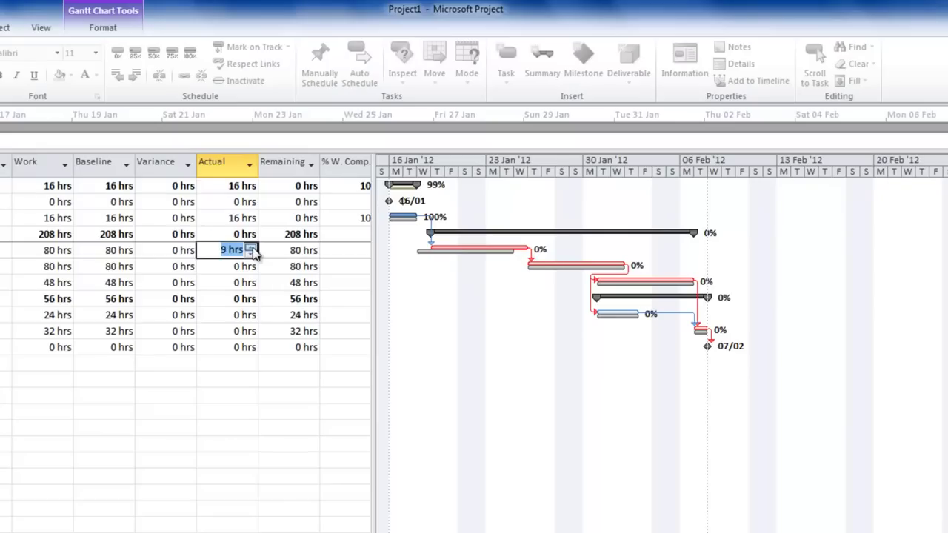
{"action": "left_click", "coordinate": [299, 250]}
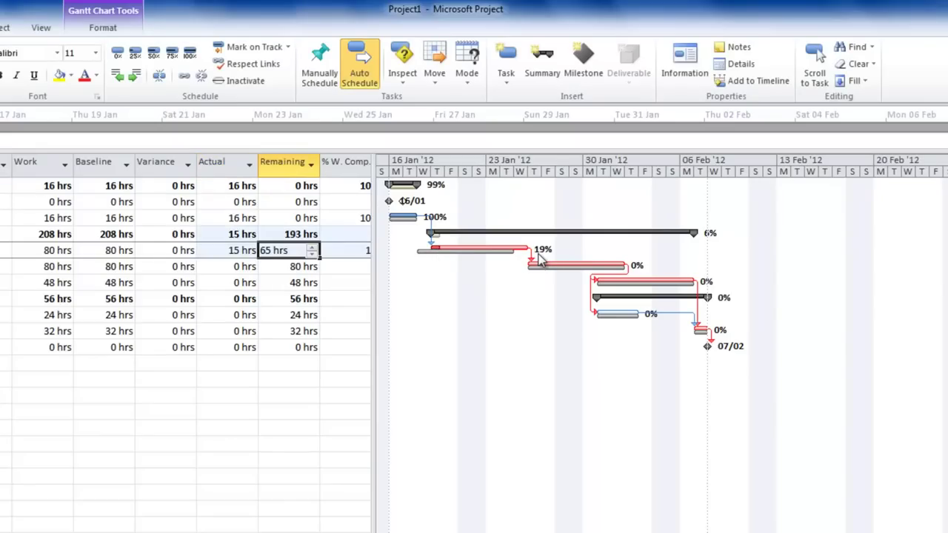
- Update the Design task to 25 hrs of actual work and 70 hrs of remaining work
{"action": "left_click_drag", "start_coordinate": [379, 348], "coordinate": [455, 339]}
{"action": "left_click", "coordinate": [371, 250]}
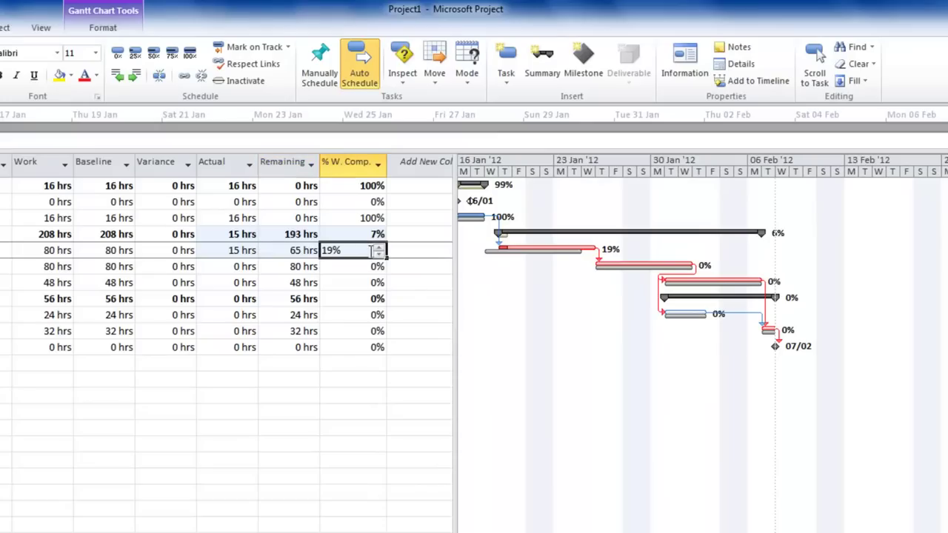
{"action": "left_click", "coordinate": [307, 250]}
{"action": "left_click", "coordinate": [313, 253]}
{"action": "left_click", "coordinate": [313, 249]}
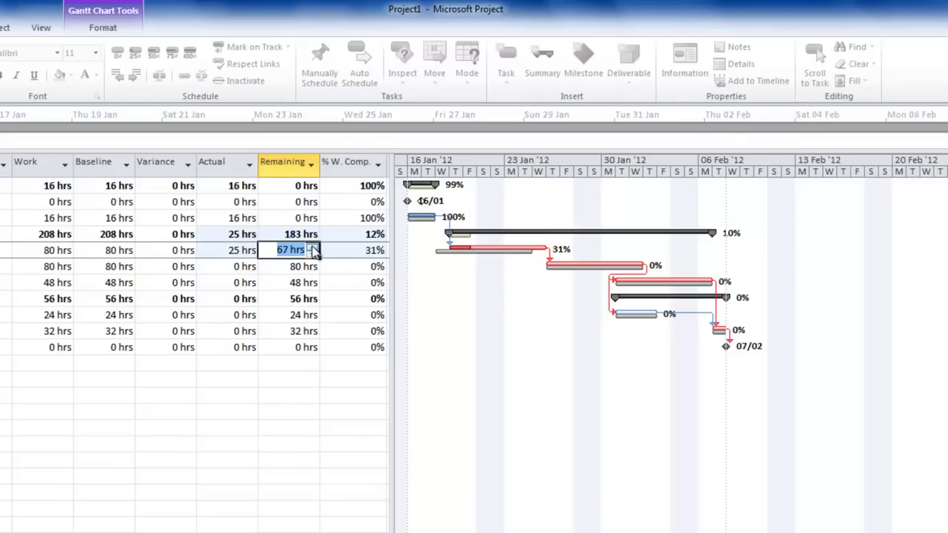
{"action": "left_click", "coordinate": [237, 252]}
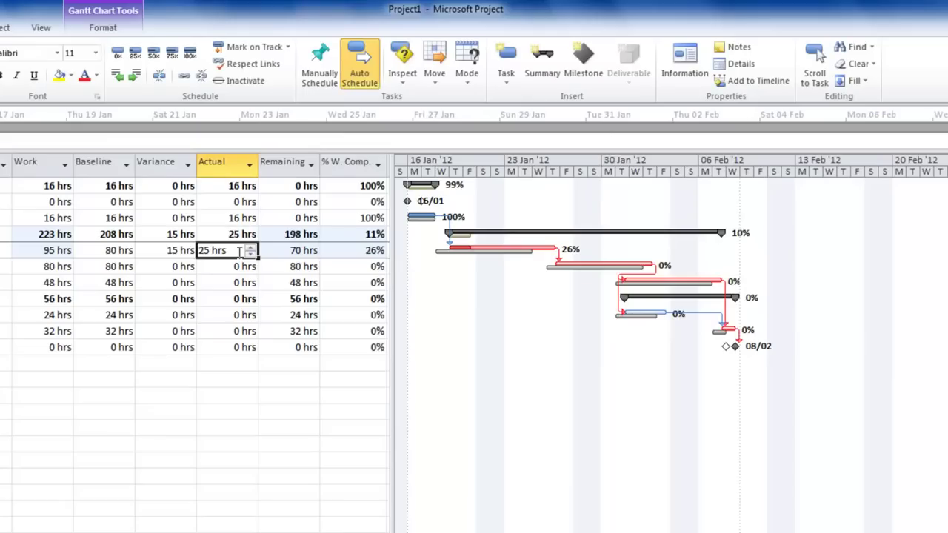
- Set the Build task's remaining work to 199 hrs and examine the effect on its bar in the chart
{"action": "left_click", "coordinate": [569, 265]}
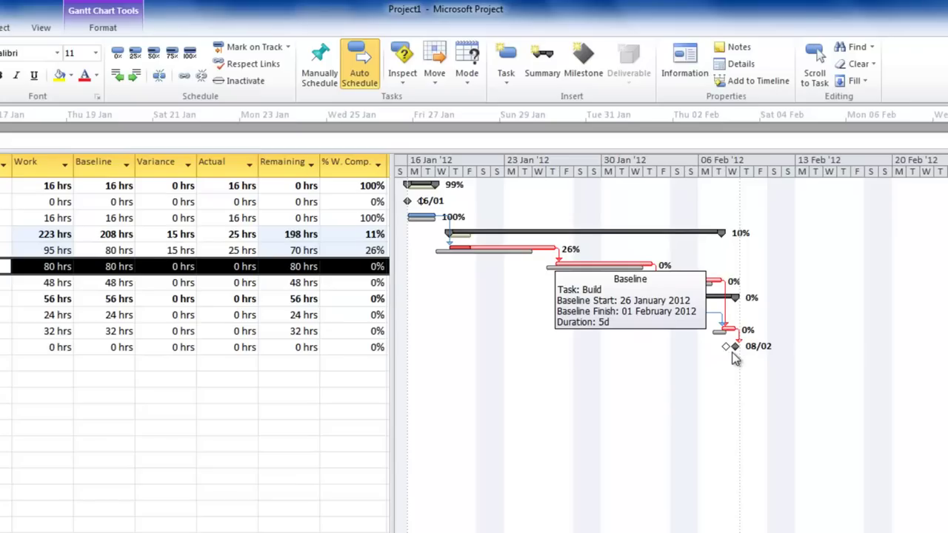
{"action": "left_click", "coordinate": [295, 268]}
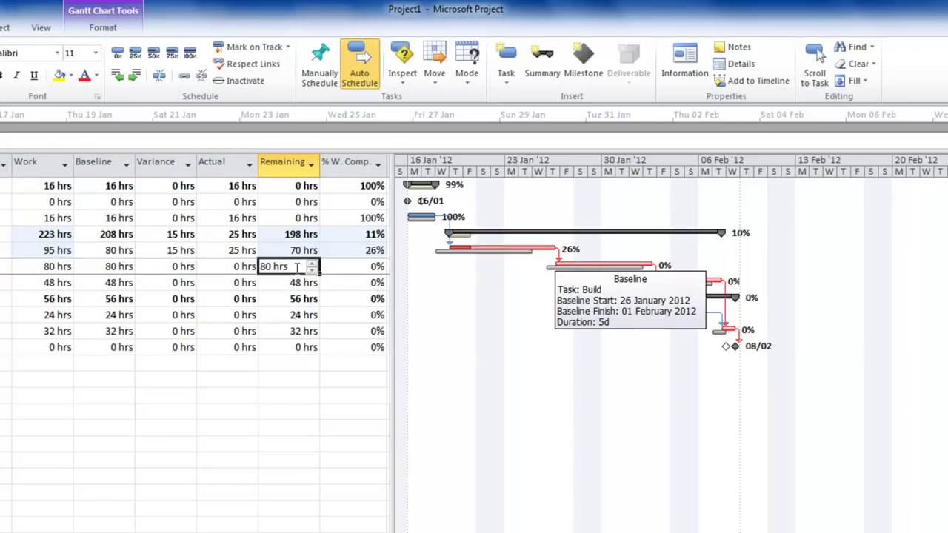
{"action": "type", "text": "199"}
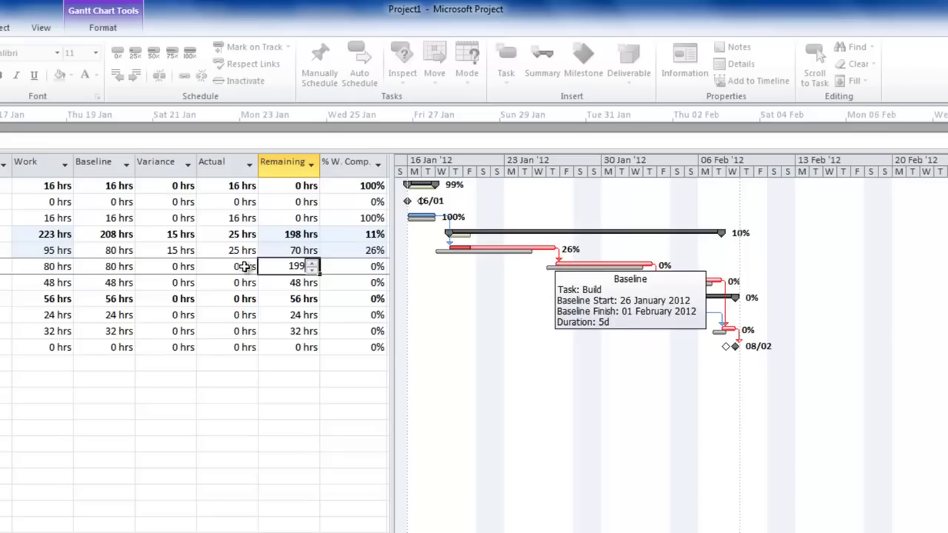
{"action": "left_click", "coordinate": [244, 266]}
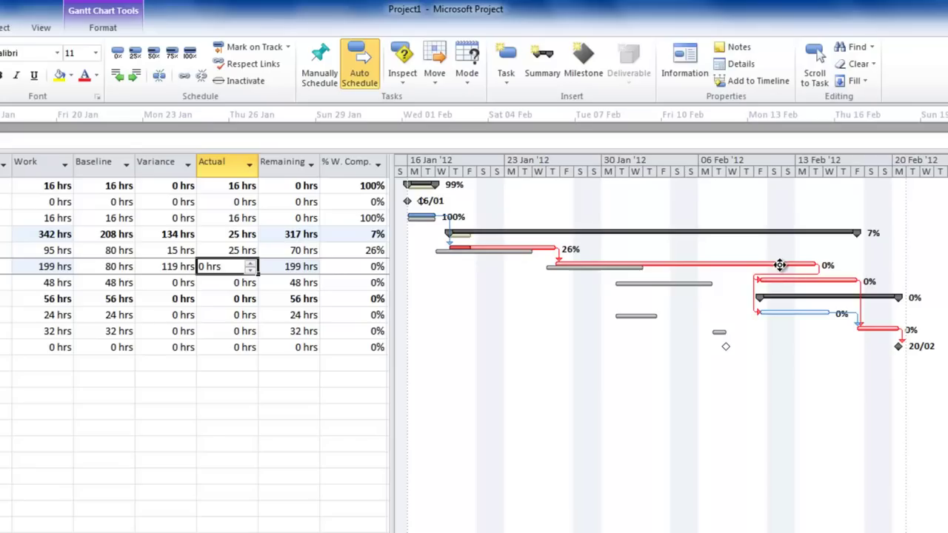
{"action": "mouse_move", "coordinate": [777, 263]}
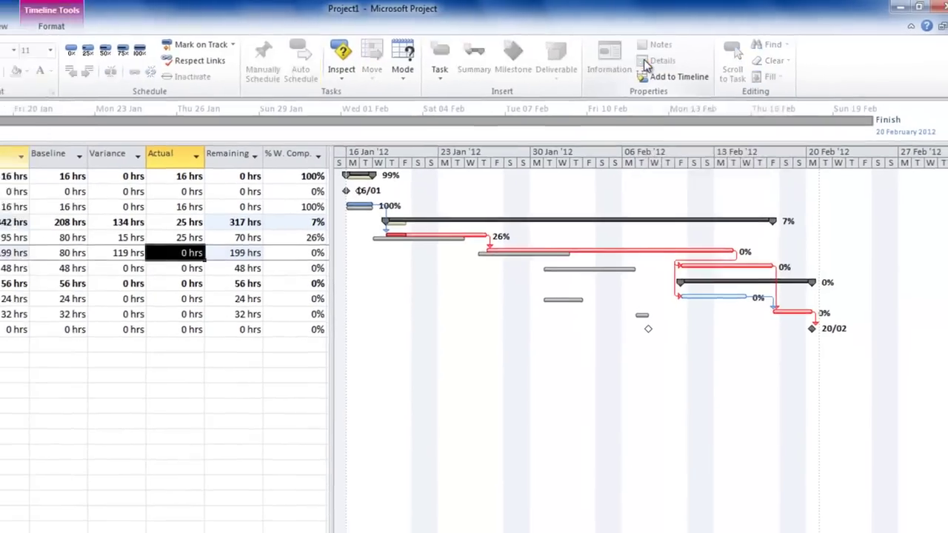
- Show the task details form below the Gantt chart and bring up the Design task's assigned resources
{"action": "left_click", "coordinate": [639, 65]}
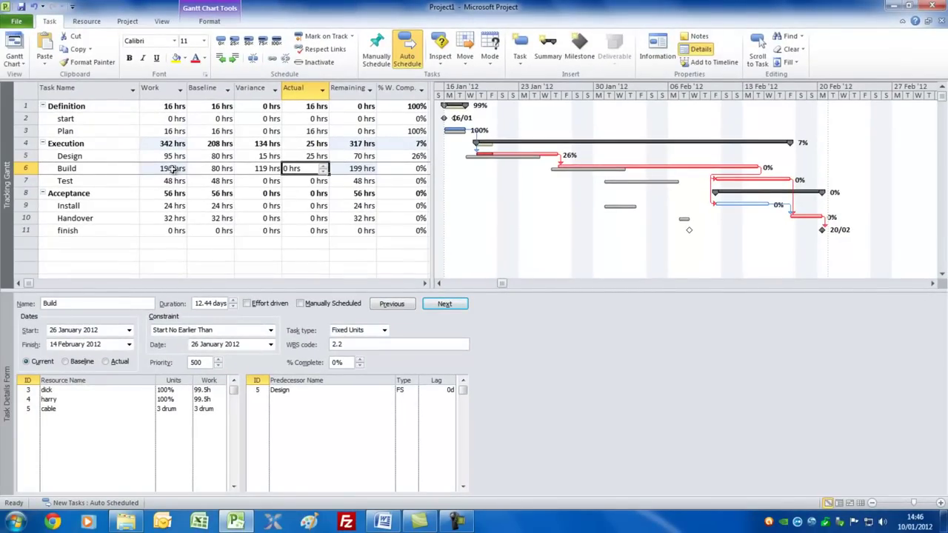
{"action": "left_click", "coordinate": [100, 169]}
{"action": "left_click", "coordinate": [104, 143]}
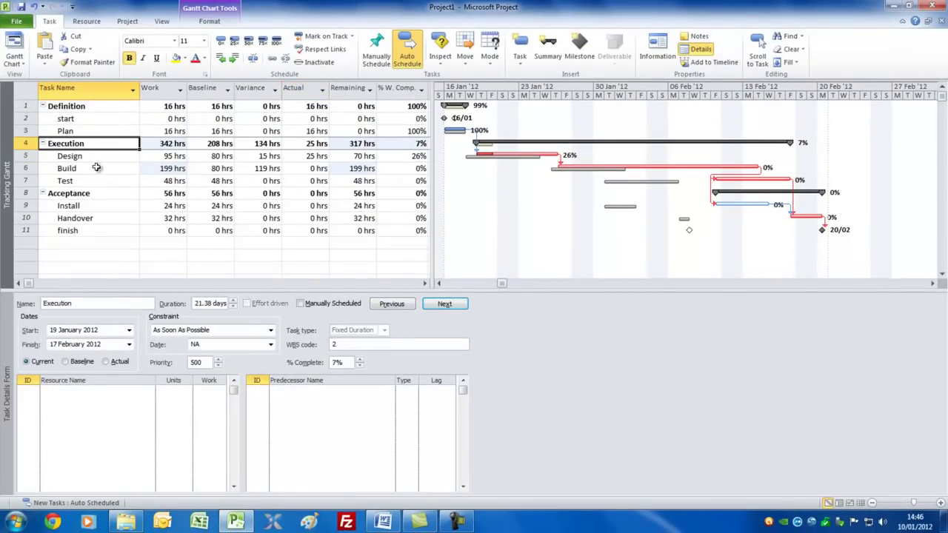
{"action": "left_click", "coordinate": [97, 170]}
{"action": "left_click", "coordinate": [106, 157]}
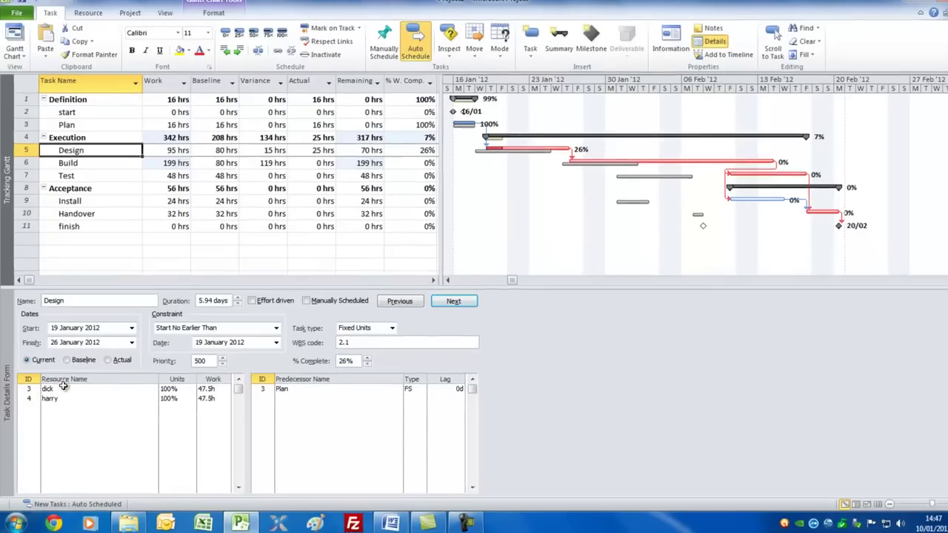
{"action": "left_click", "coordinate": [51, 390]}
{"action": "left_click", "coordinate": [63, 399]}
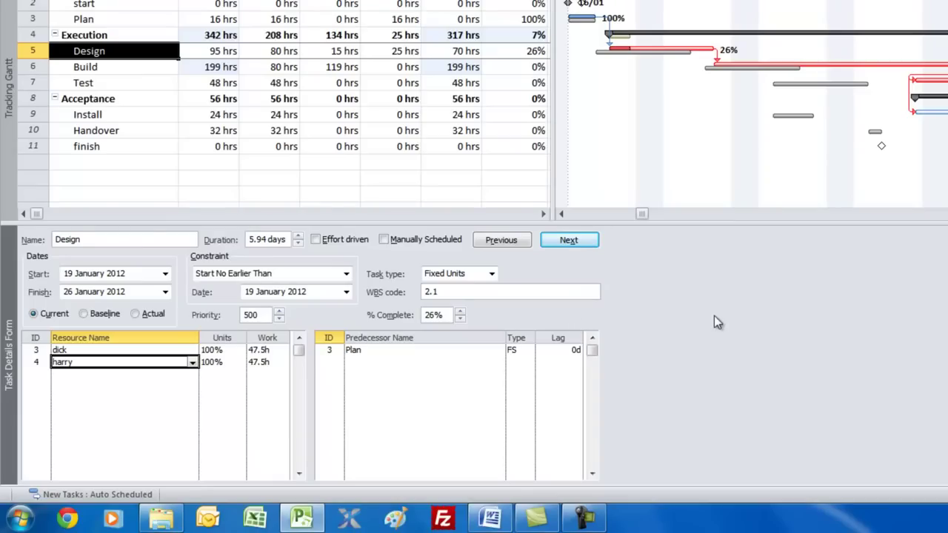
- Switch the details form to Work information and set the first assigned resource's remaining work on Design to 40h
{"action": "right_click", "coordinate": [715, 324]}
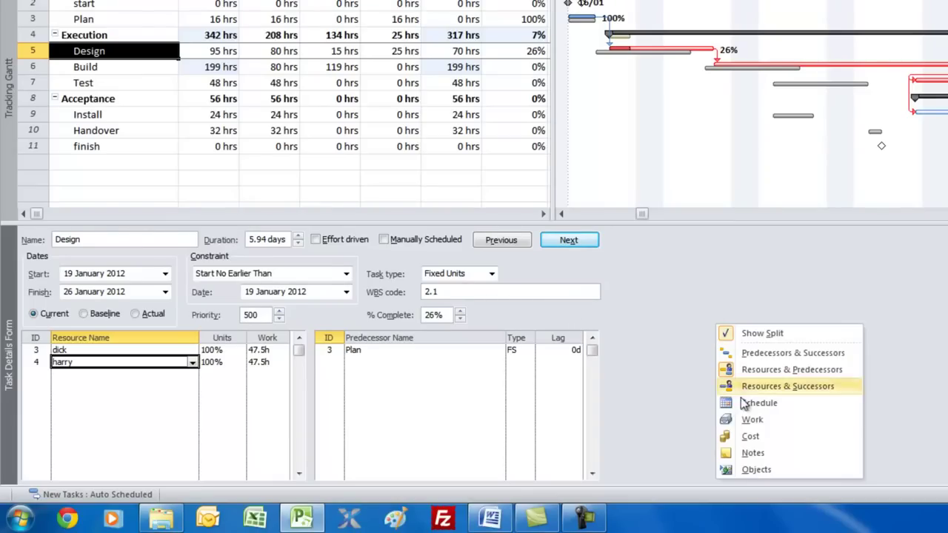
{"action": "left_click", "coordinate": [756, 419]}
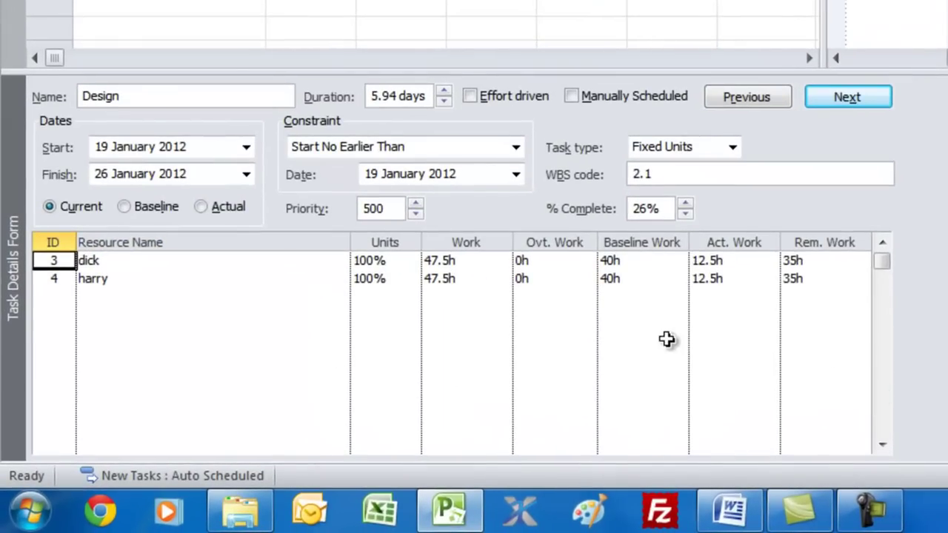
{"action": "left_click", "coordinate": [713, 260]}
{"action": "left_click", "coordinate": [810, 259]}
{"action": "left_click", "coordinate": [712, 278]}
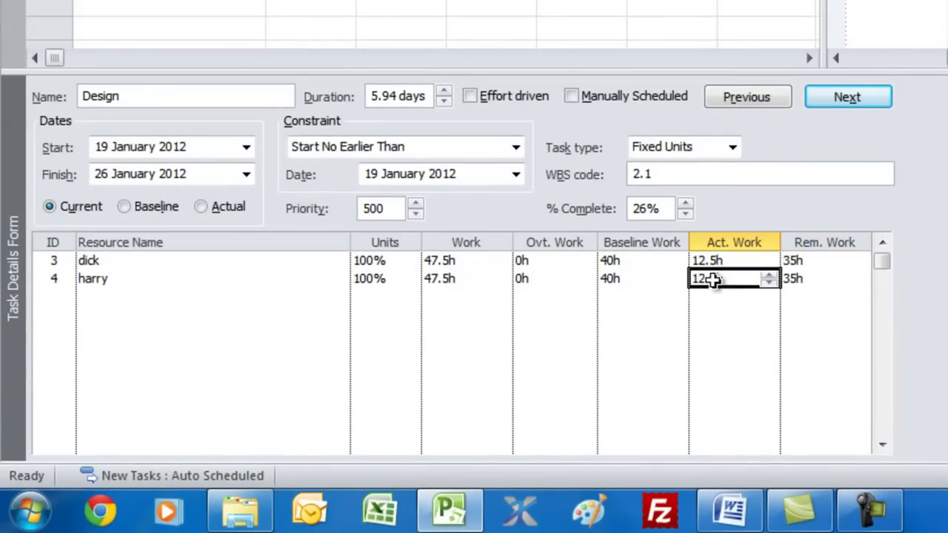
{"action": "left_click", "coordinate": [803, 279]}
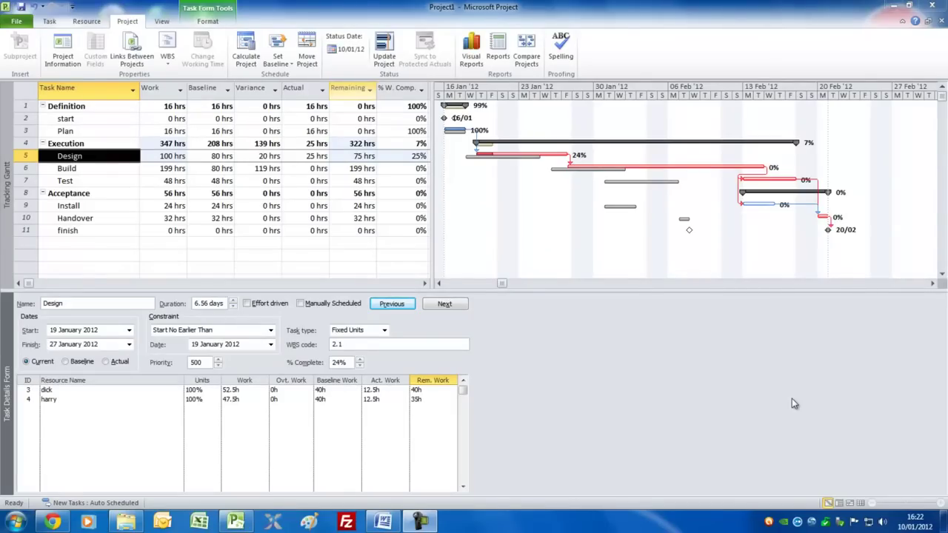
- Look through the available cost reports, then close the report selection without running one
{"action": "left_click", "coordinate": [499, 47]}
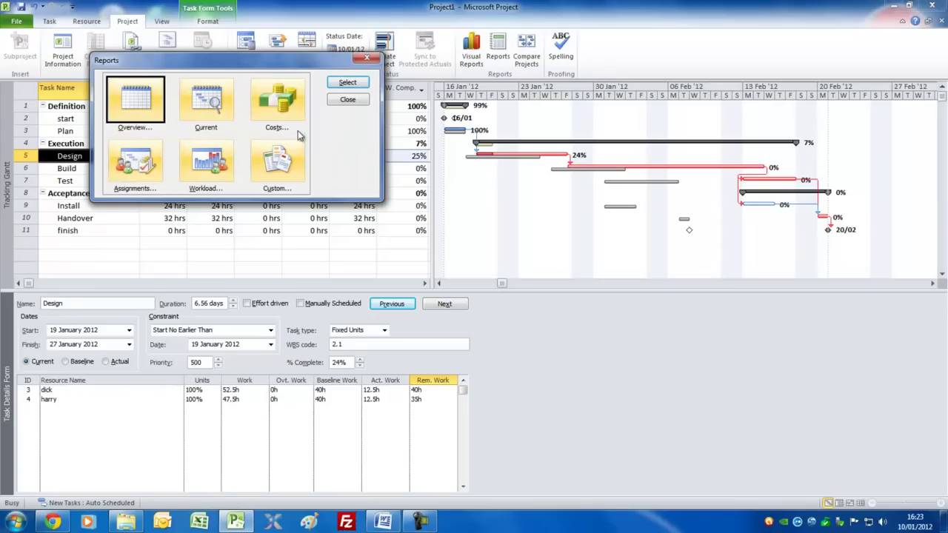
{"action": "left_click", "coordinate": [282, 104]}
{"action": "double_click", "coordinate": [281, 105]}
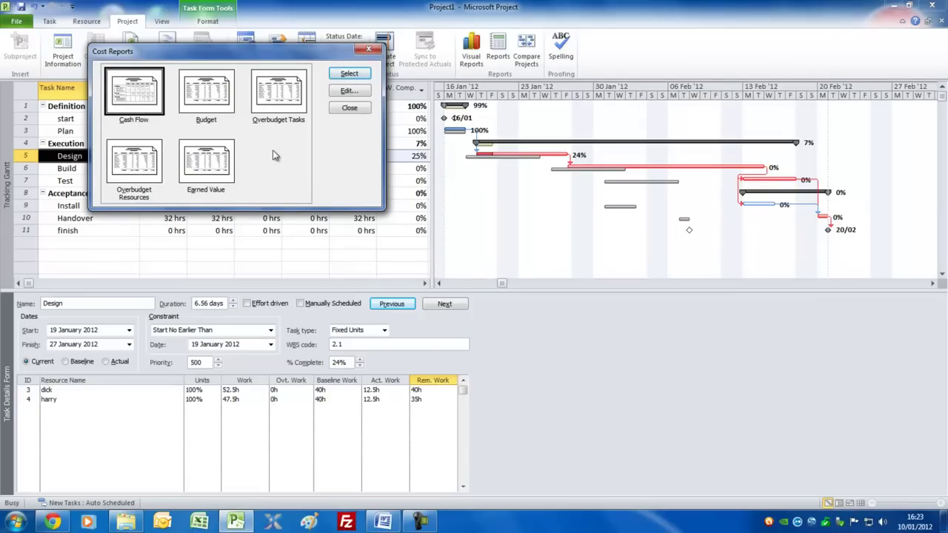
{"action": "left_click", "coordinate": [347, 109]}
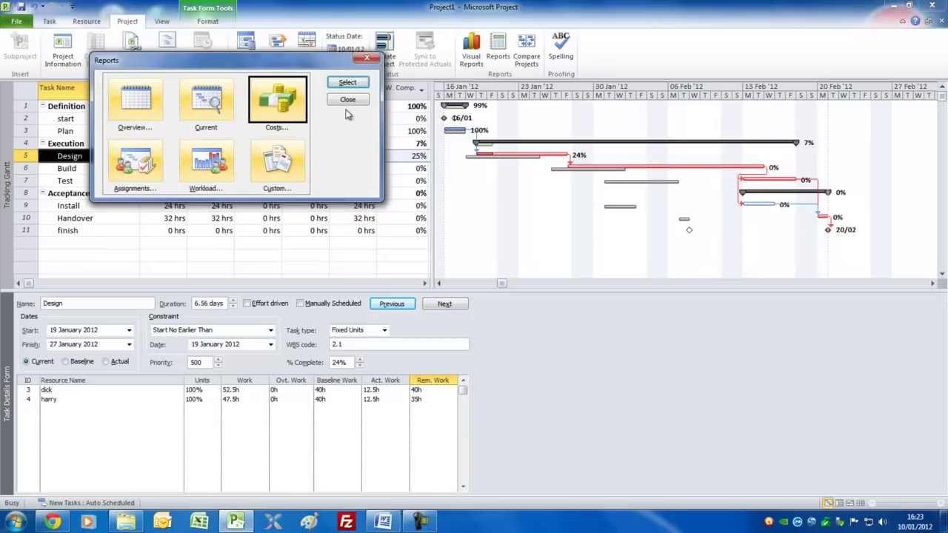
{"action": "left_click", "coordinate": [349, 102]}
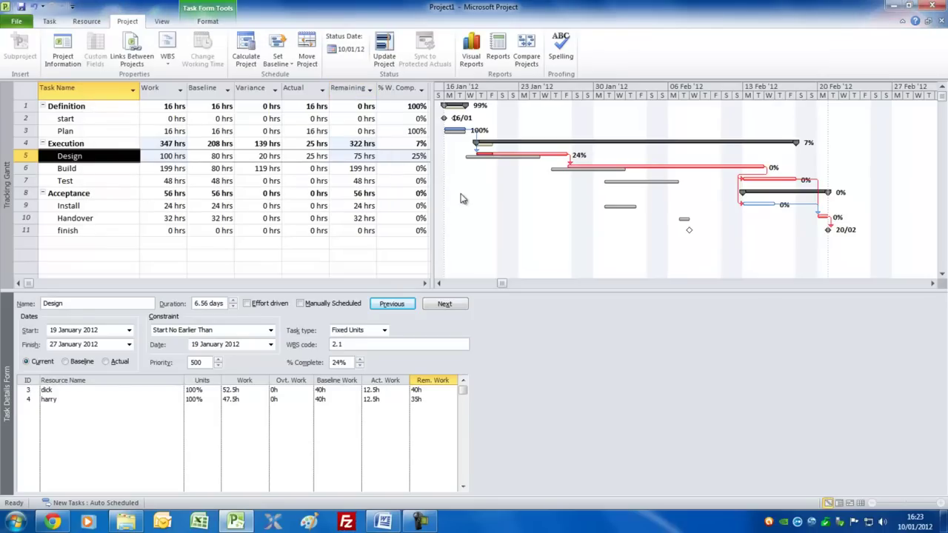